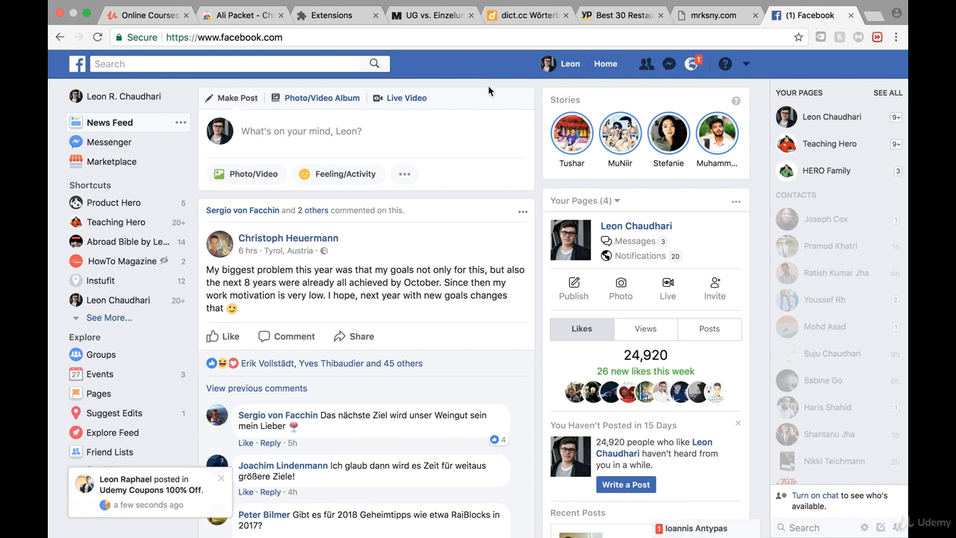
Open the public figure page listed first under Your Pages and review its likes, follows and community details
left_click(617, 229)
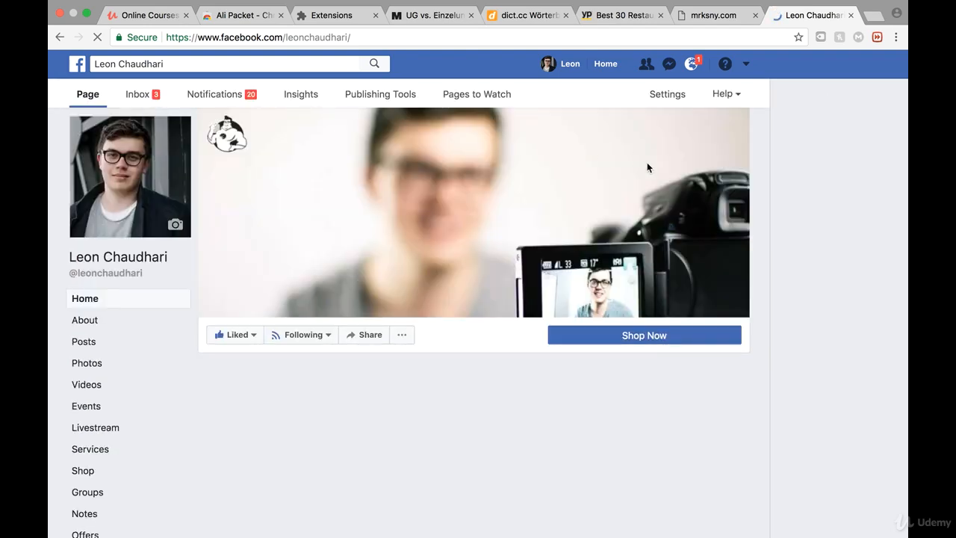
scroll(743, 177, "down", 2)
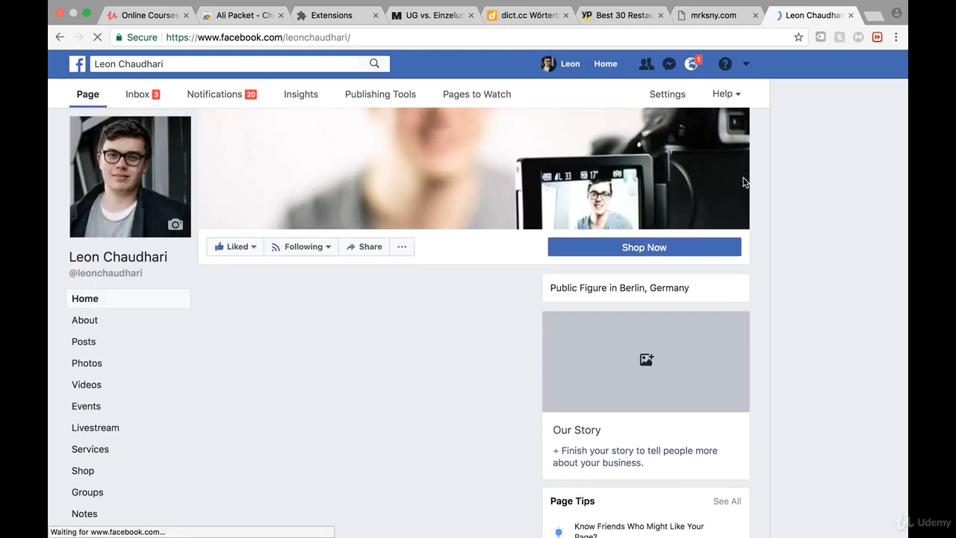
scroll(742, 181, "down", 5)
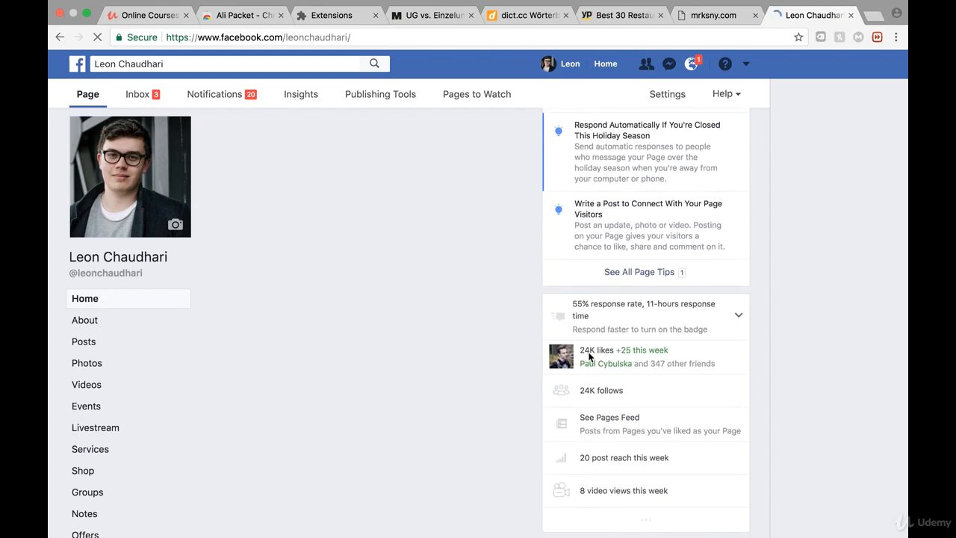
scroll(588, 357, "down", 5)
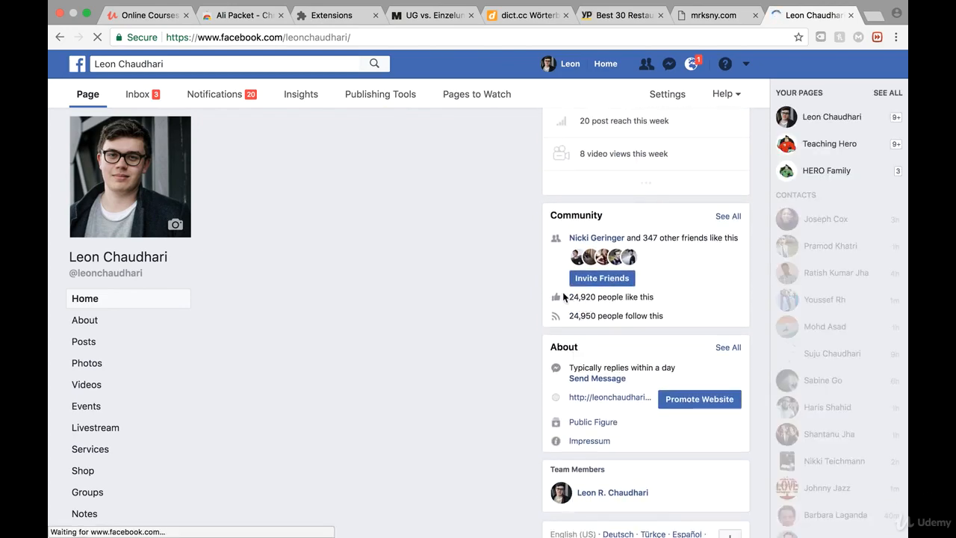
scroll(583, 295, "up", 5)
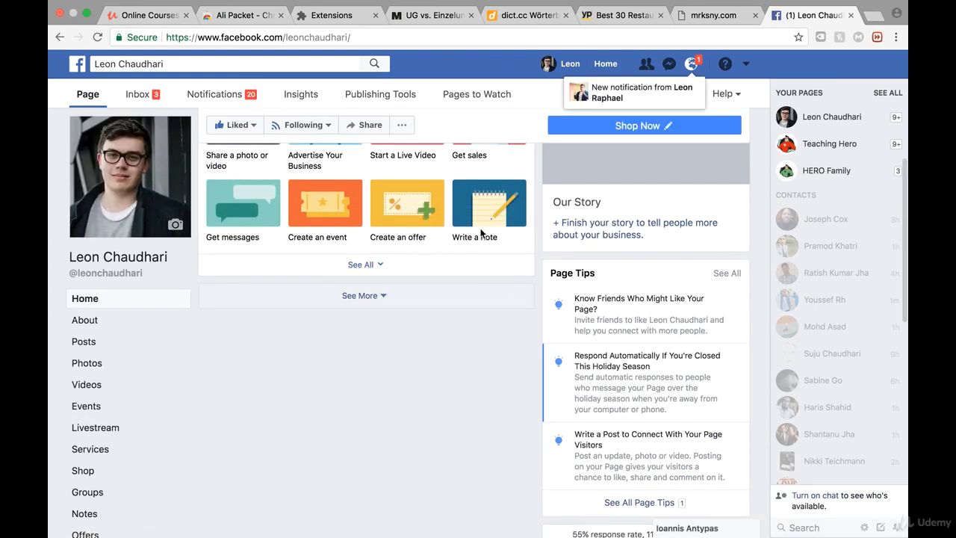
Look through the page's posts, including the welcome post with its comments and the shared conference video
scroll(398, 238, "down", 7)
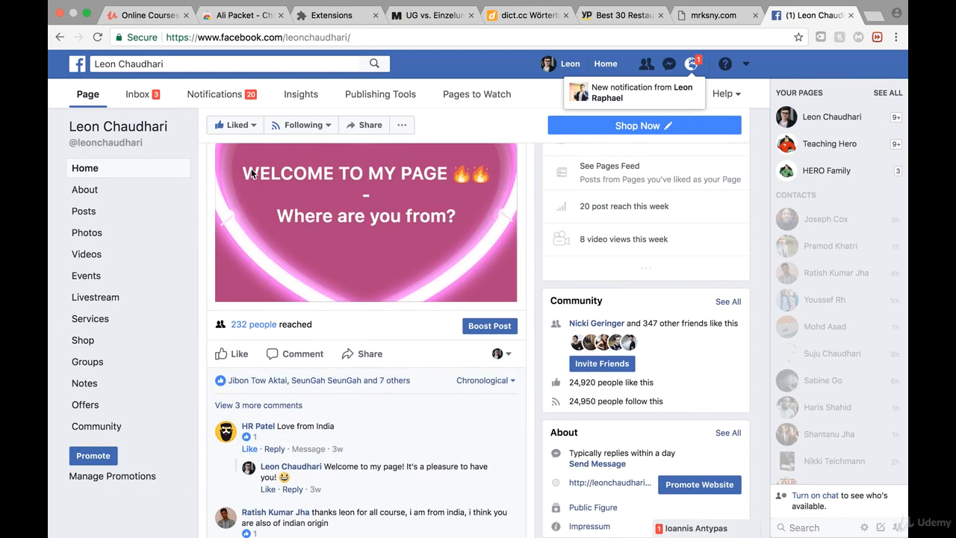
scroll(366, 237, "down", 2)
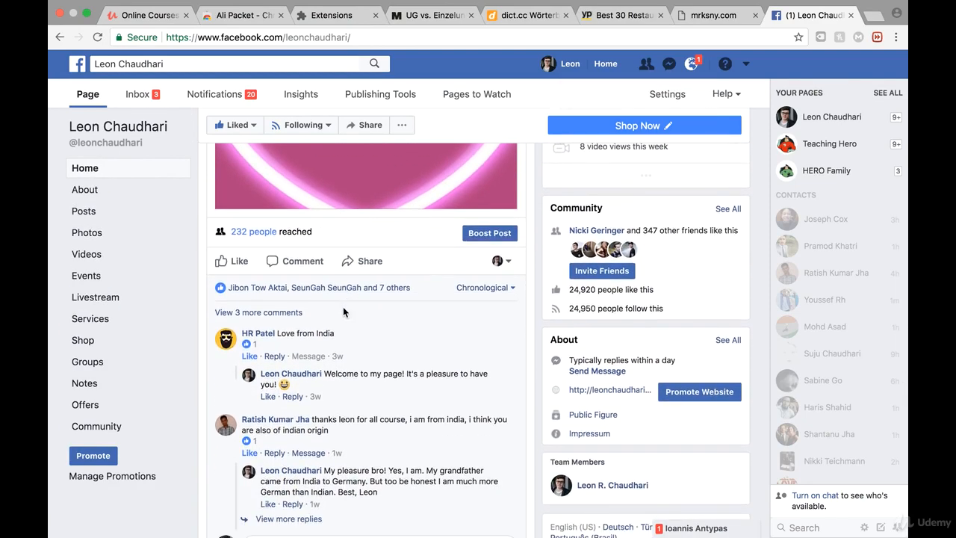
scroll(347, 297, "down", 5)
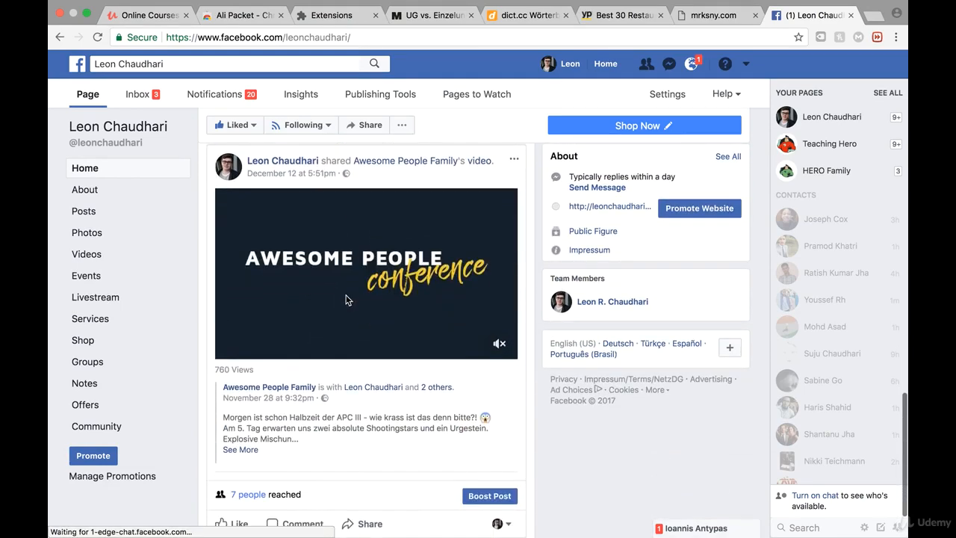
scroll(347, 300, "up", 4)
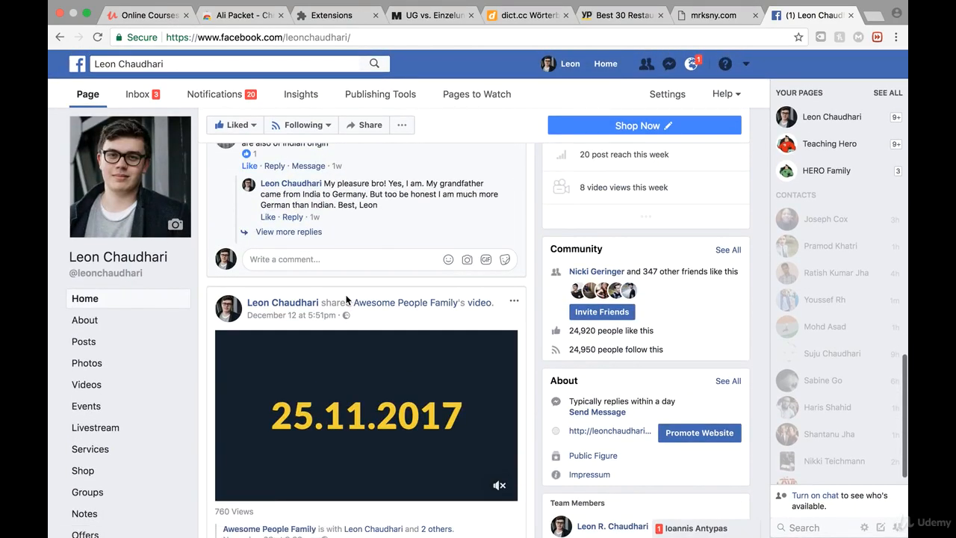
scroll(346, 299, "up", 1)
scroll(346, 299, "down", 5)
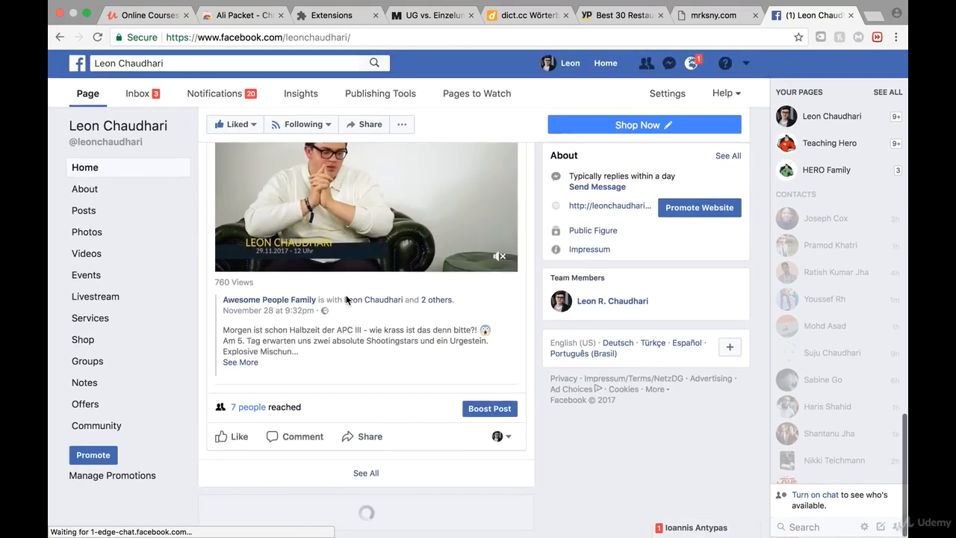
scroll(347, 300, "up", 6)
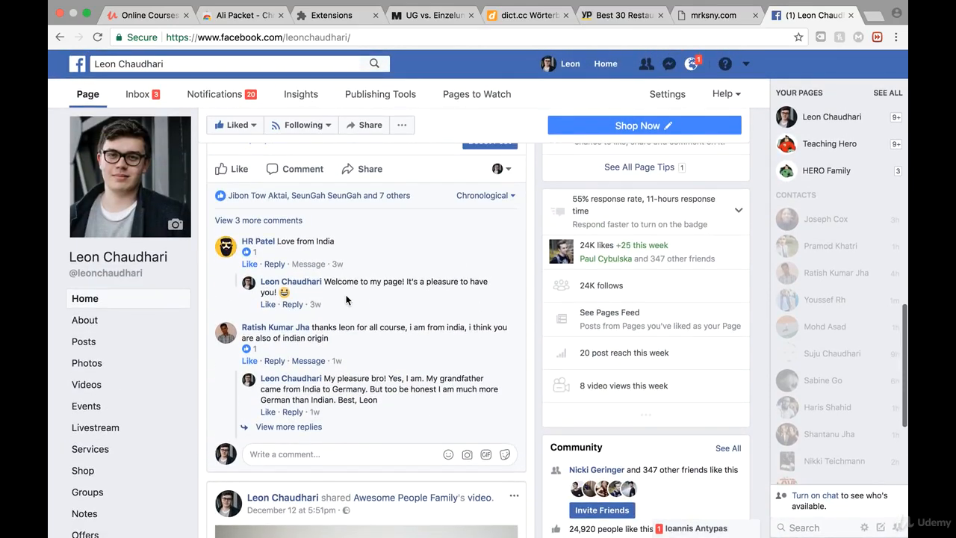
scroll(347, 299, "down", 5)
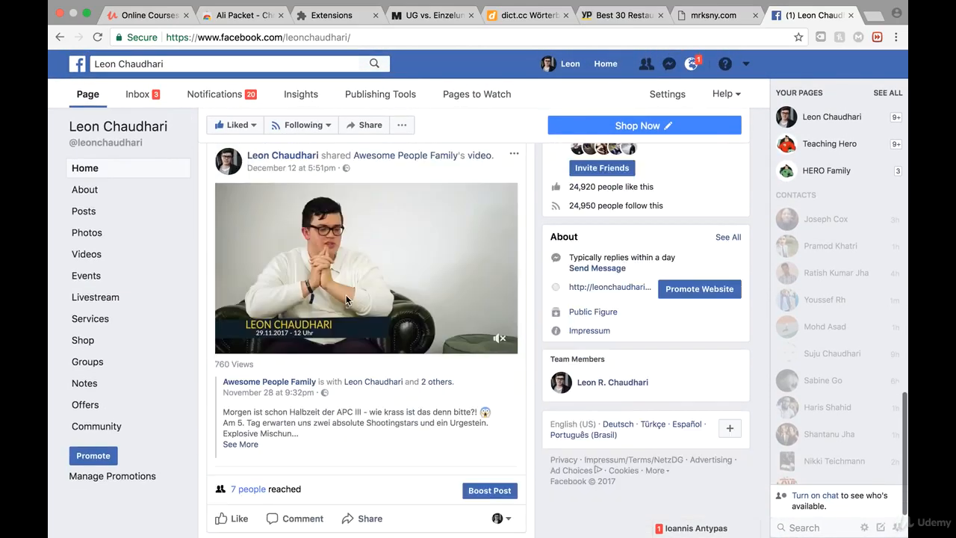
scroll(347, 299, "up", 1)
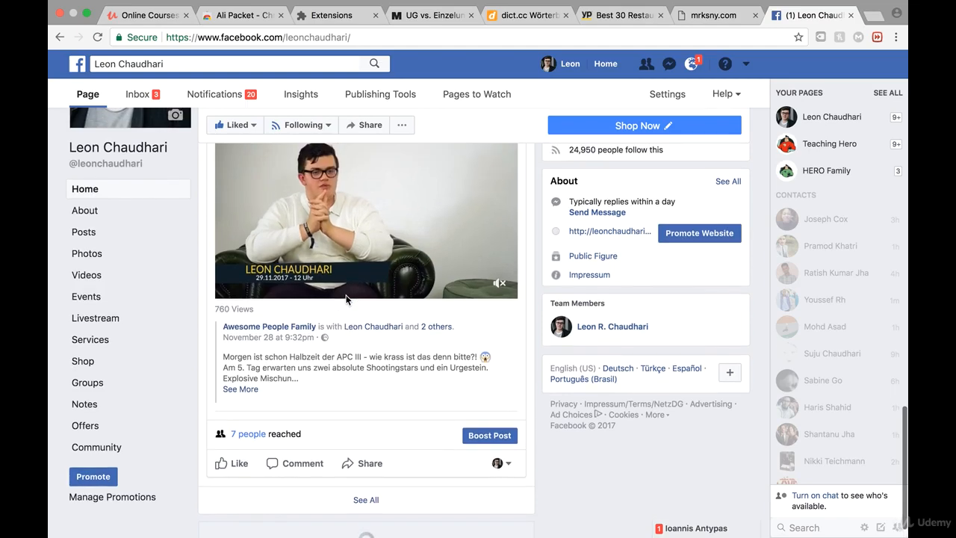
scroll(346, 299, "up", 3)
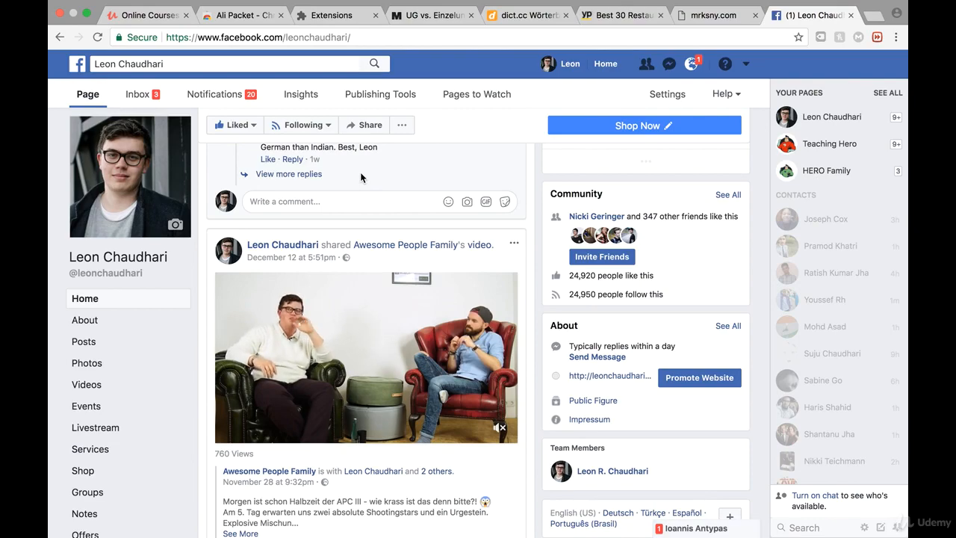
scroll(352, 202, "up", 3)
scroll(352, 201, "up", 15)
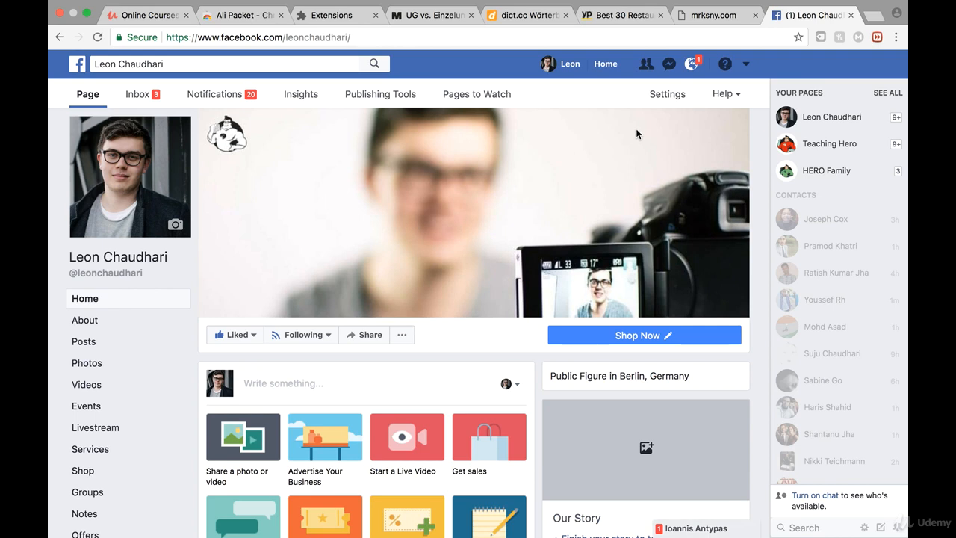
Start creating a new ad campaign, discard the saved Traffic draft and choose Messages as the marketing objective
left_click(746, 66)
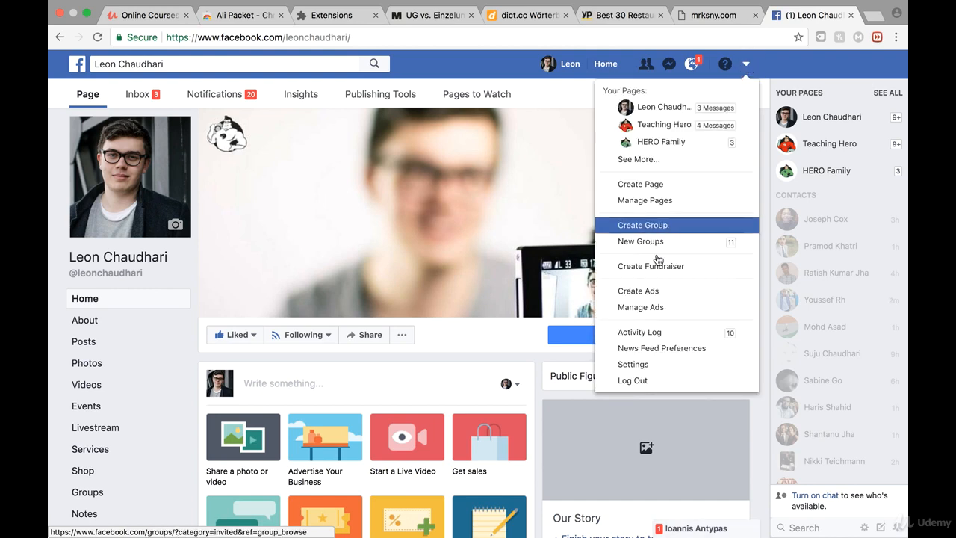
left_click(654, 299)
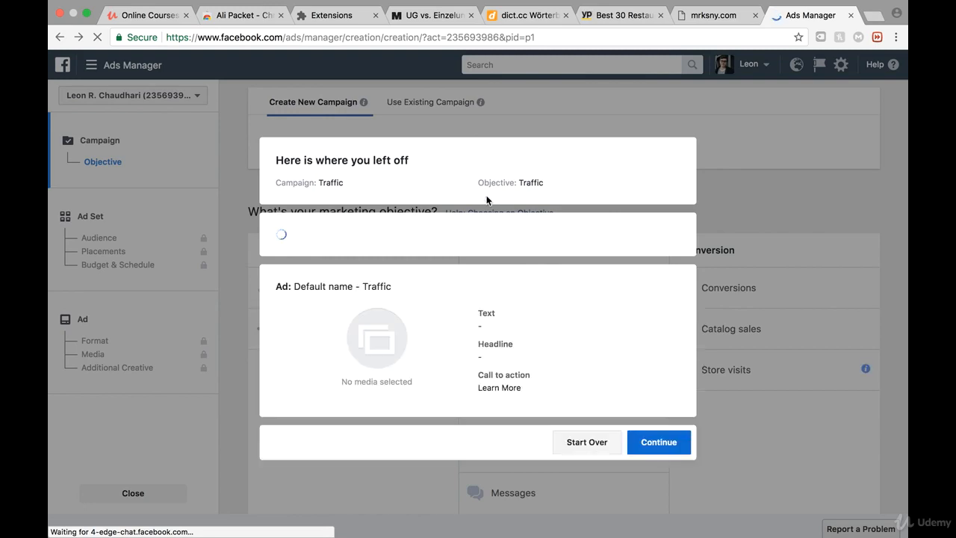
left_click(587, 503)
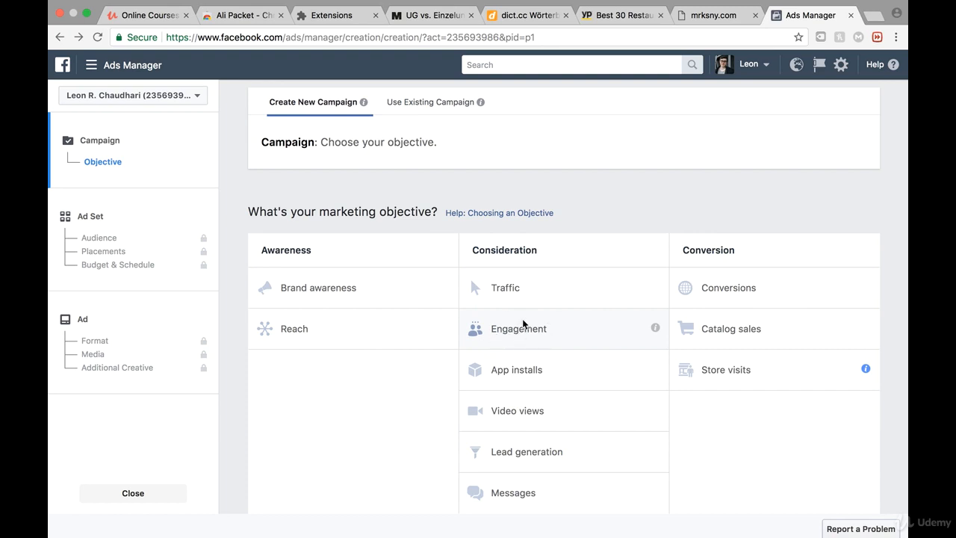
left_click(538, 490)
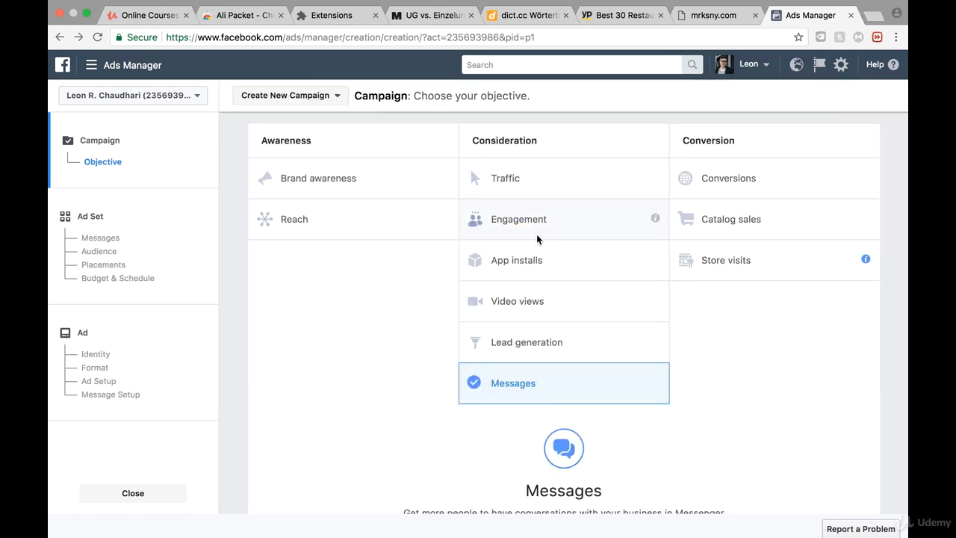
Add "Consulting" in front of the Messages campaign's name and continue to the ad set settings
scroll(553, 224, "down", 5)
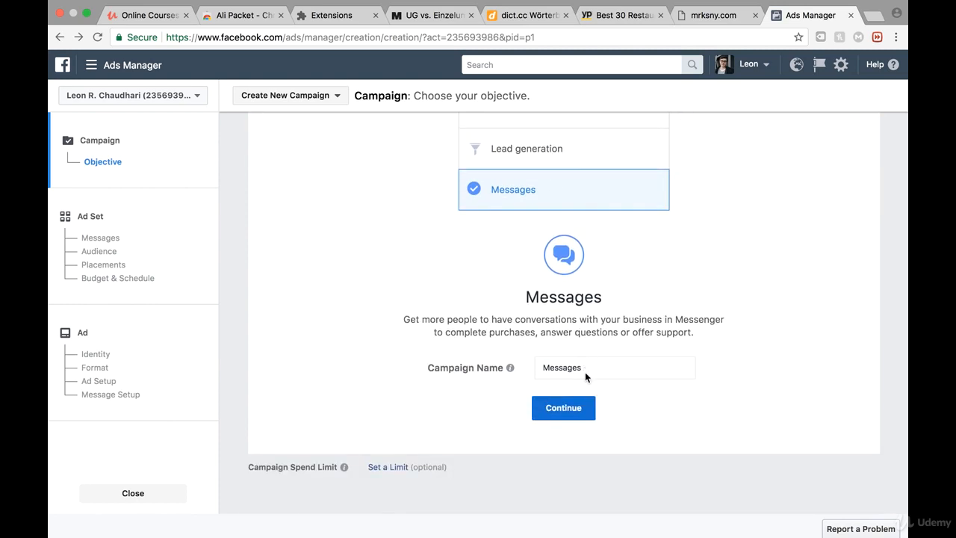
left_click(543, 371)
type("Consuttinh")
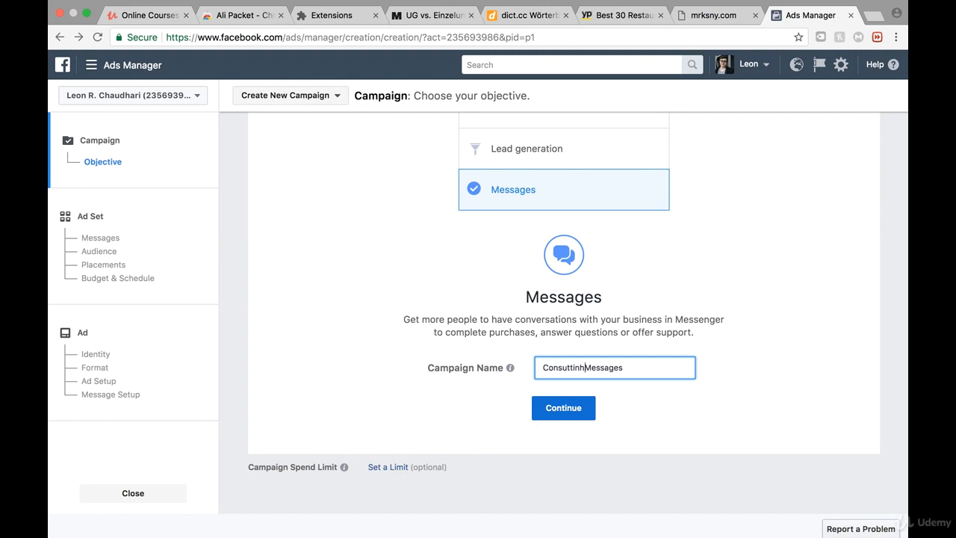
key("BackSpace")
key("BackSpace")
key("BackSpace")
key("BackSpace")
key("BackSpace")
type("lting")
left_click(563, 409)
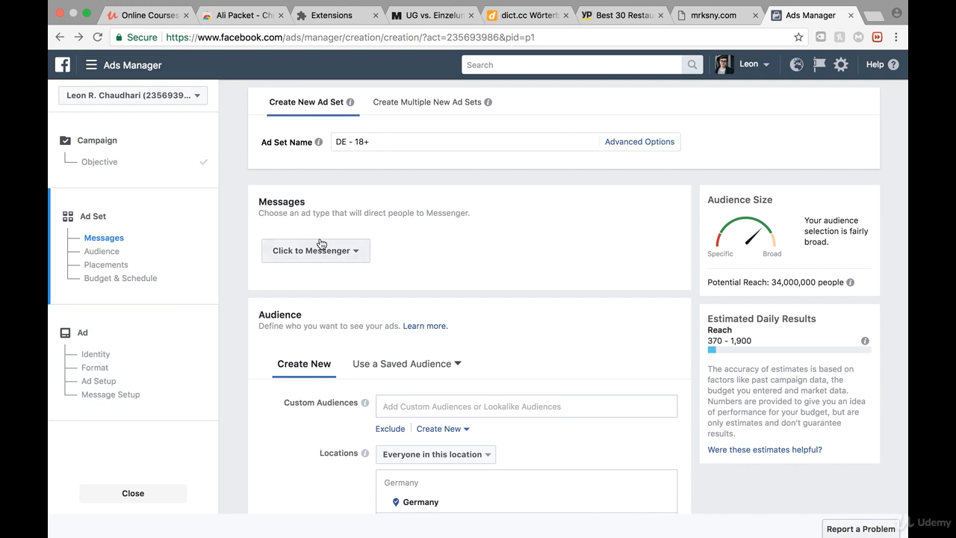
Examine the message ad types Click to Messenger and Sponsored Message, leaving Click to Messenger selected
mouse_move(318, 142)
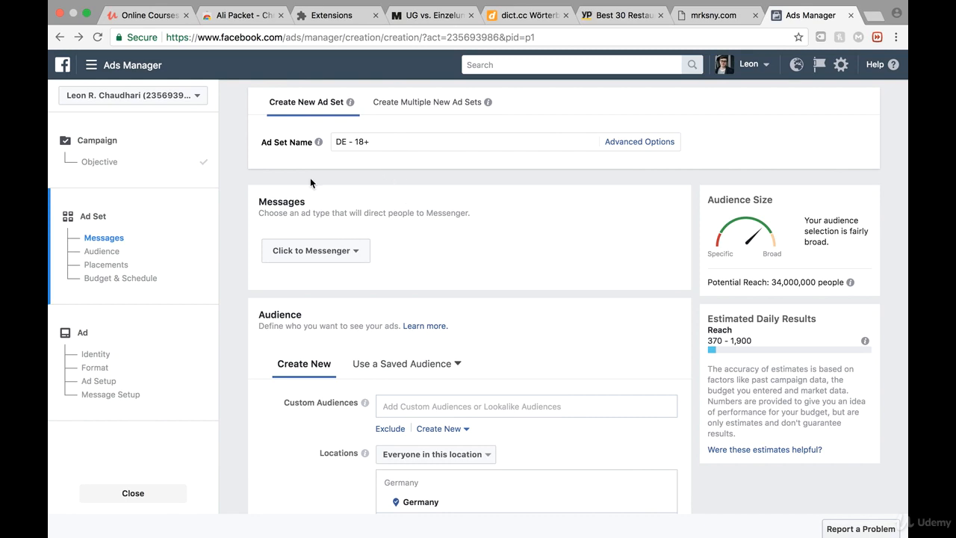
scroll(340, 151, "down", 2)
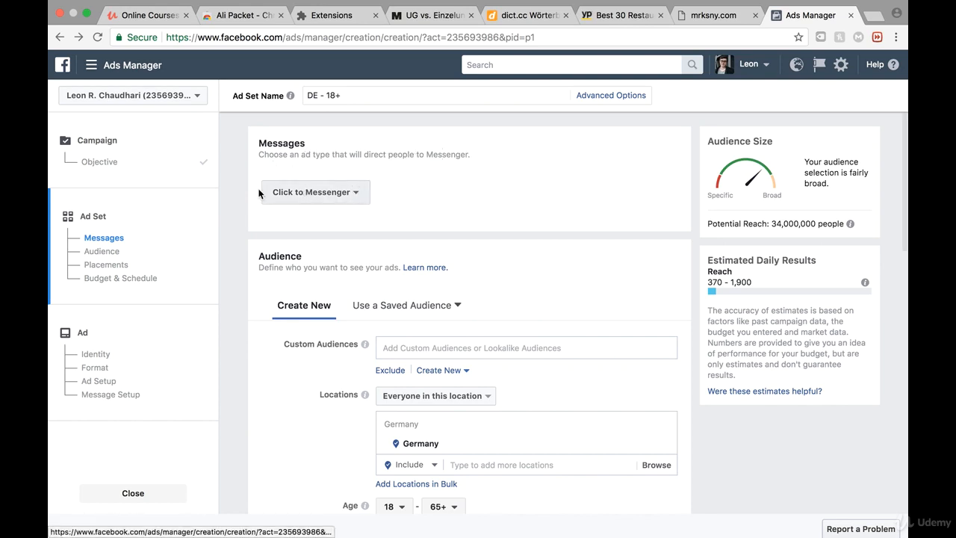
left_click(332, 192)
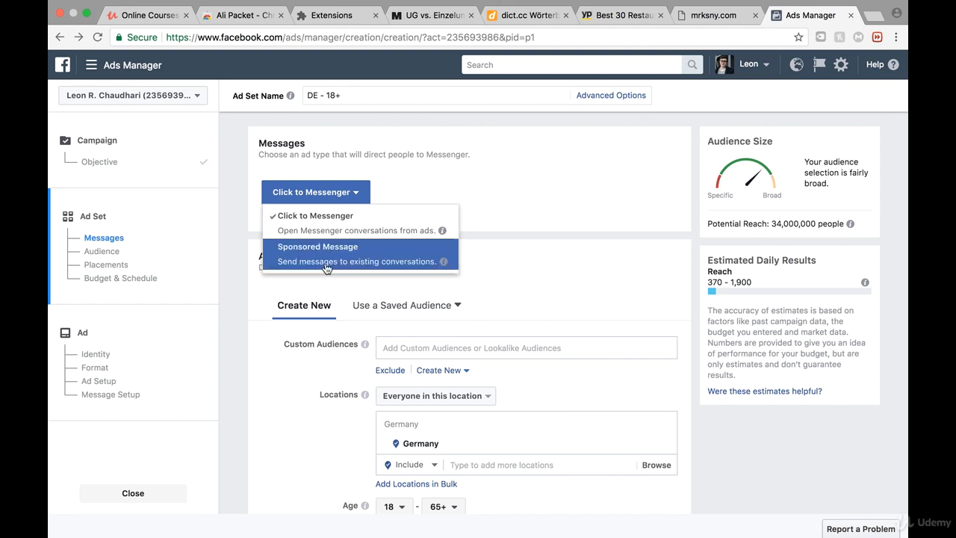
left_click(448, 186)
left_click(349, 198)
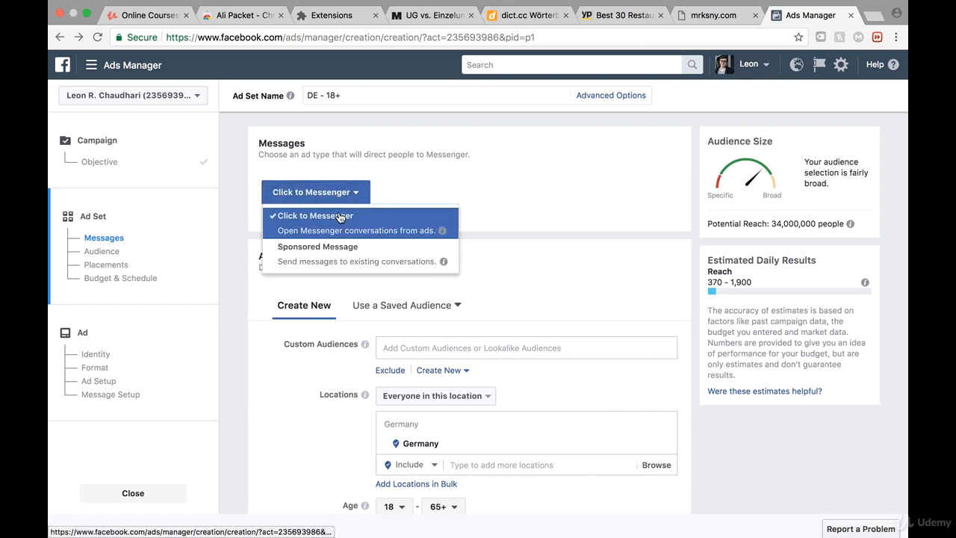
left_click(404, 190)
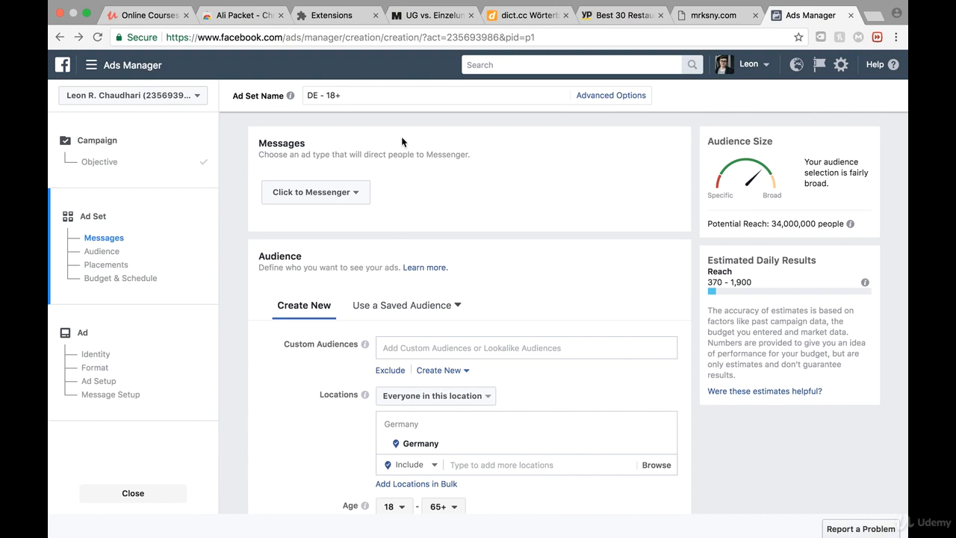
Review the ad set's audience options, including locations, age, gender and detailed targeting, along with the potential reach
scroll(403, 177, "down", 5)
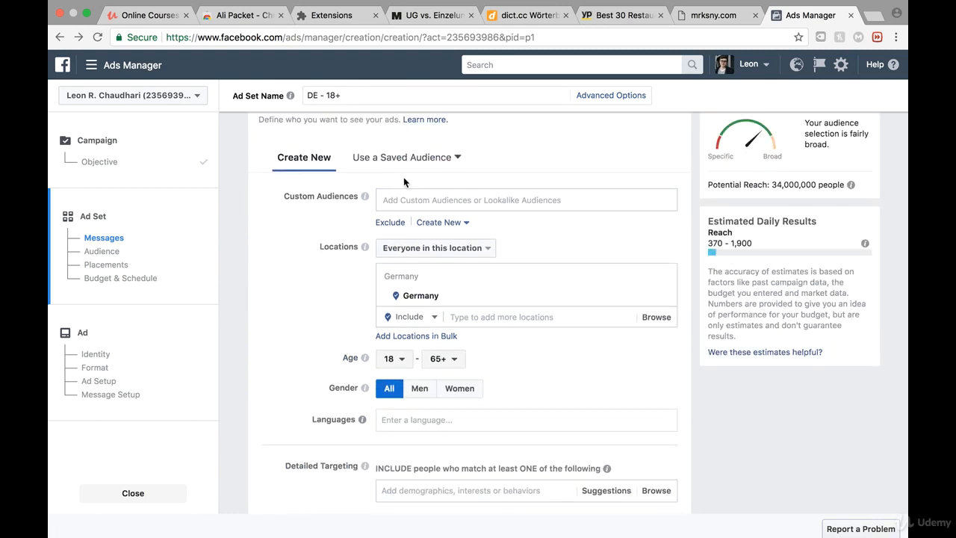
scroll(403, 177, "up", 2)
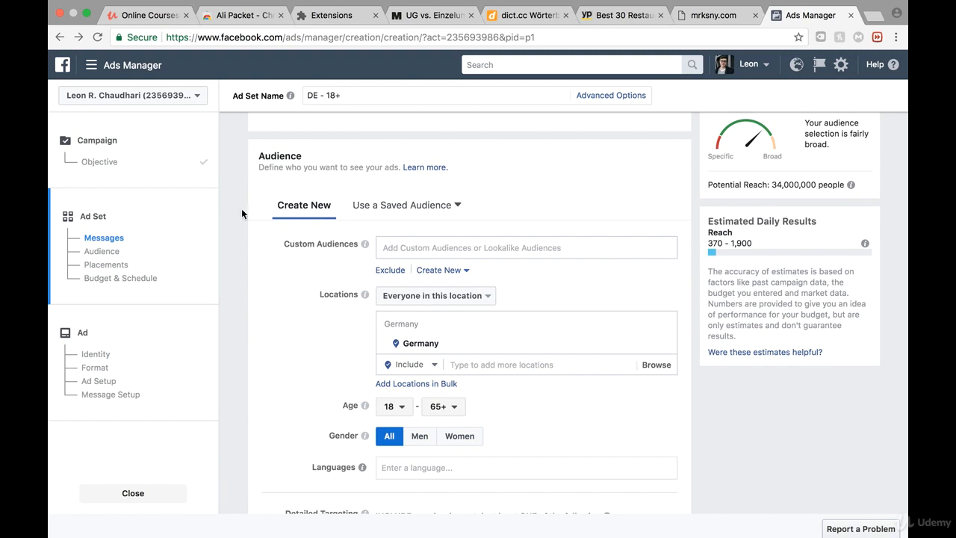
left_click_drag(257, 154, 301, 155)
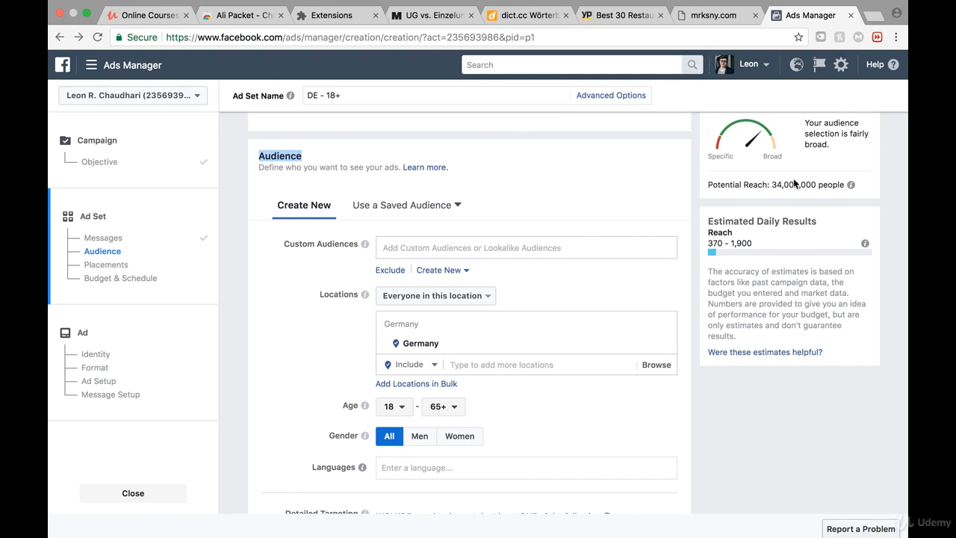
scroll(643, 186, "up", 3)
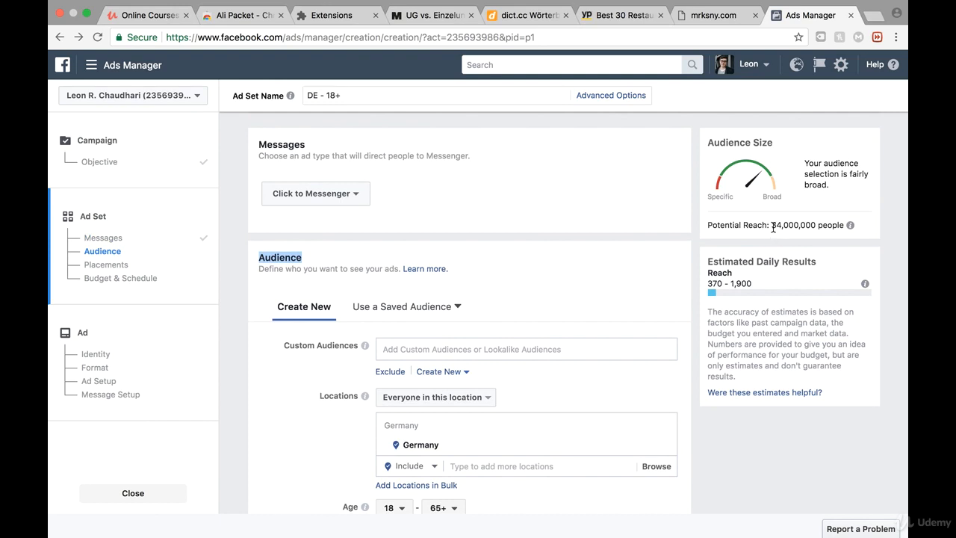
left_click_drag(773, 226, 814, 223)
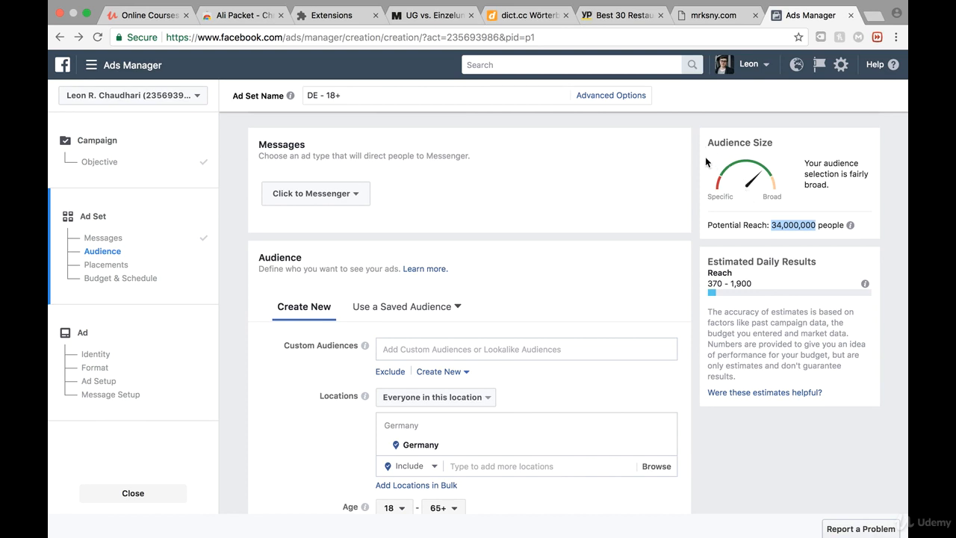
scroll(336, 239, "down", 1)
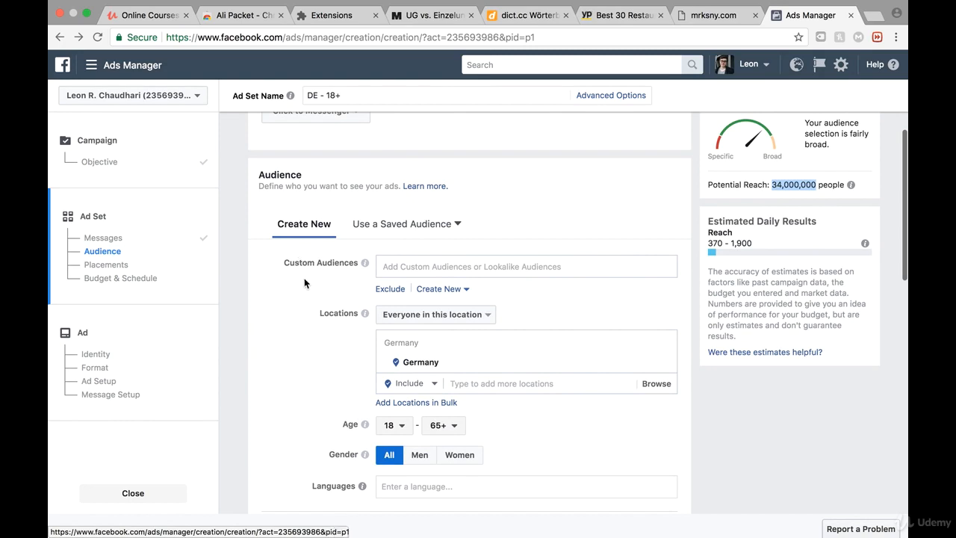
scroll(304, 278, "down", 1)
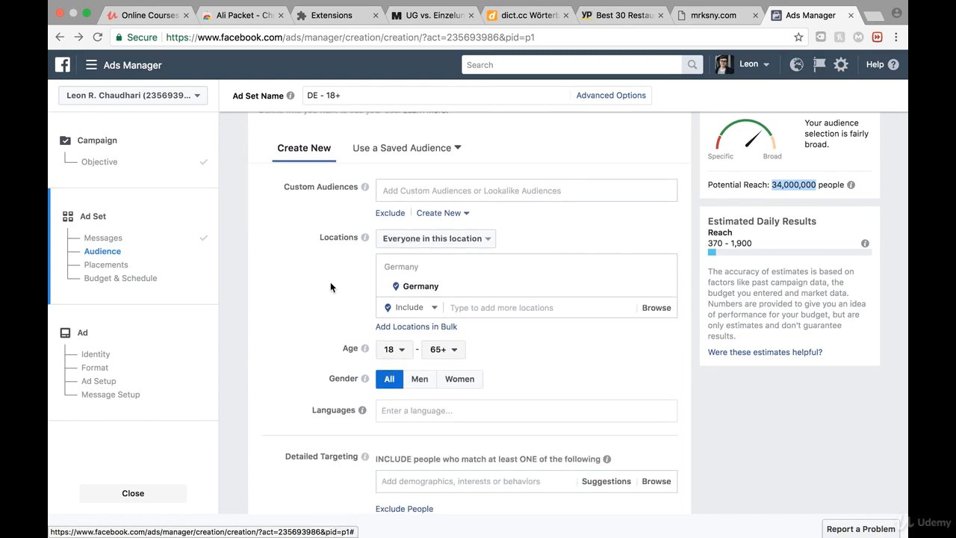
scroll(358, 272, "down", 1)
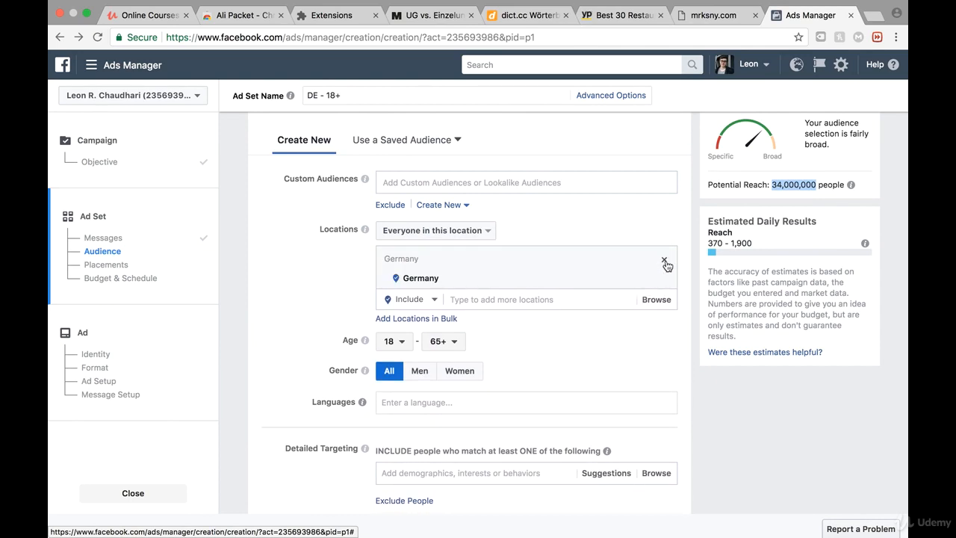
Replace Germany with the country United States as the ad set's targeted location
left_click(664, 262)
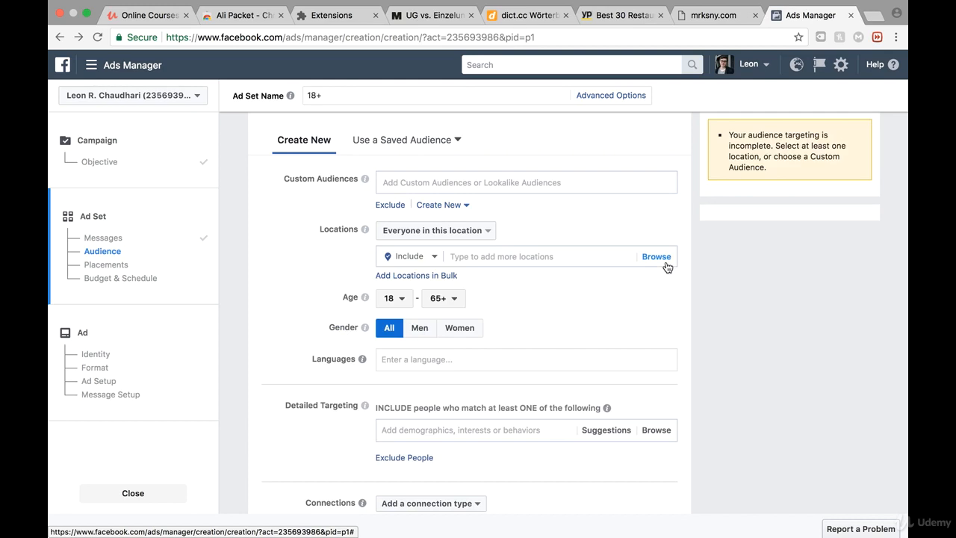
left_click(475, 257)
type("pUn")
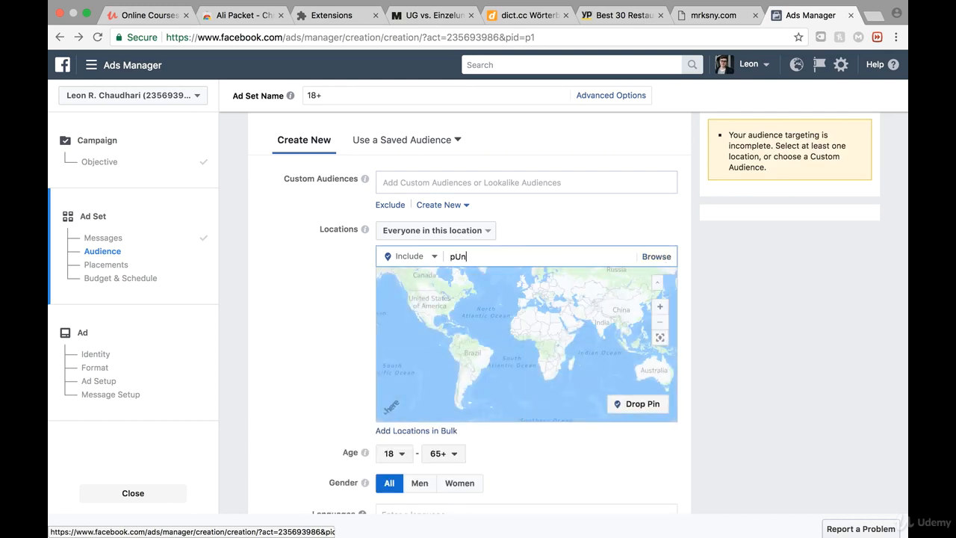
key("BackSpace")
key("BackSpace")
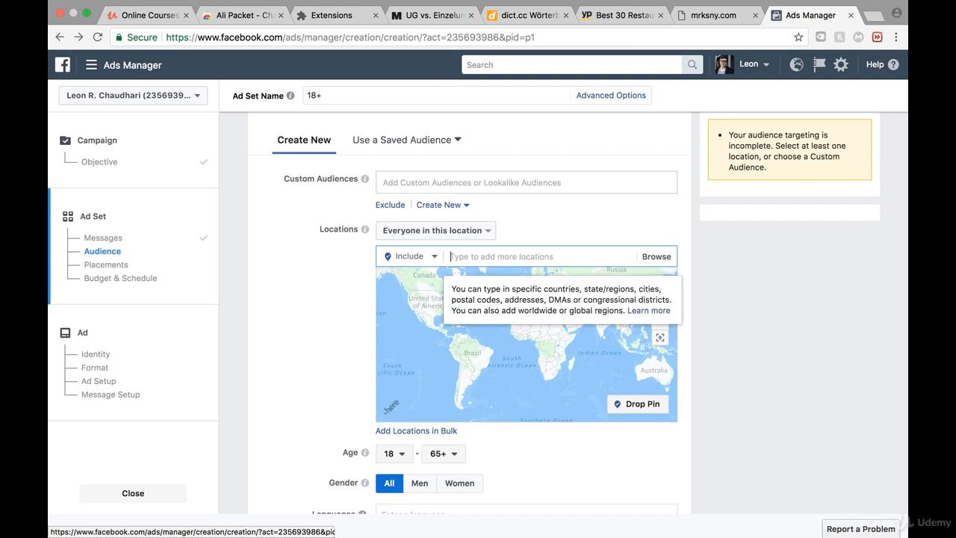
type("United States")
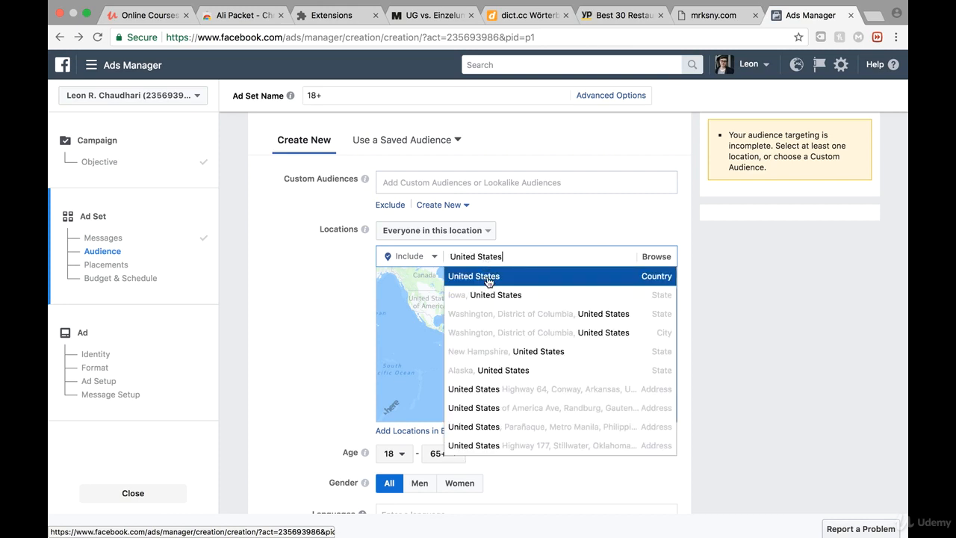
left_click(489, 277)
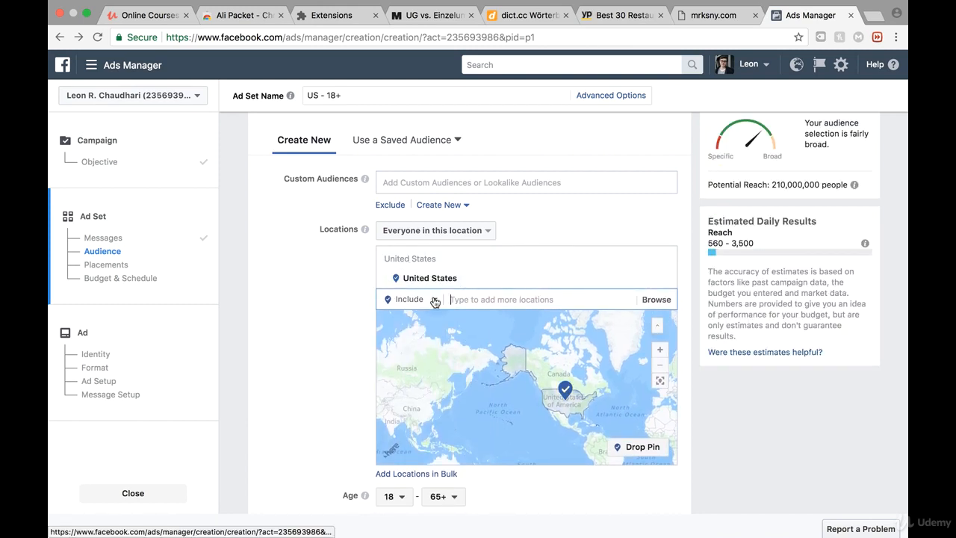
Exclude California from the targeted locations
left_click(435, 301)
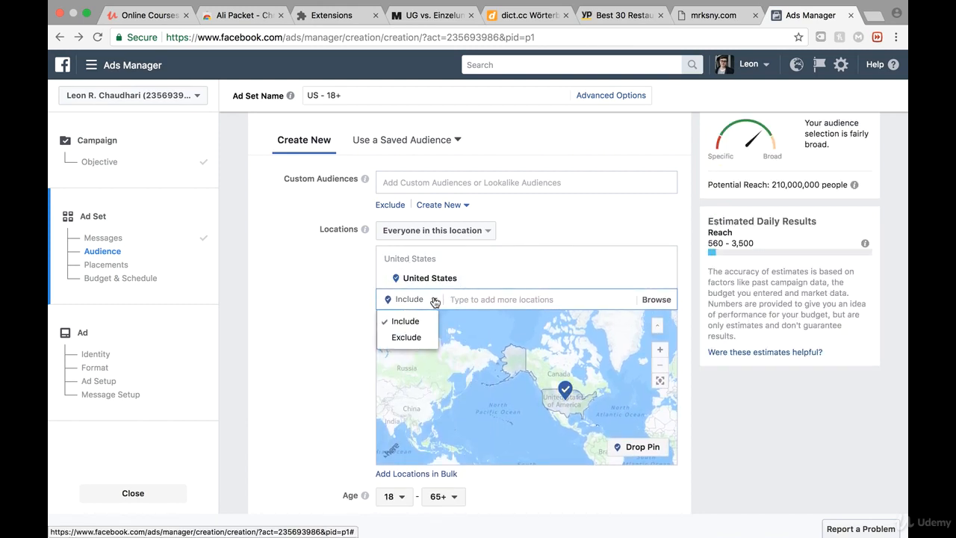
left_click(403, 336)
left_click(487, 298)
type("C")
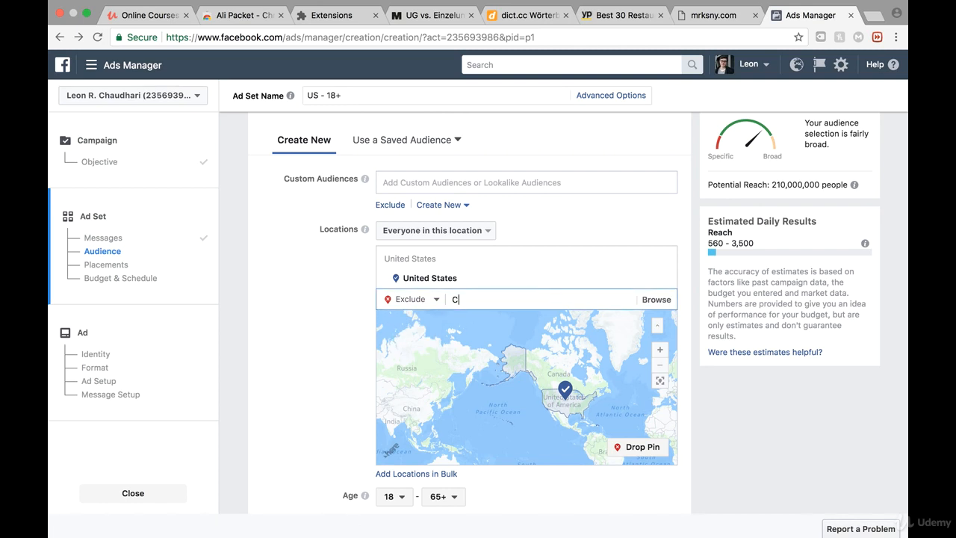
type("alifornia")
left_click(497, 319)
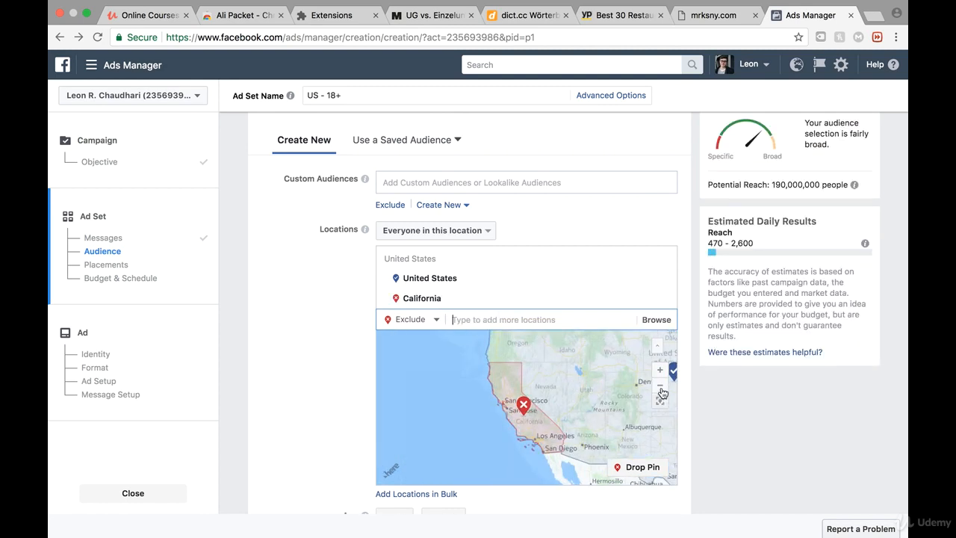
left_click(659, 384)
left_click(659, 385)
left_click_drag(564, 387, 472, 401)
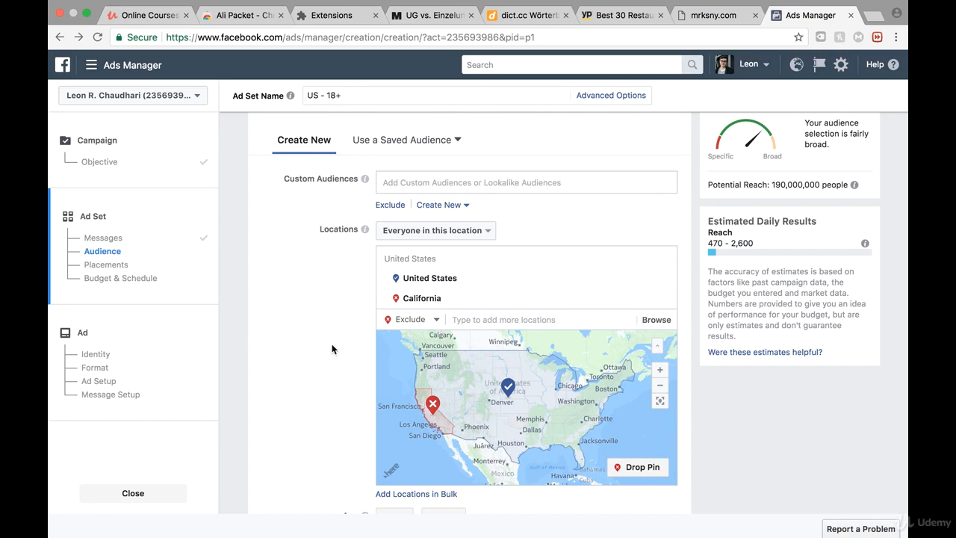
Set the audience's age range to 27–58
scroll(321, 330, "down", 5)
scroll(349, 217, "up", 1)
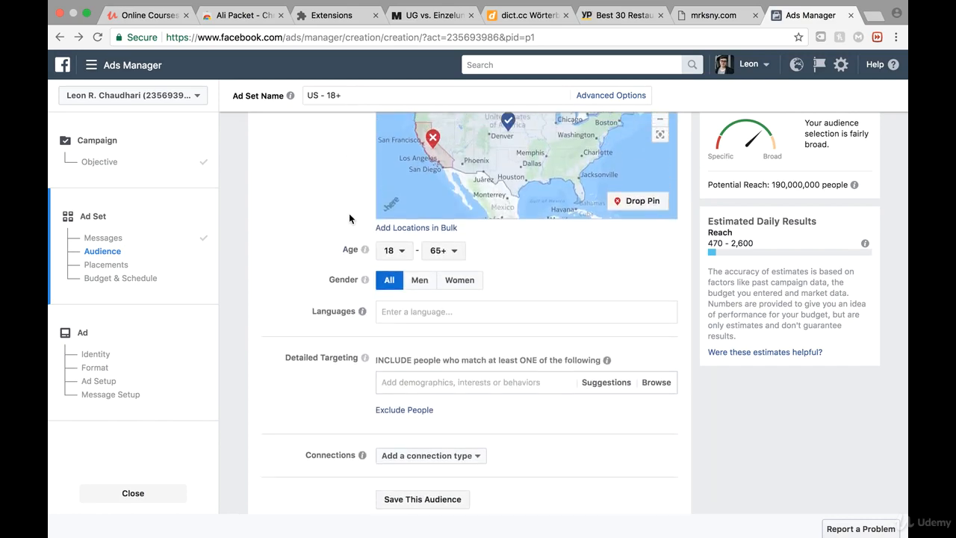
left_click(402, 253)
scroll(396, 302, "down", 3)
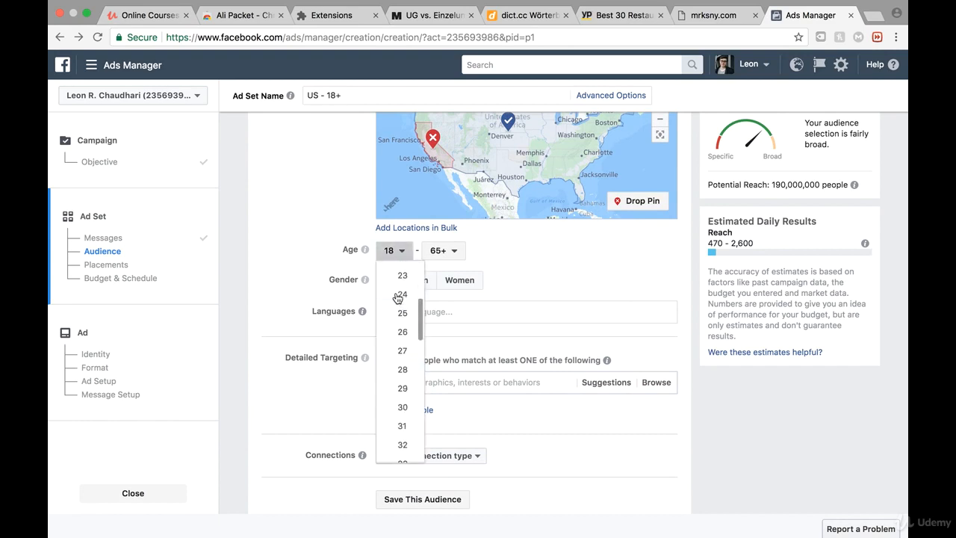
left_click(403, 361)
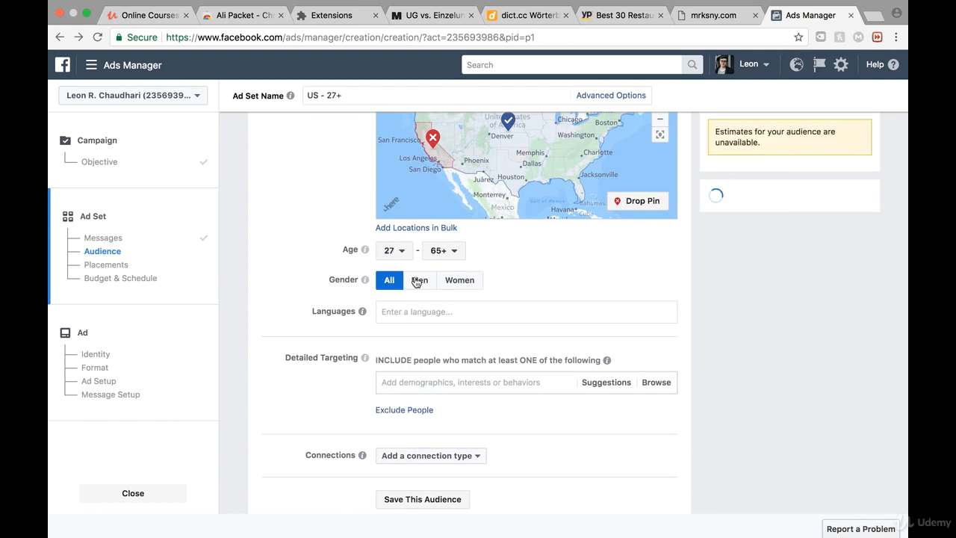
left_click(449, 253)
scroll(437, 362, "up", 5)
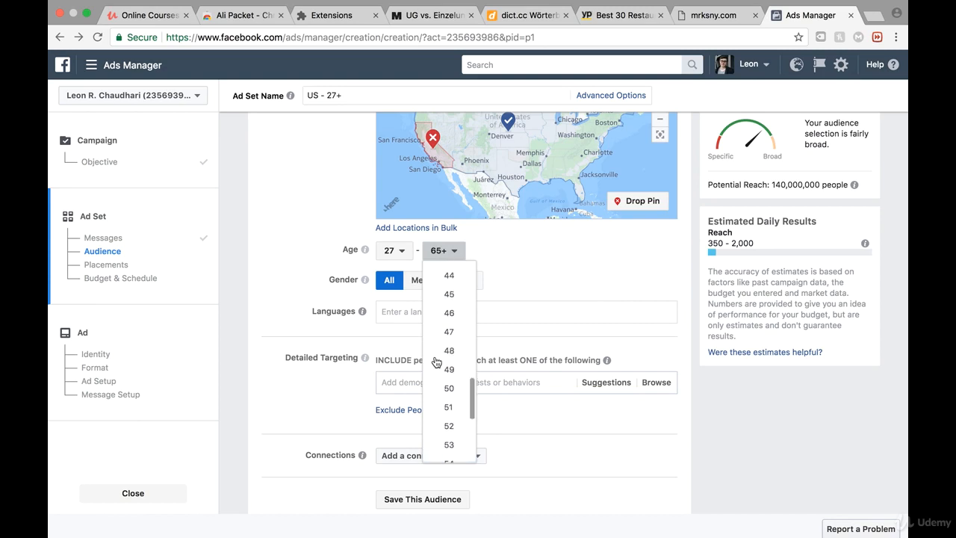
scroll(459, 431, "down", 3)
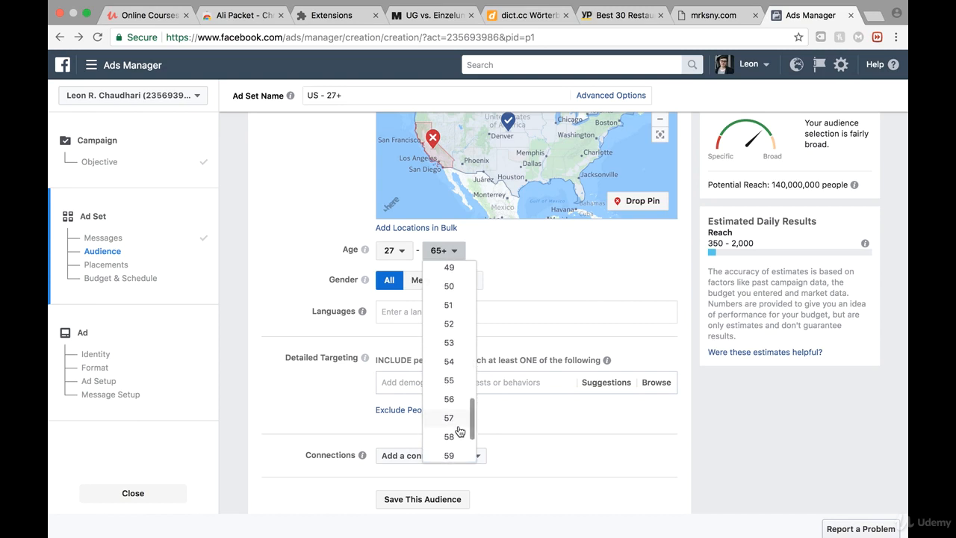
left_click(459, 421)
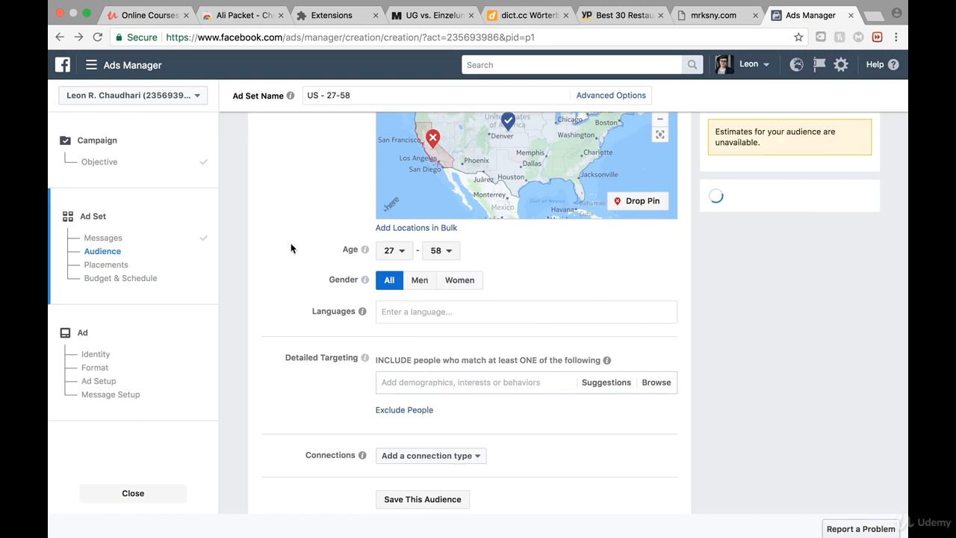
Try limiting the audience's gender to Men and set it back to All
scroll(291, 232, "down", 3)
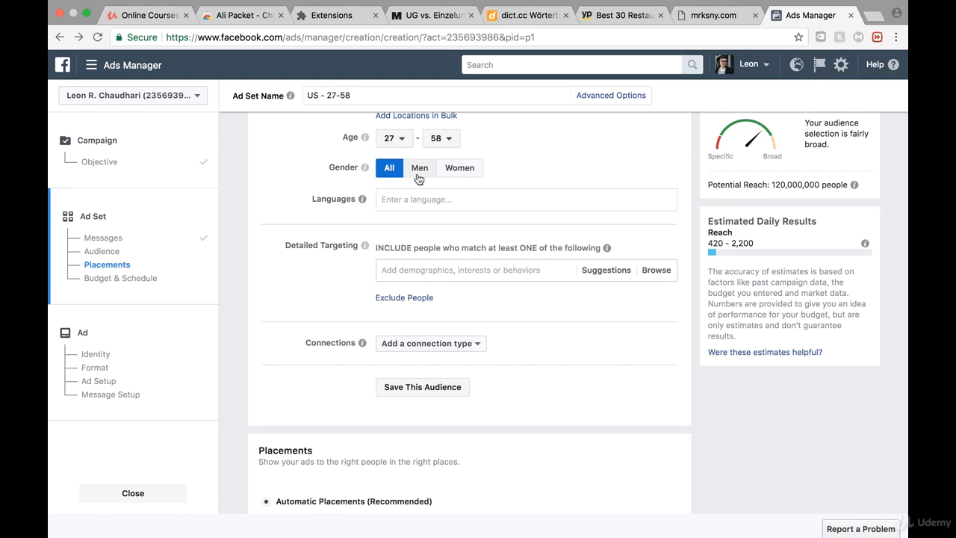
left_click(419, 169)
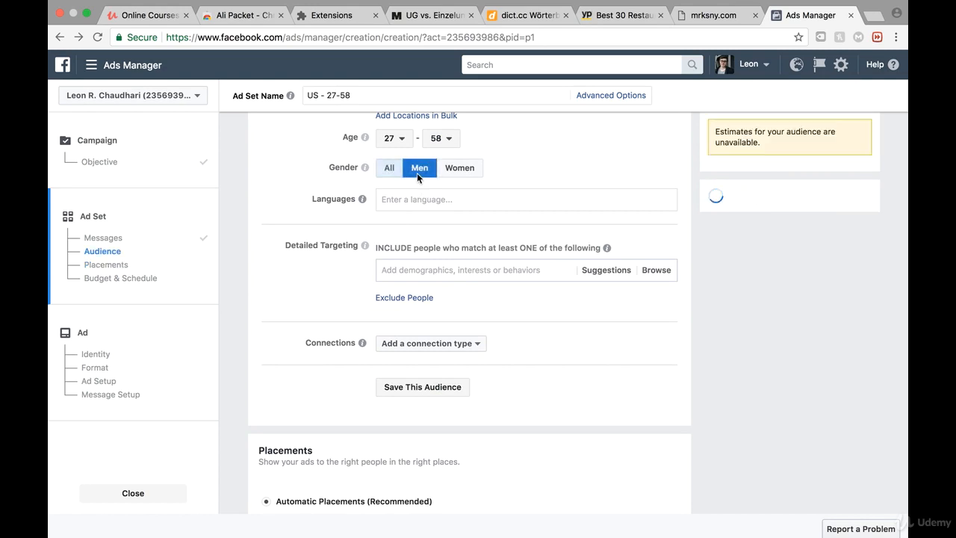
mouse_move(362, 198)
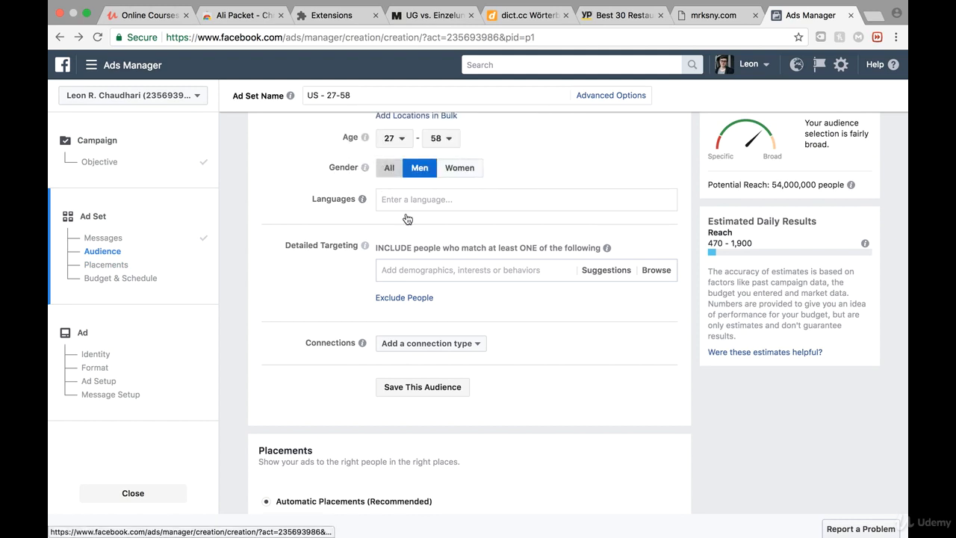
left_click(389, 167)
Restrict the audience's language to English (US)
left_click(443, 193)
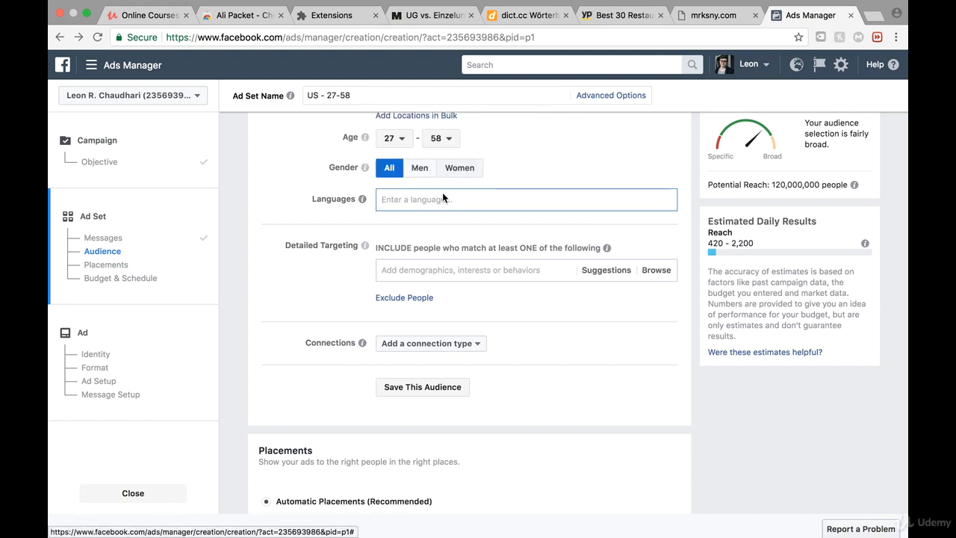
type("ENglish")
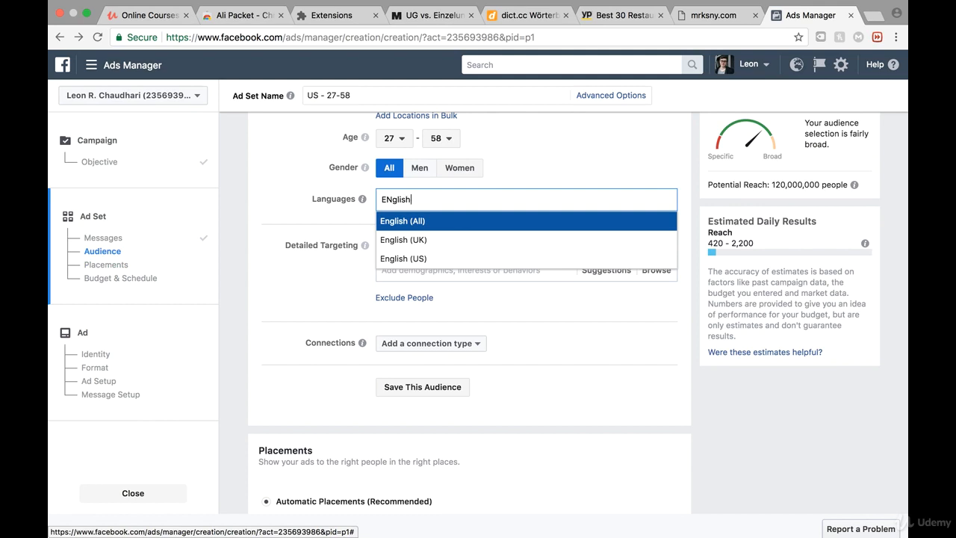
left_click(415, 258)
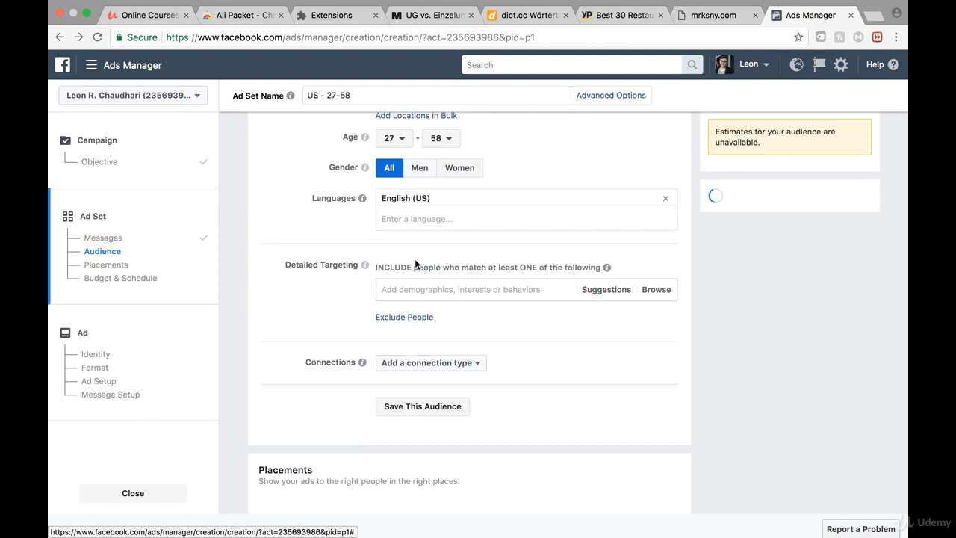
Look up restaurants in detailed targeting, try including the "restaurant owner" interest, and remove it again
scroll(337, 221, "down", 1)
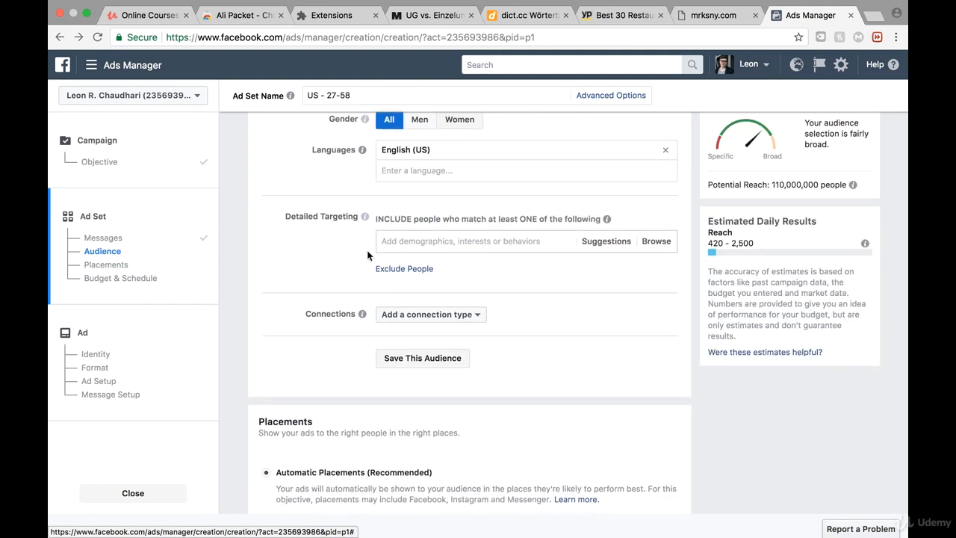
left_click_drag(286, 216, 362, 218)
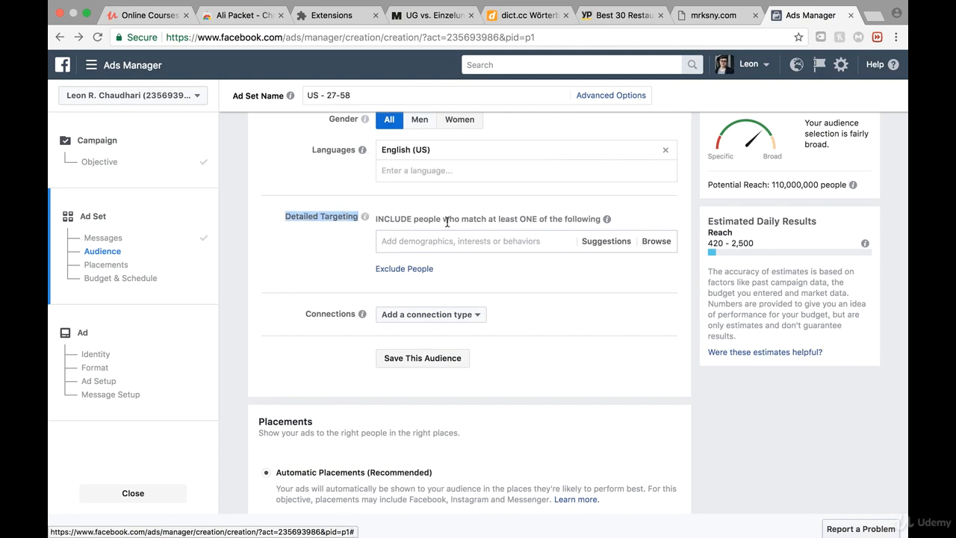
left_click(410, 241)
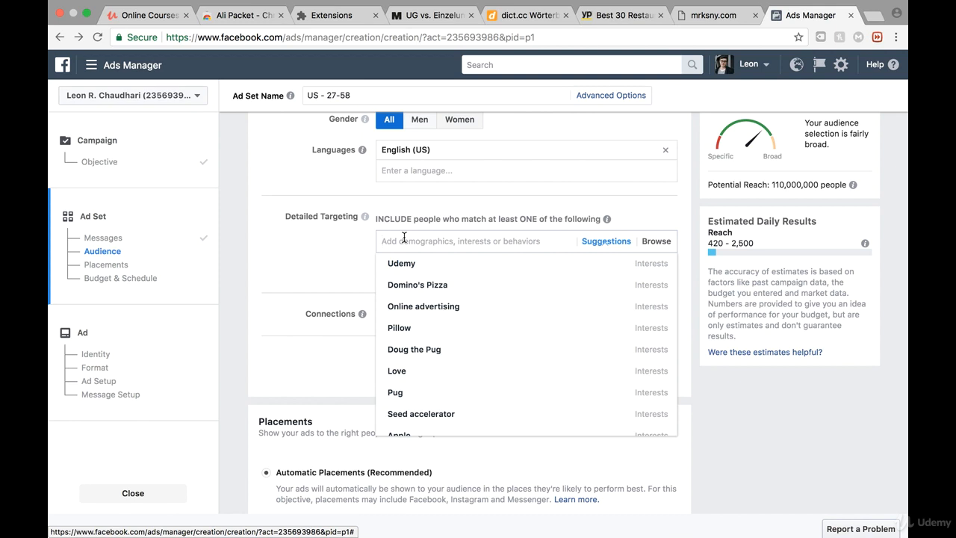
type("restaurants")
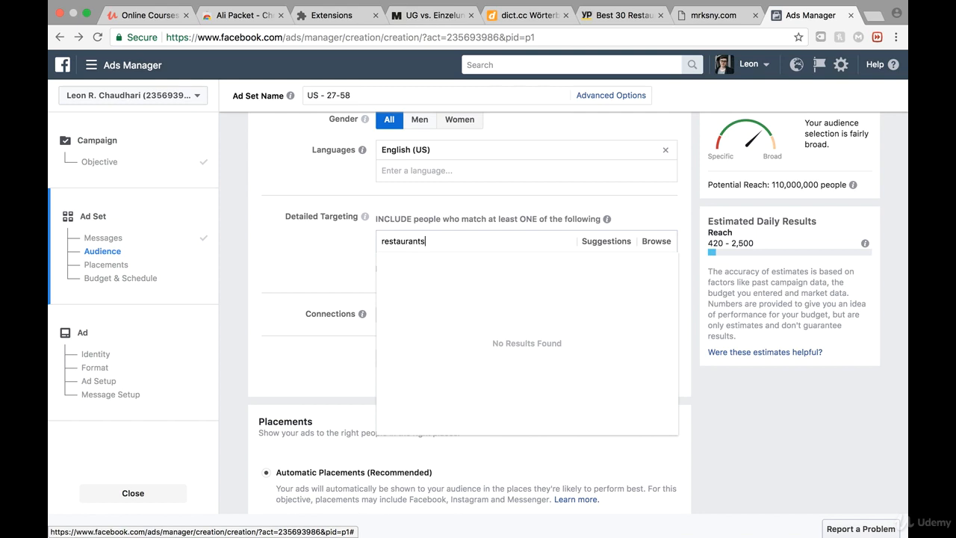
mouse_move(442, 263)
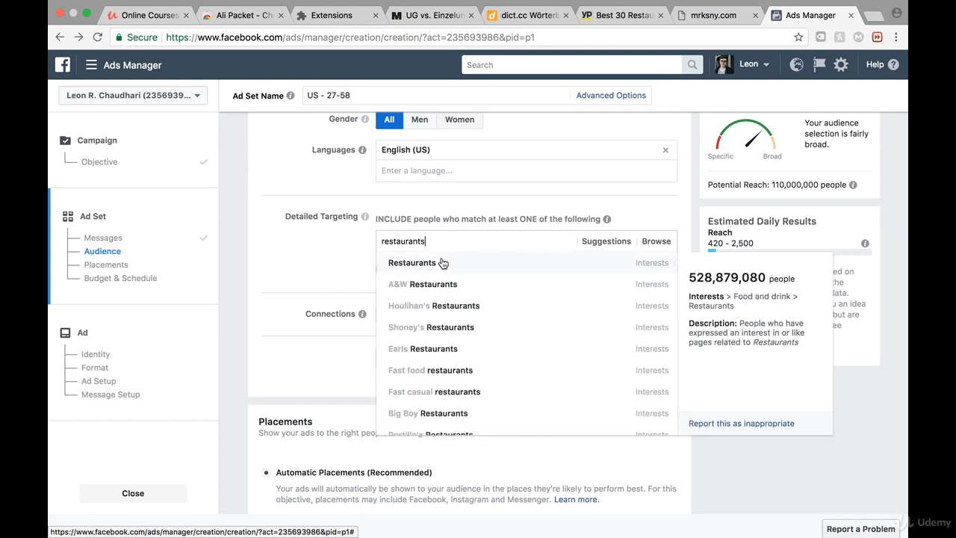
key("BackSpace")
type("owner")
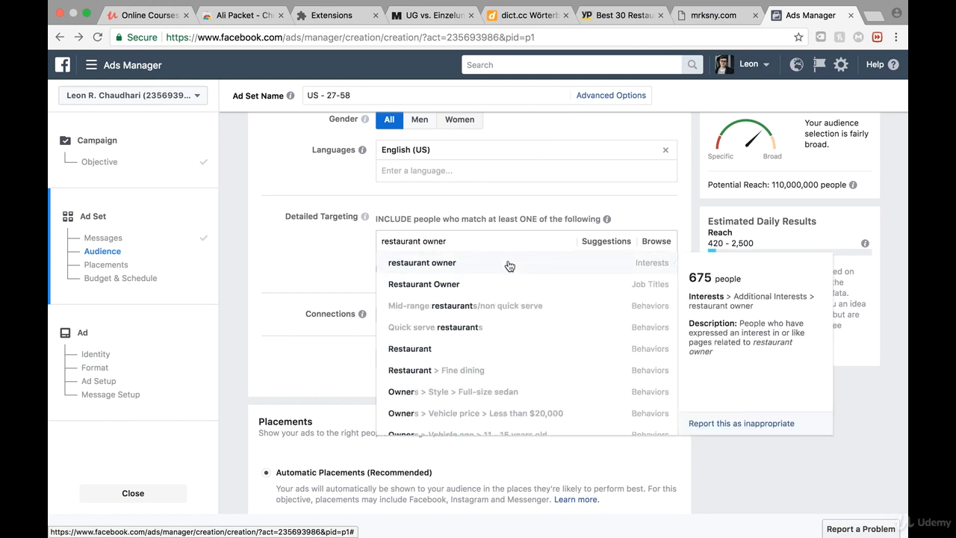
left_click(508, 265)
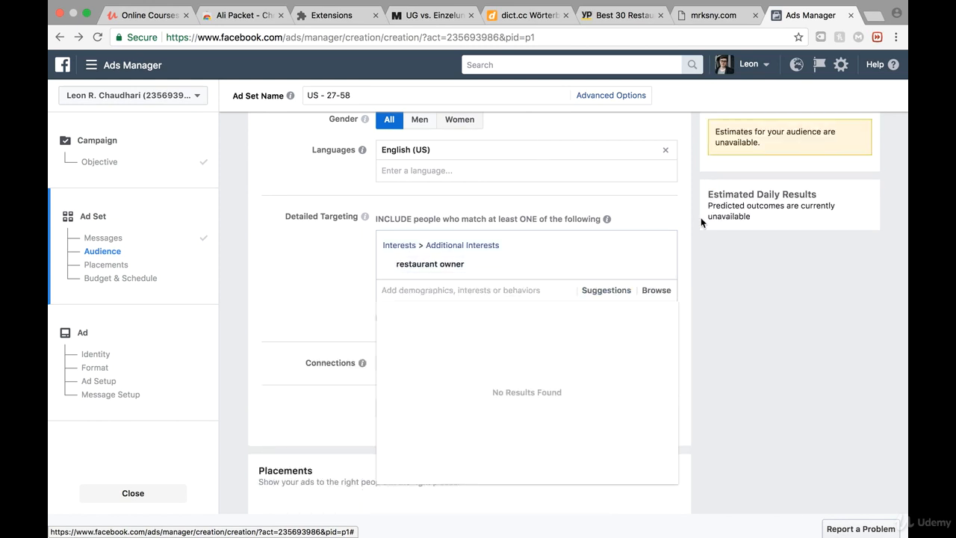
mouse_move(569, 266)
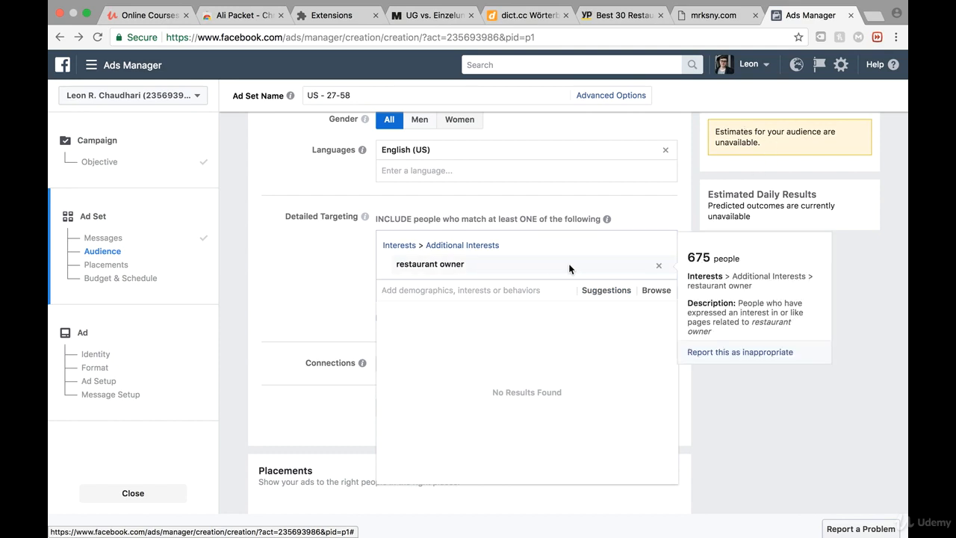
left_click(661, 266)
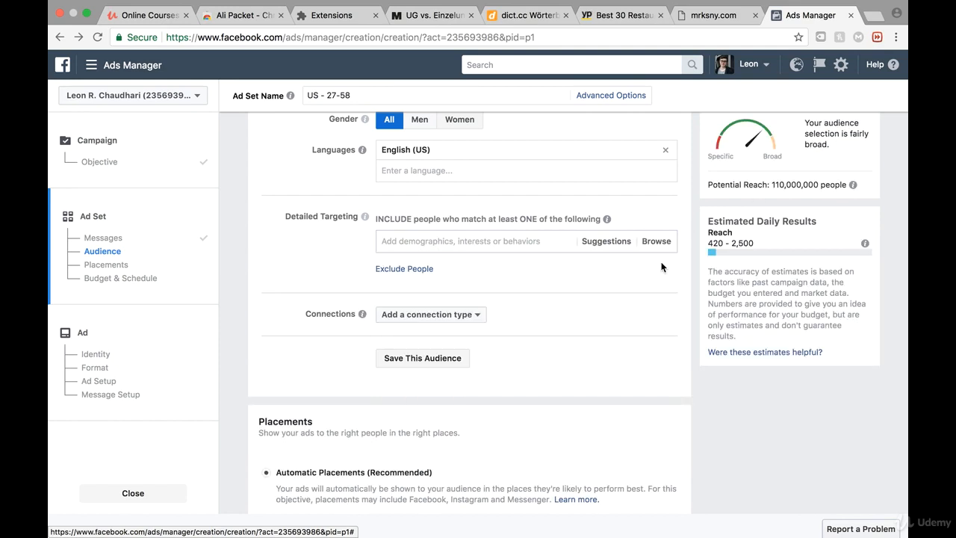
Include people with the job title Restaurant Owner in the audience's detailed targeting
left_click(414, 241)
type("Restaurant")
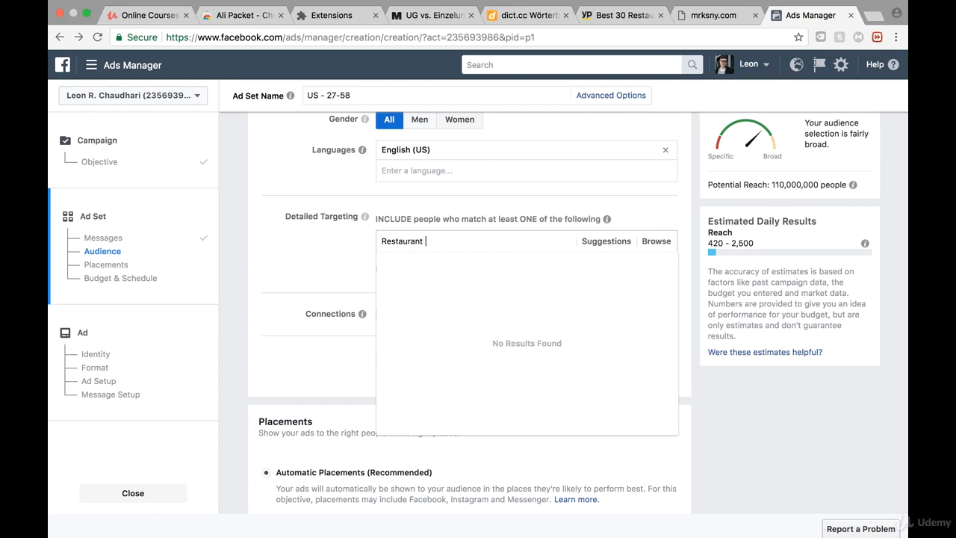
type(" owner")
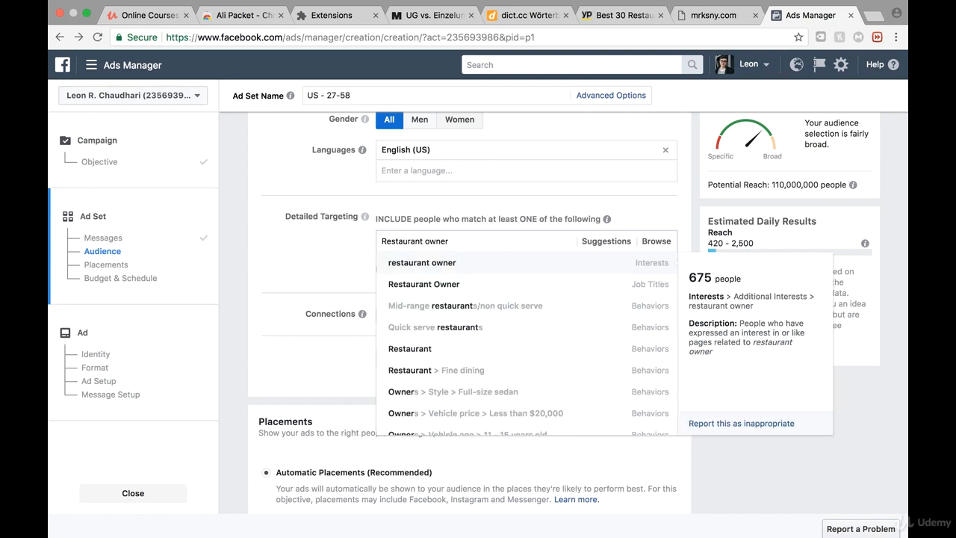
mouse_move(416, 289)
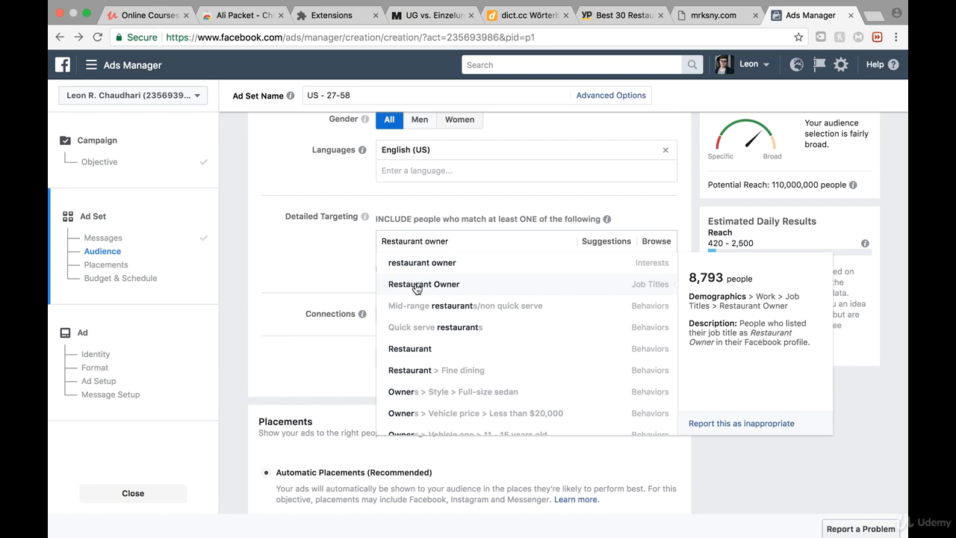
left_click(416, 285)
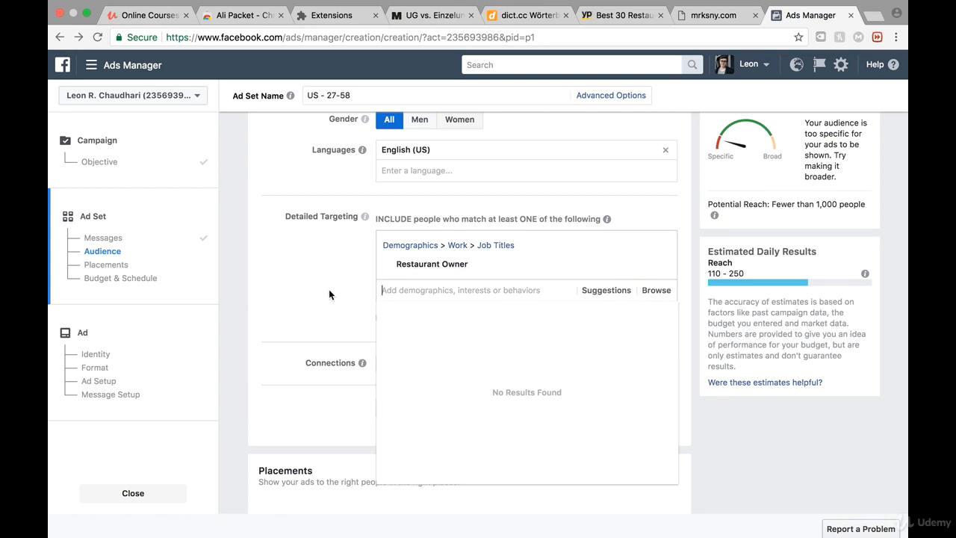
scroll(329, 294, "down", 2)
left_click(322, 173)
scroll(478, 175, "up", 1)
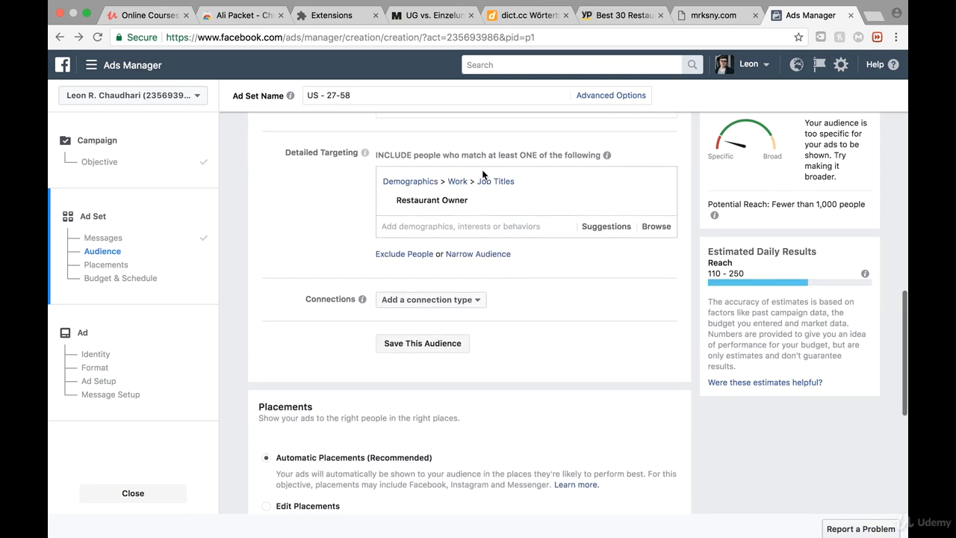
Try narrowing the audience to people who also match the Facebook interest, and remove that extra condition again
left_click(451, 222)
left_click(347, 230)
left_click(480, 255)
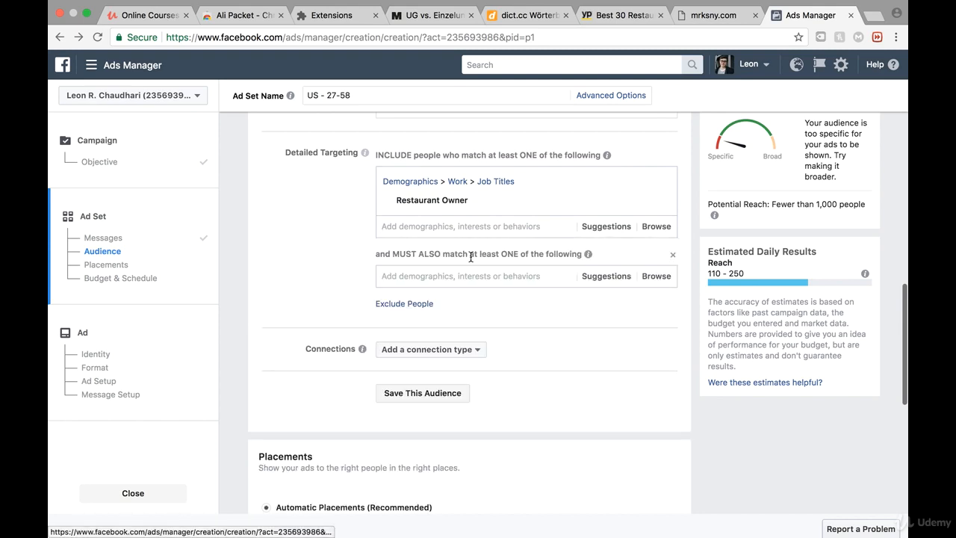
mouse_move(472, 198)
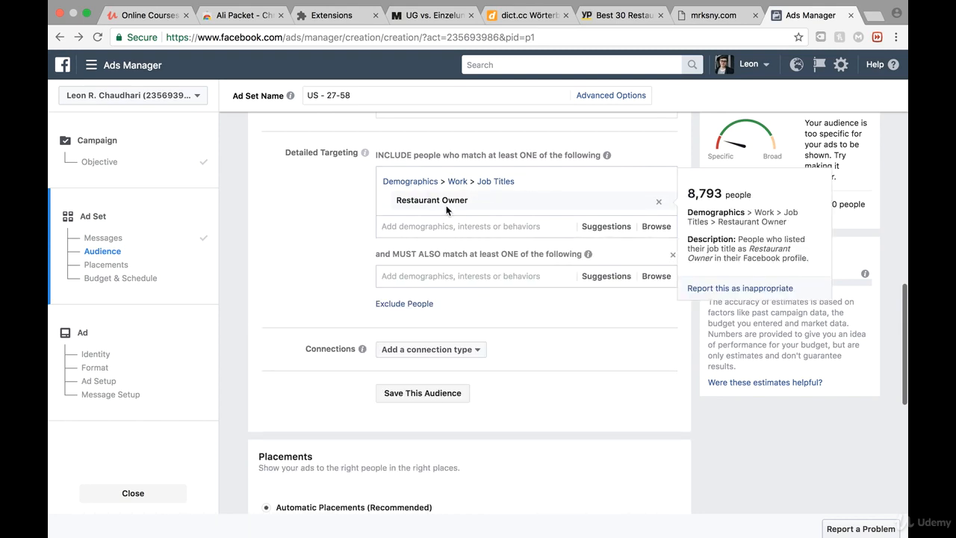
left_click(430, 274)
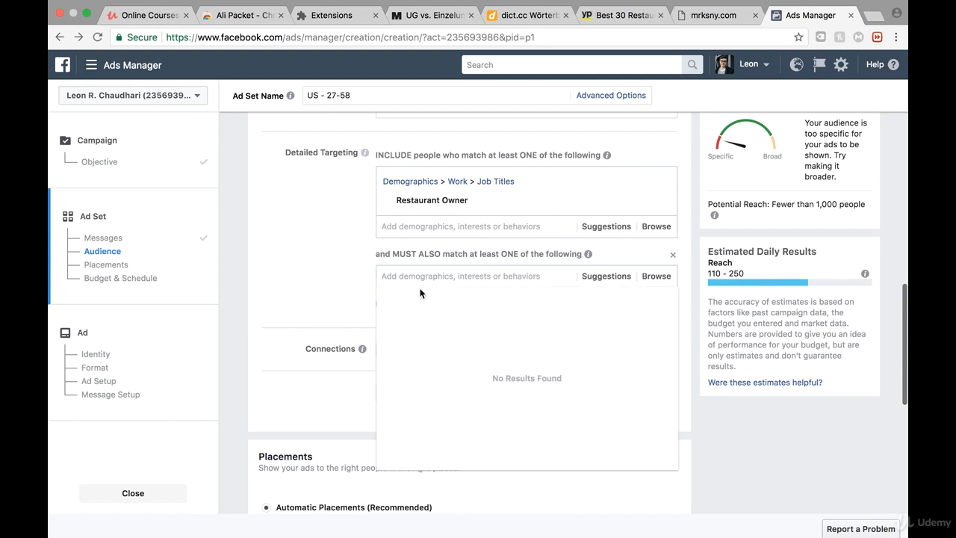
type("facebook ads")
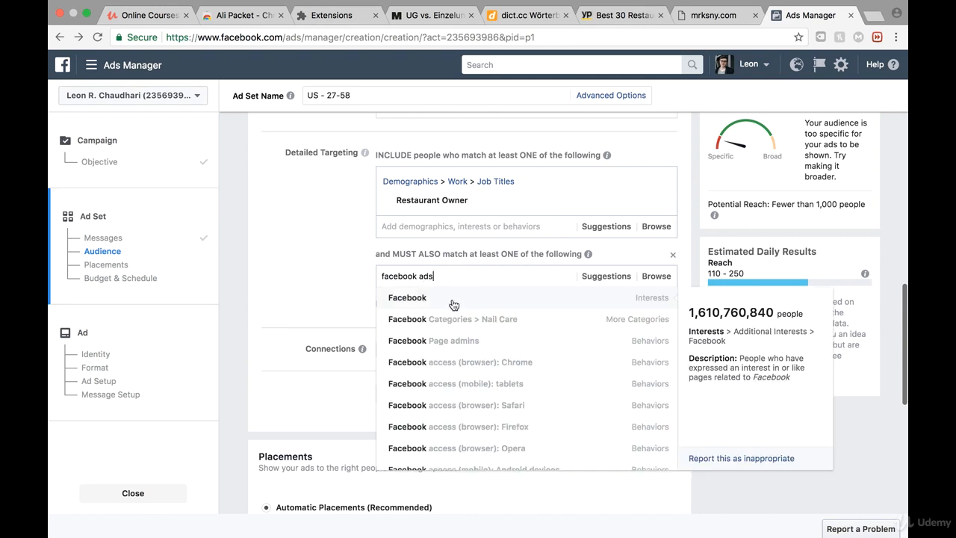
left_click(454, 302)
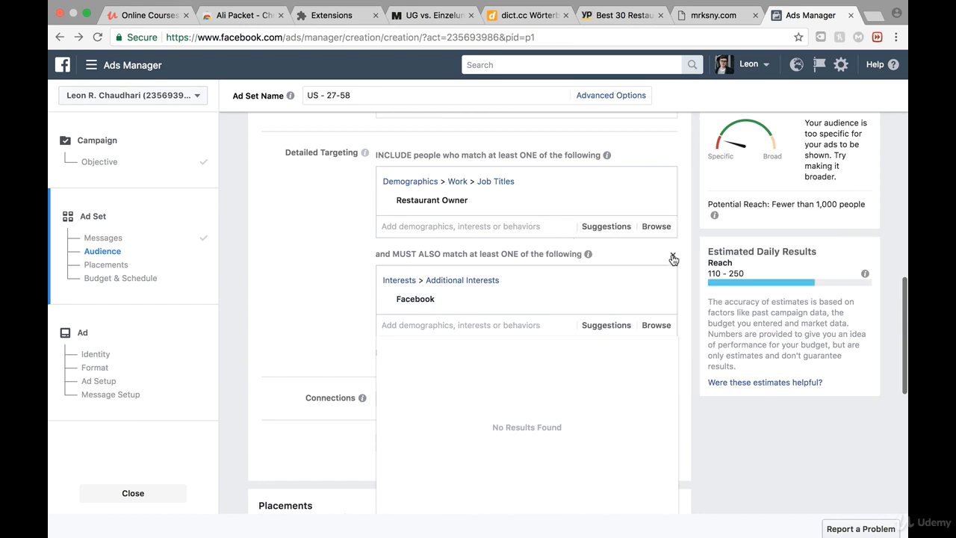
left_click(672, 256)
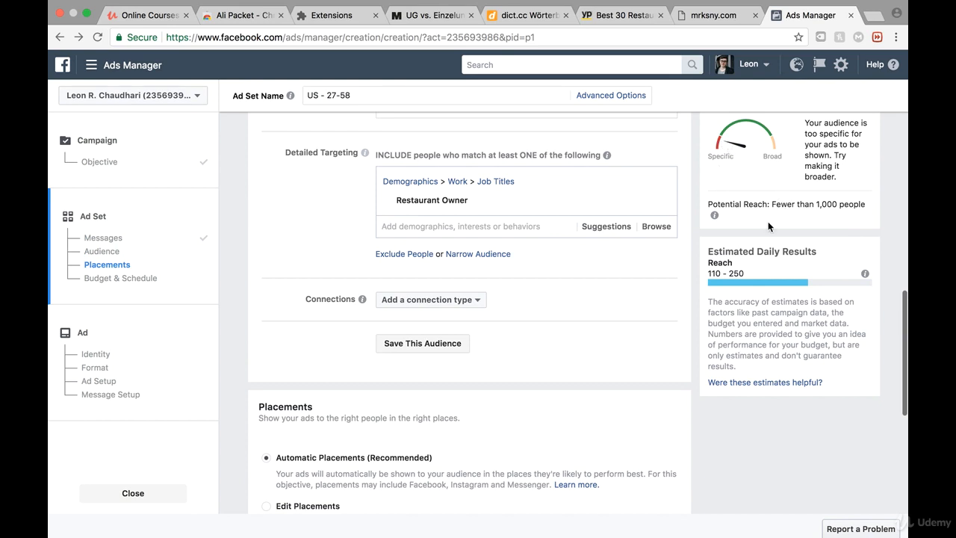
Switch the ad set to edited placements and exclude Instagram Feed and Messenger Home
scroll(391, 207, "down", 3)
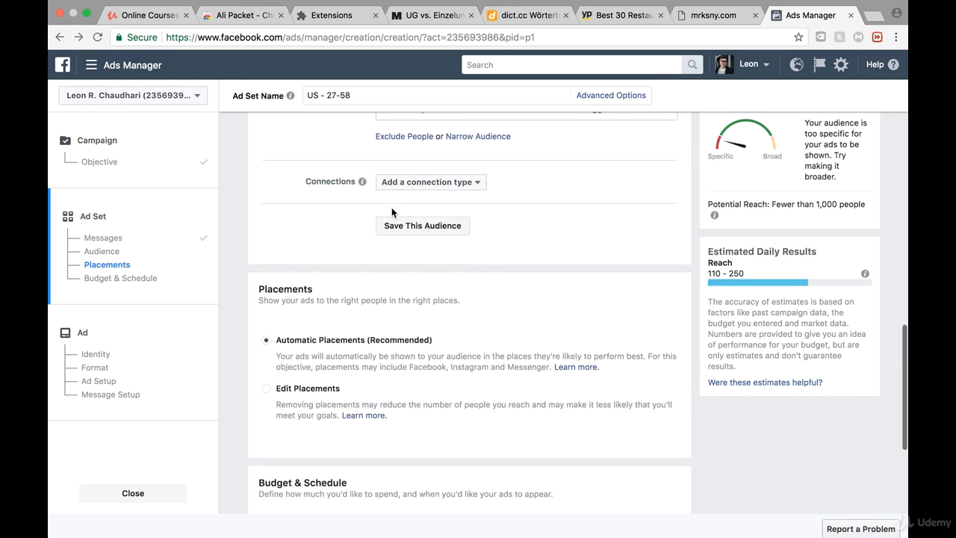
scroll(351, 281, "down", 3)
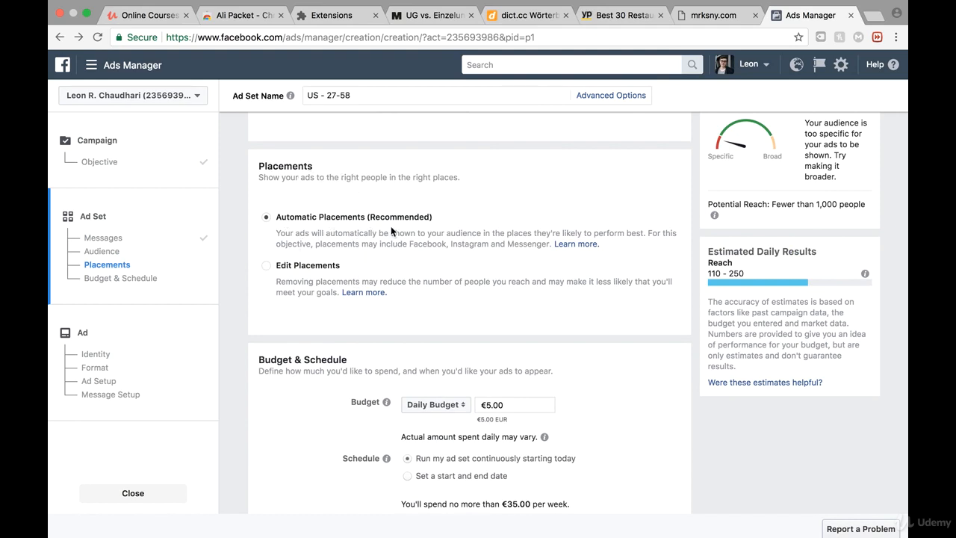
left_click(266, 266)
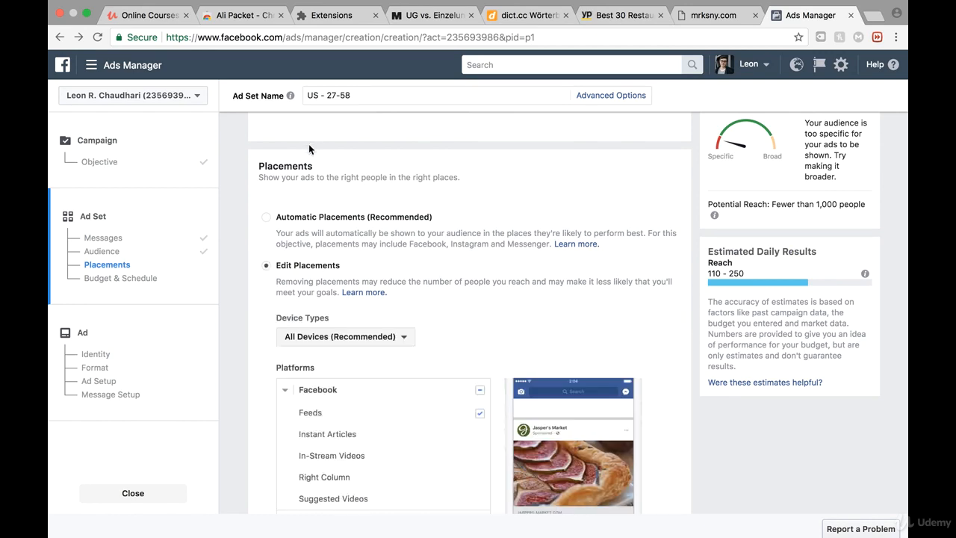
left_click_drag(312, 165, 257, 169)
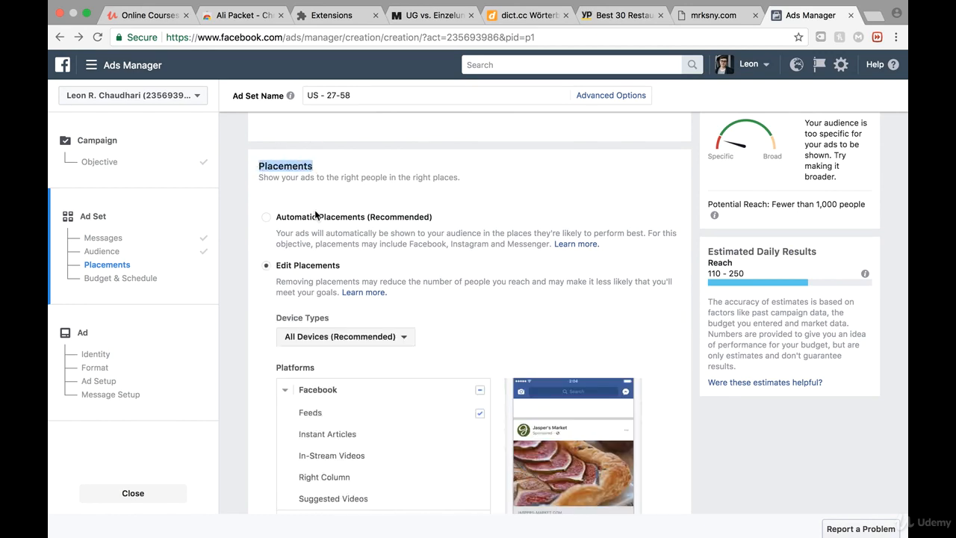
scroll(316, 215, "down", 7)
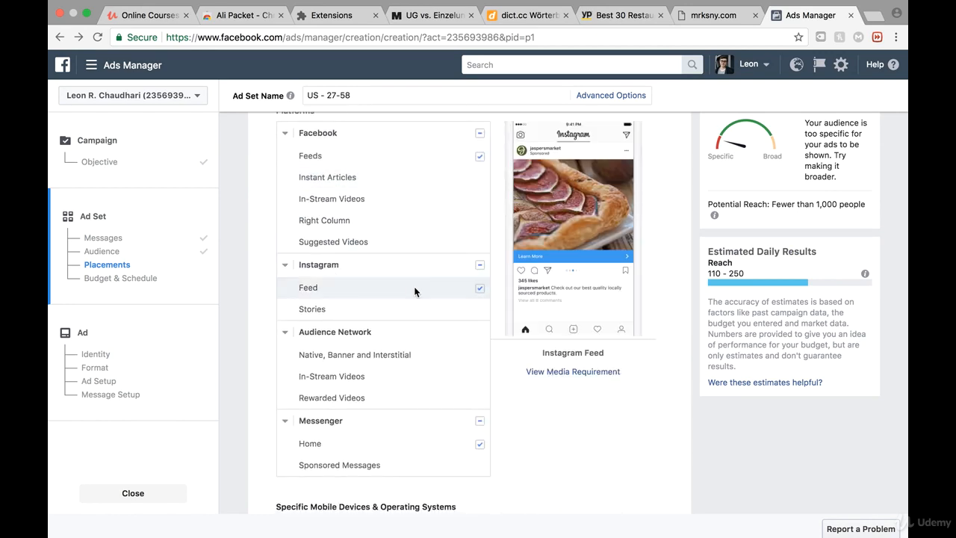
left_click(480, 287)
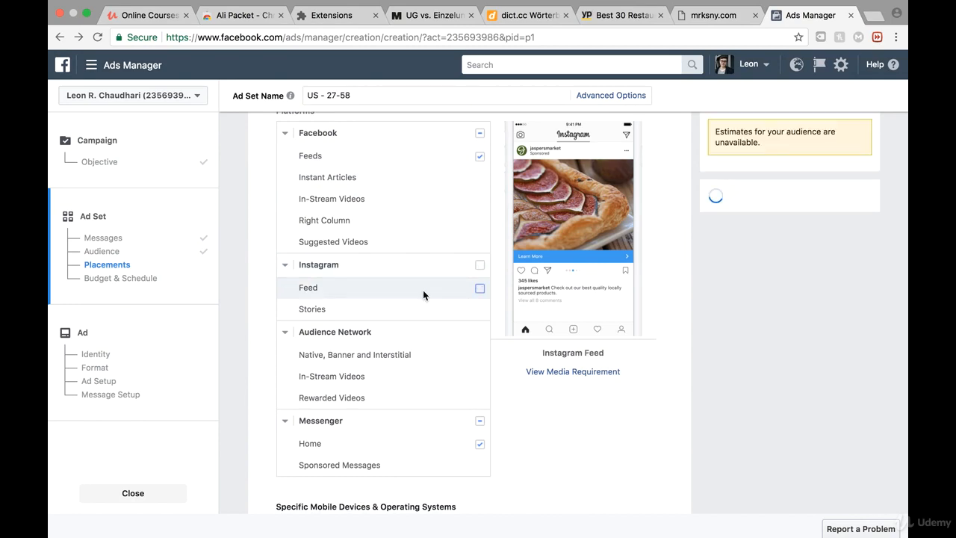
scroll(422, 294, "down", 2)
left_click(480, 367)
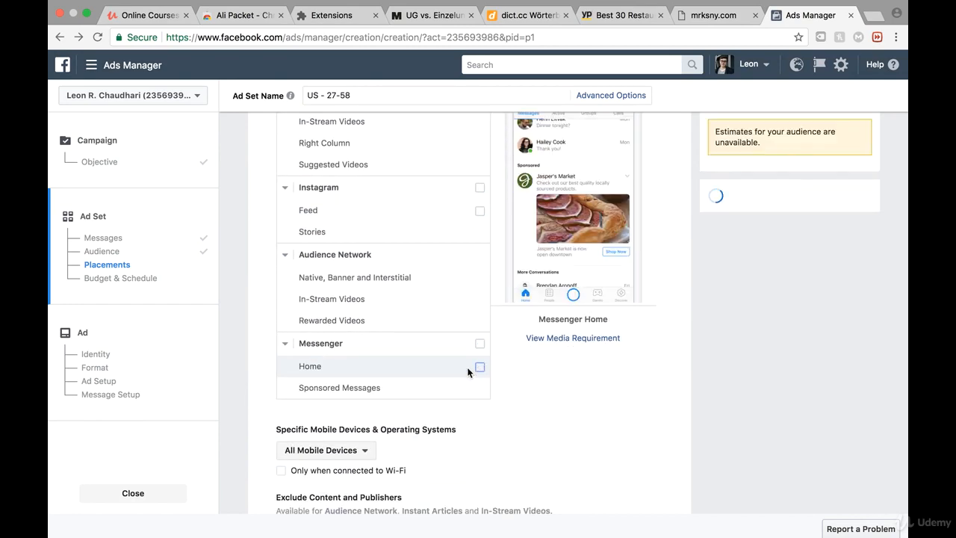
Review the platform placements, the specific mobile device options, and the budget and schedule settings
scroll(465, 277, "up", 7)
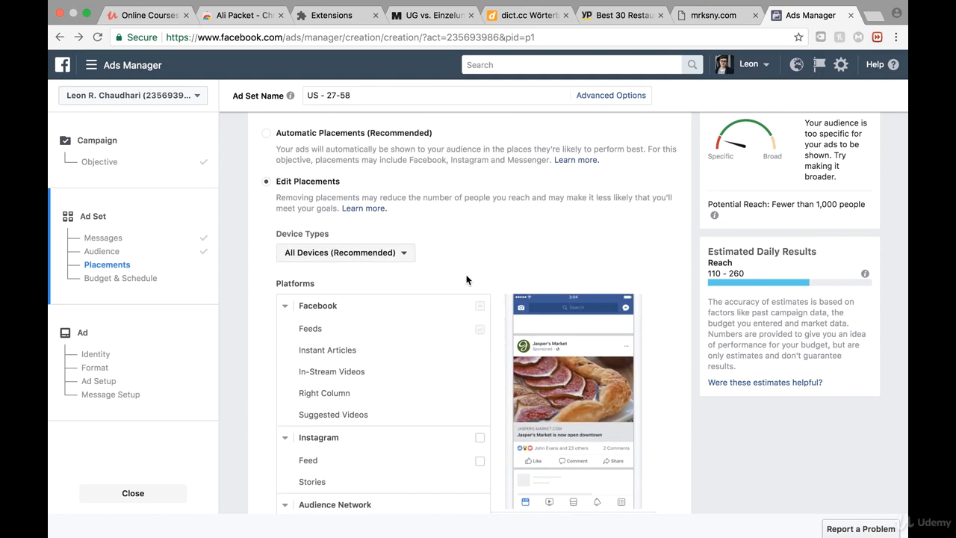
scroll(466, 279, "down", 1)
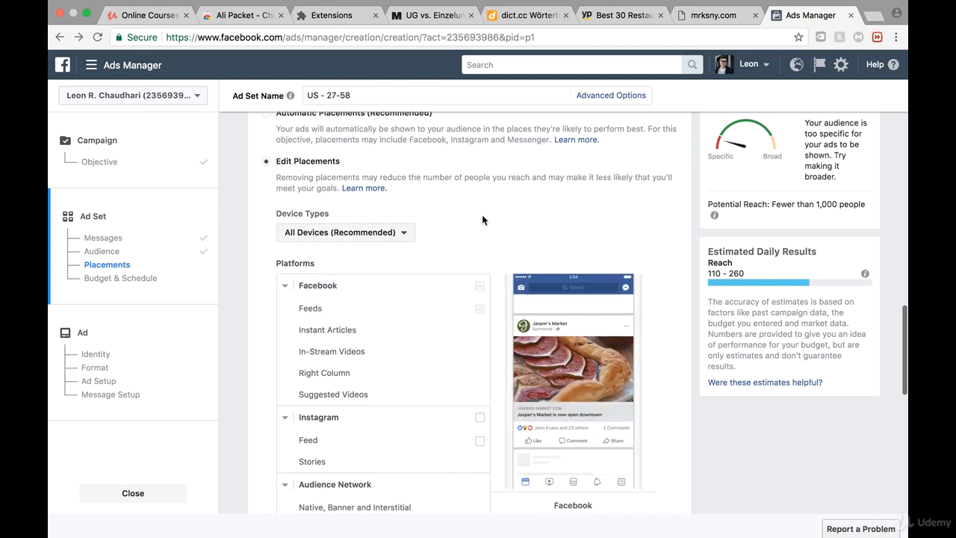
scroll(482, 236, "down", 5)
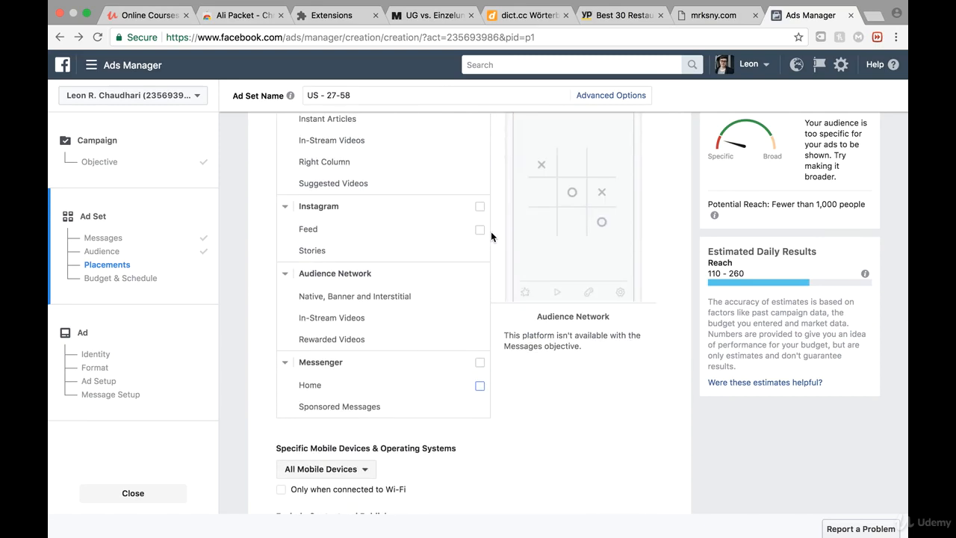
scroll(491, 231, "down", 6)
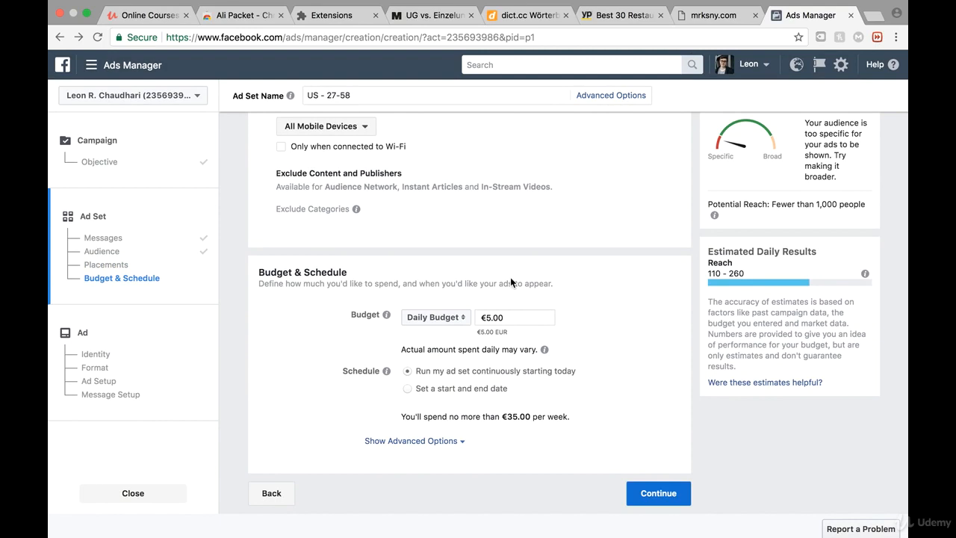
scroll(313, 159, "up", 3)
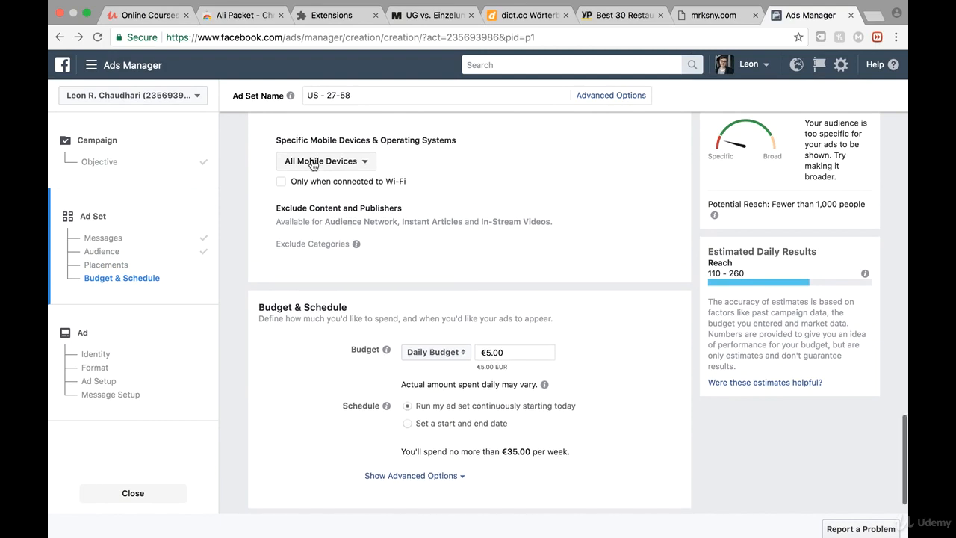
left_click_drag(277, 205, 444, 210)
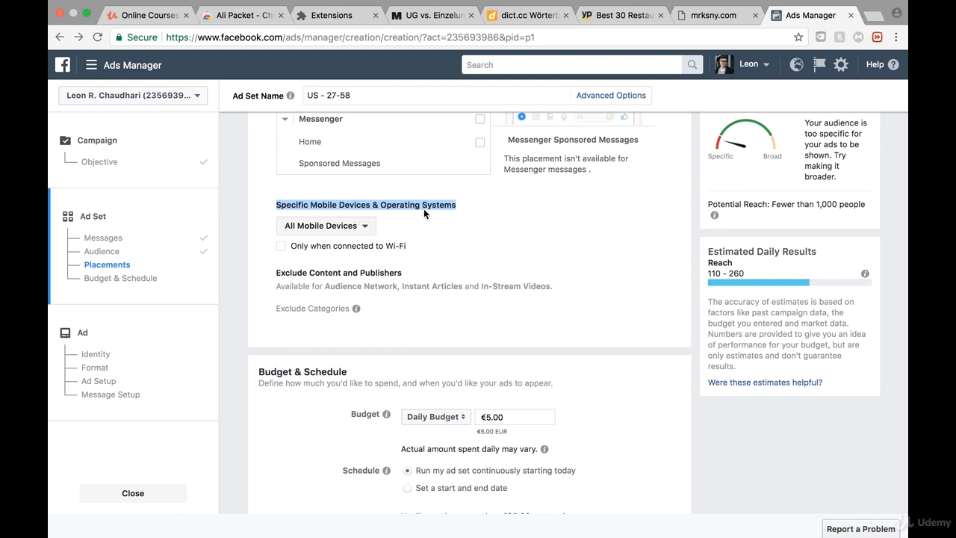
left_click(372, 233)
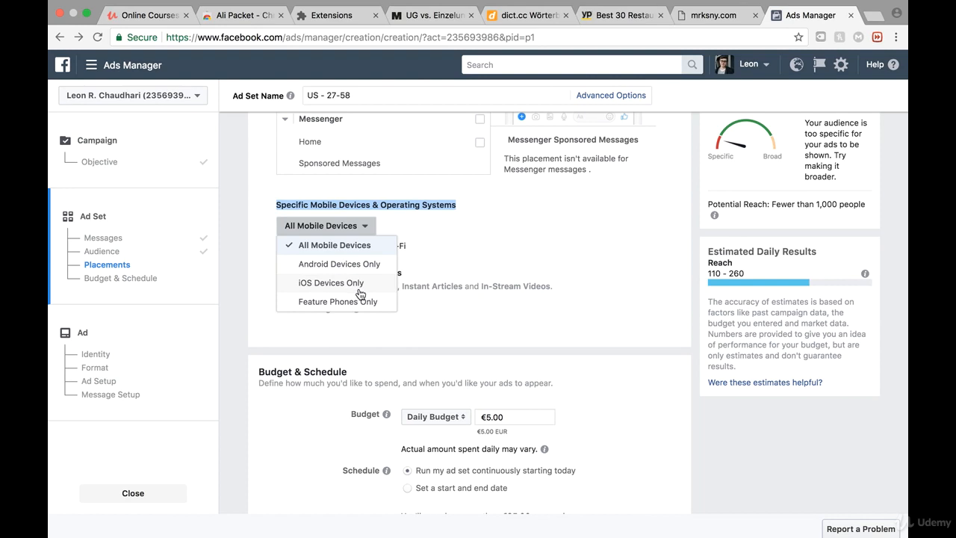
left_click(454, 265)
scroll(351, 239, "up", 3)
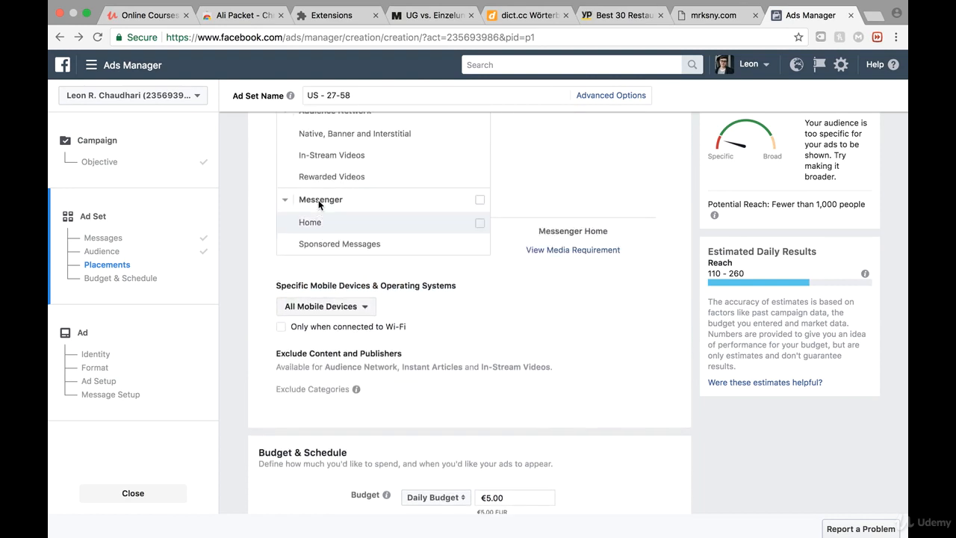
scroll(360, 239, "down", 5)
scroll(366, 224, "up", 1)
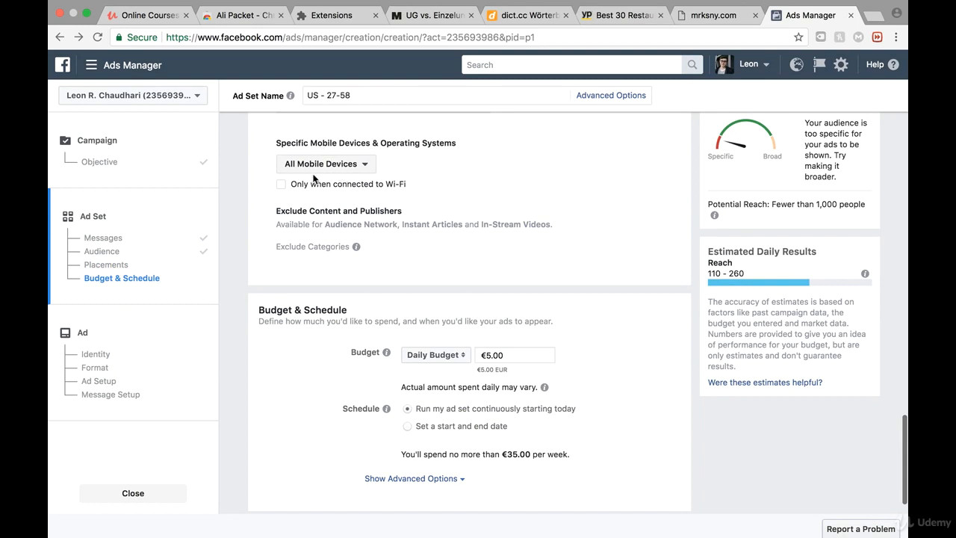
scroll(376, 269, "down", 1)
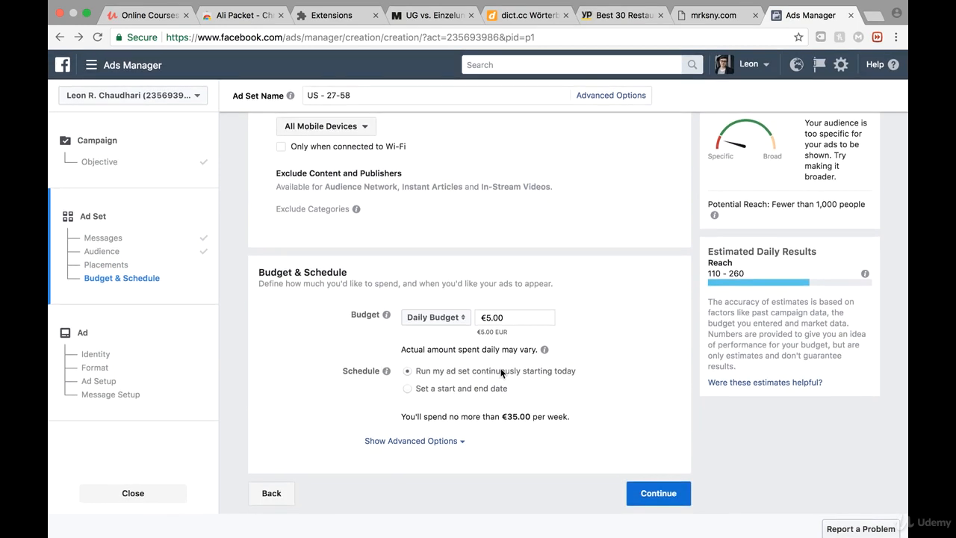
Continue from the ad set to the ad creation page and choose the Single Image format
left_click(642, 492)
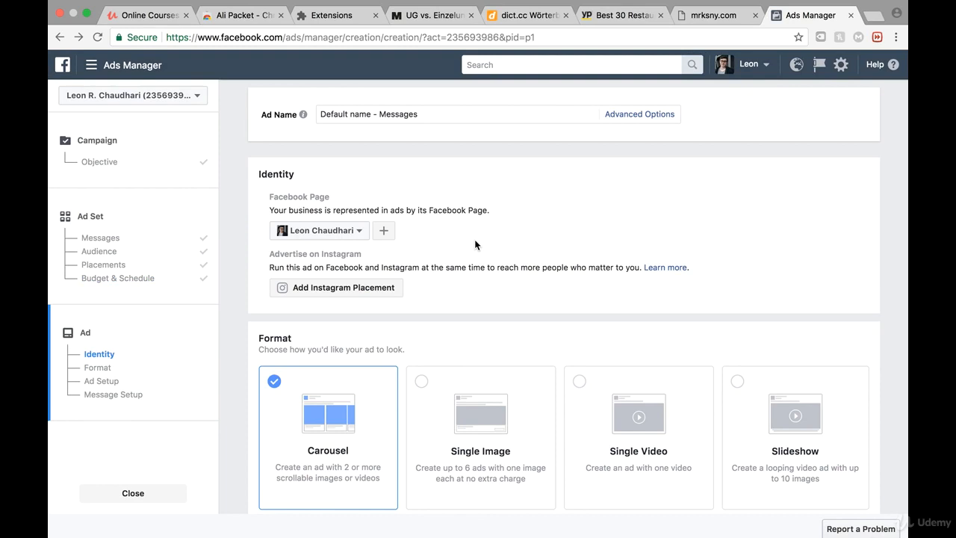
scroll(474, 239, "down", 5)
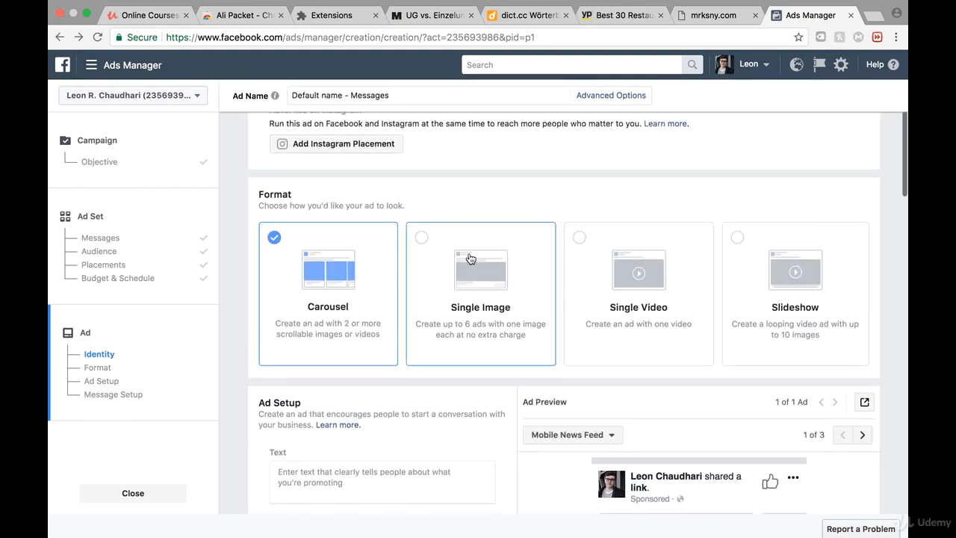
left_click(423, 252)
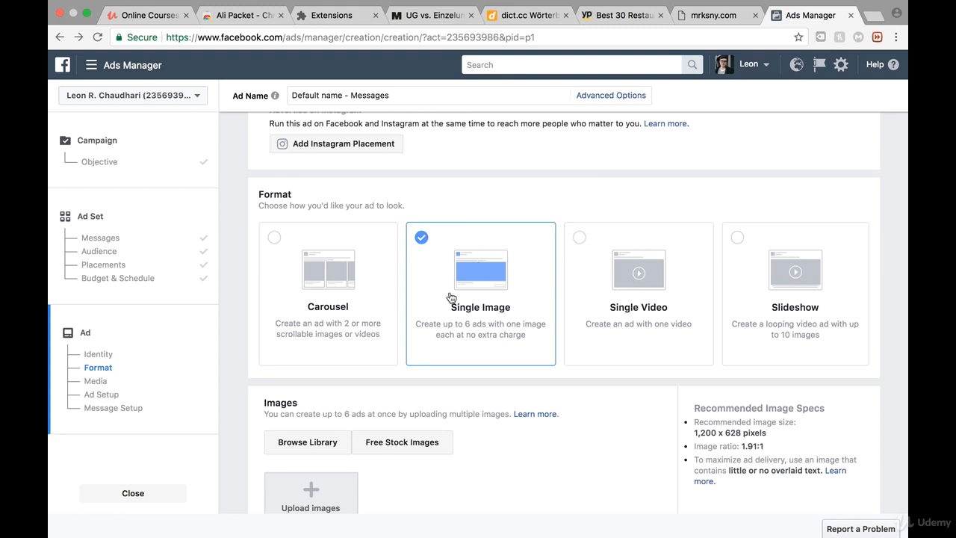
scroll(451, 297, "down", 1)
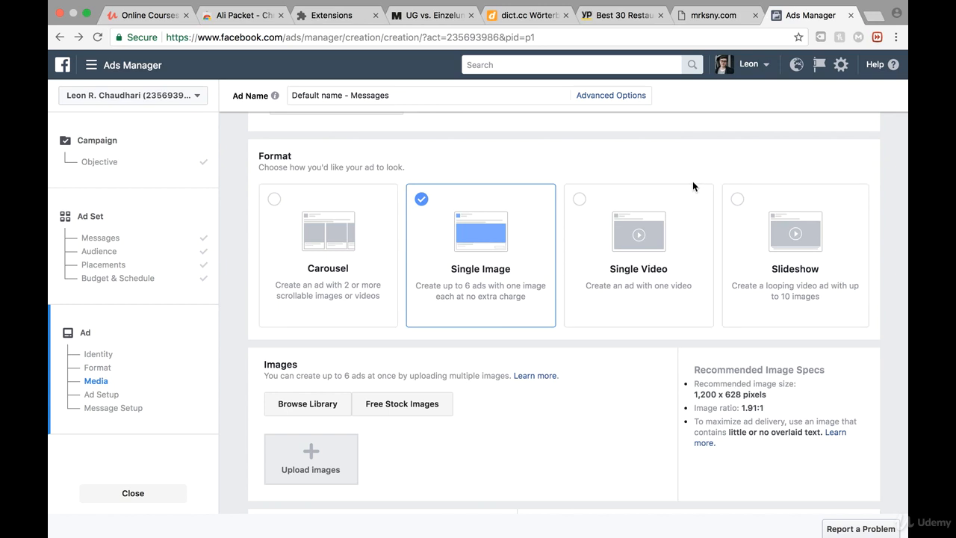
scroll(512, 243, "down", 1)
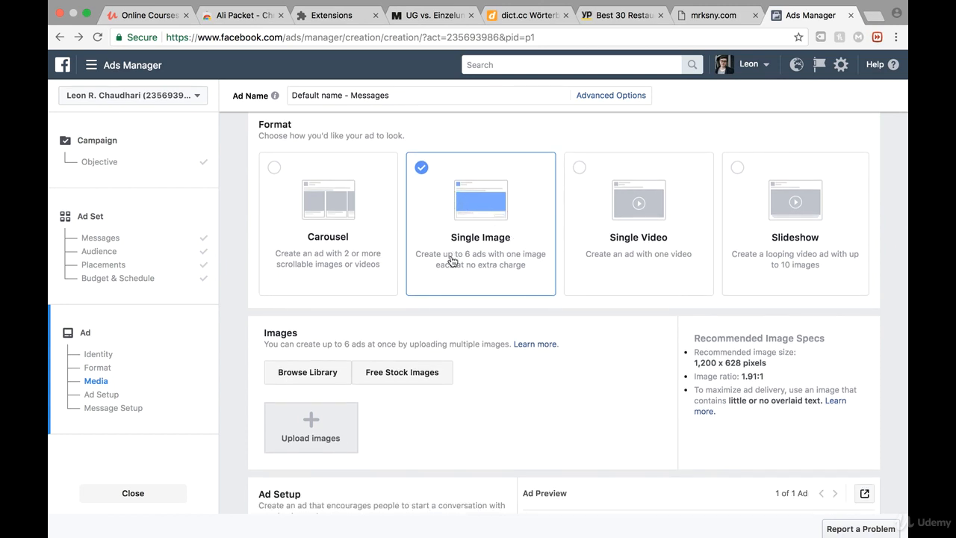
scroll(451, 238, "down", 4)
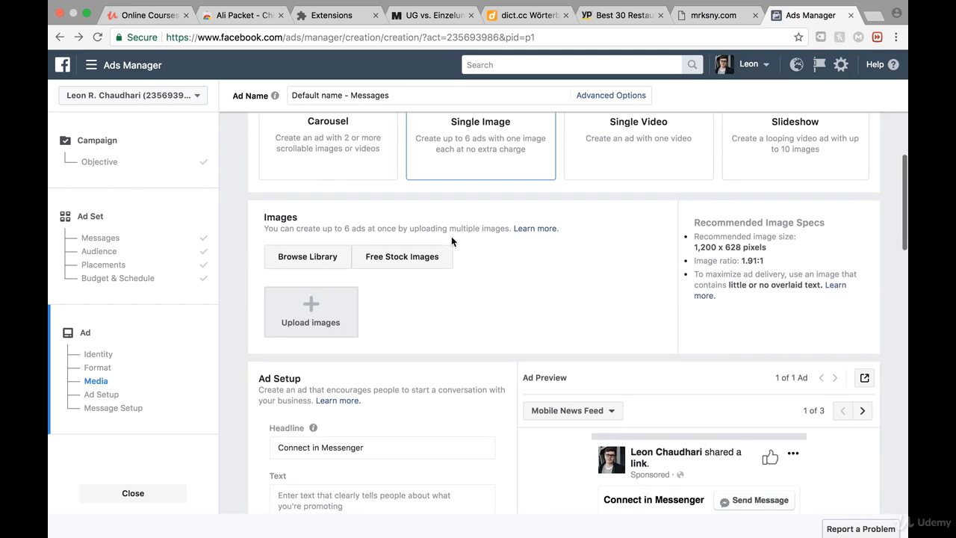
scroll(451, 236, "down", 2)
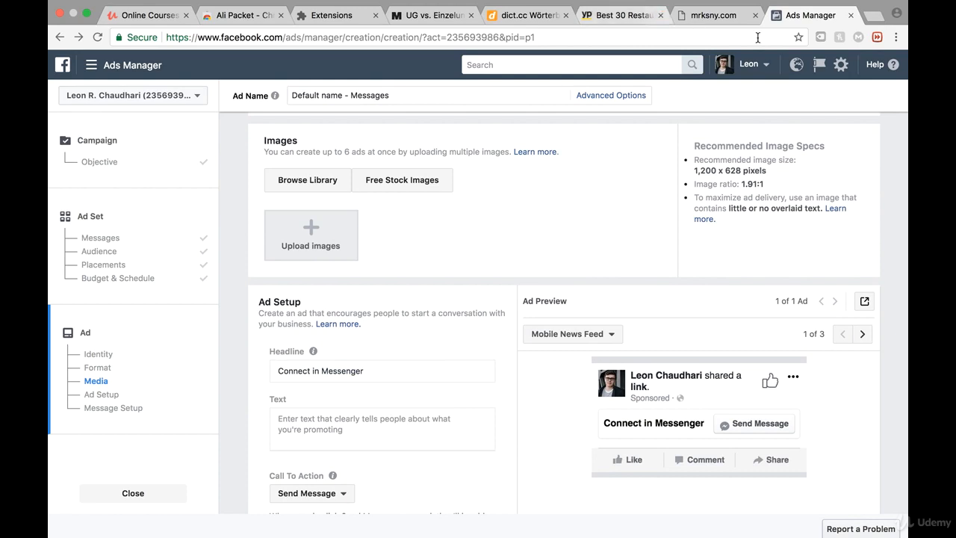
Open canva.com in a new browser tab
left_click(871, 15)
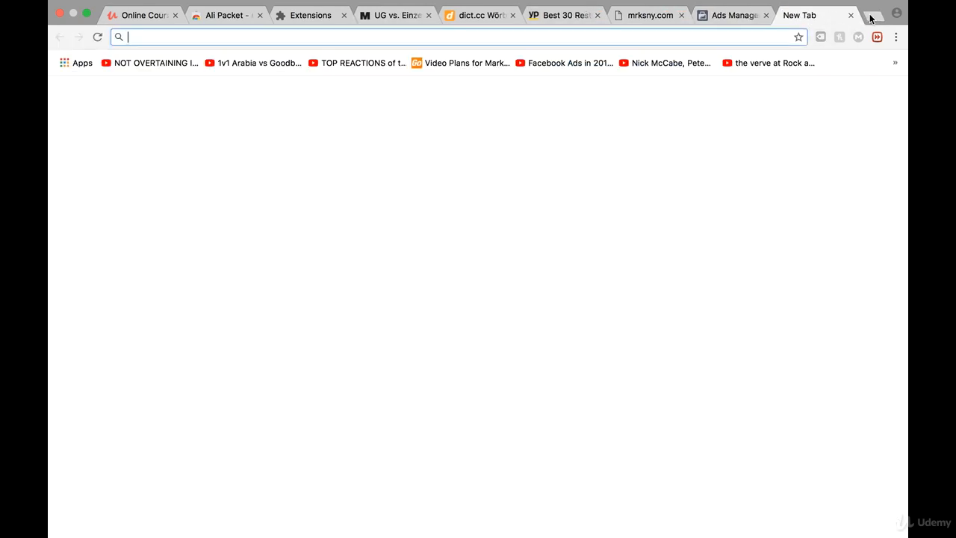
type("canva")
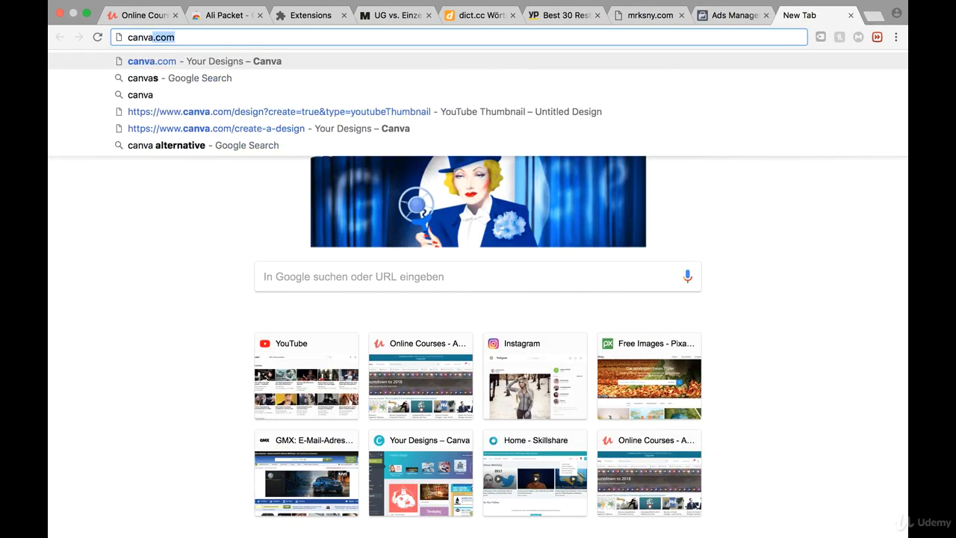
key("Return")
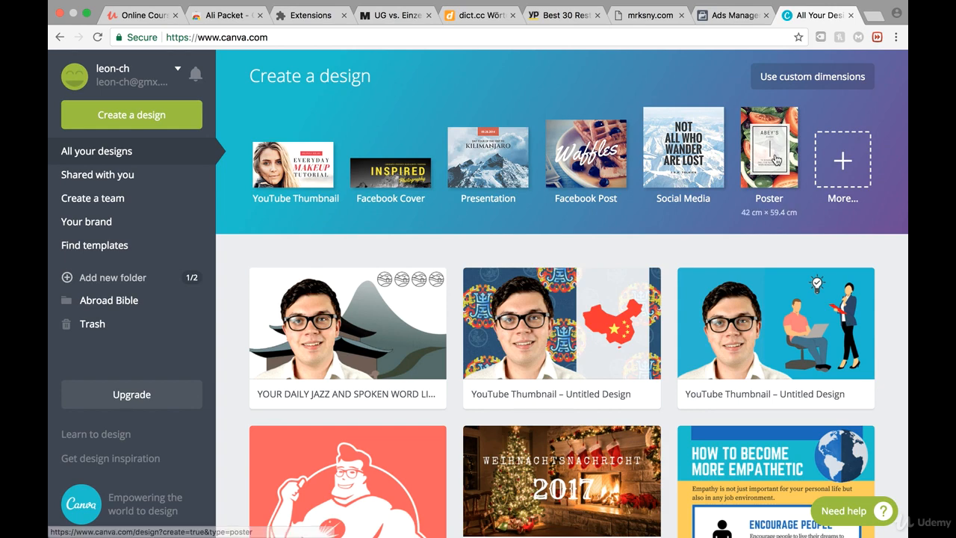
Start a new Facebook Ad design from the Ads section of the full list of design types
left_click(825, 139)
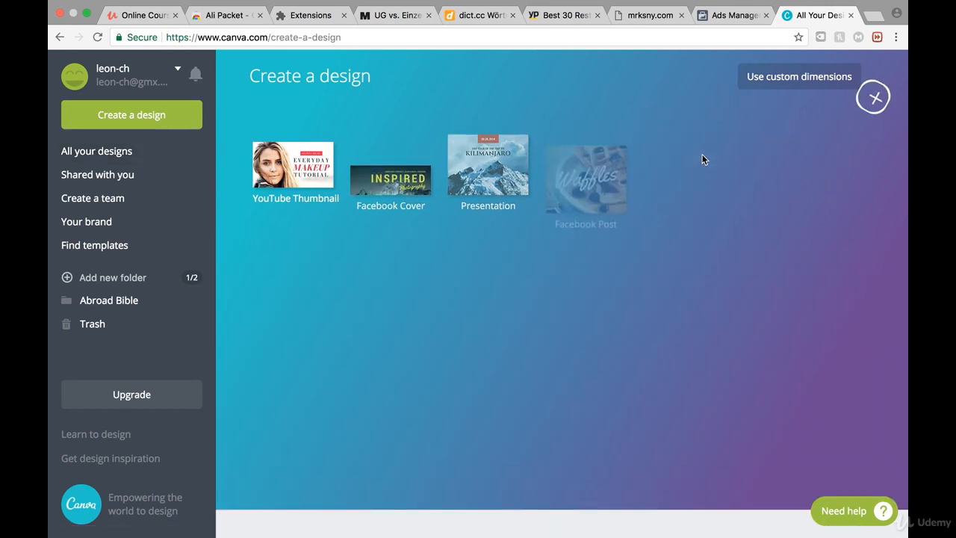
scroll(625, 254, "down", 2)
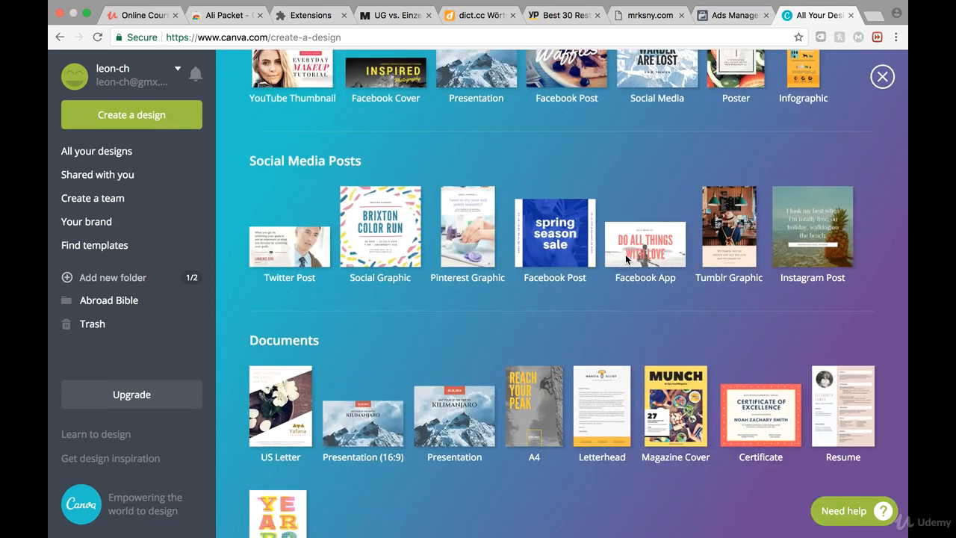
scroll(567, 248, "down", 3)
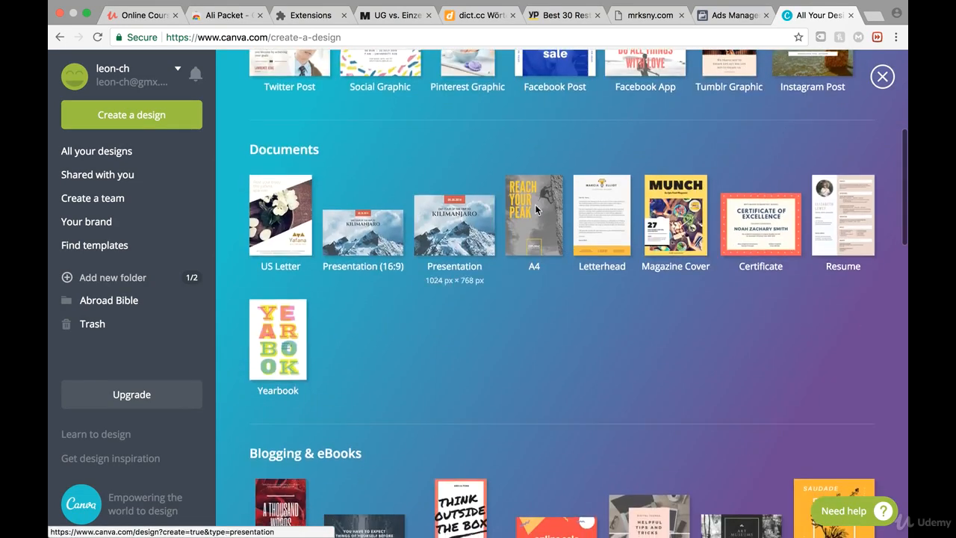
scroll(497, 161, "down", 5)
scroll(497, 158, "down", 5)
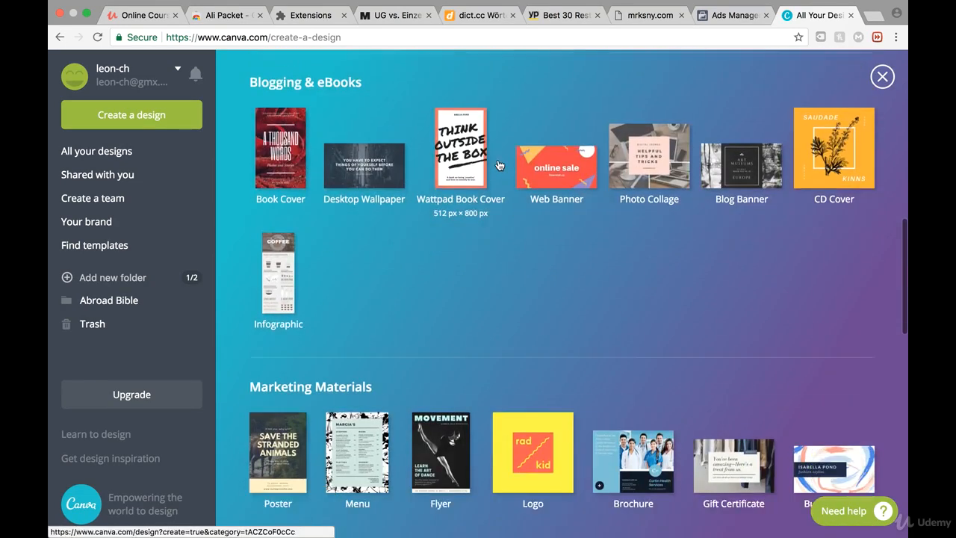
scroll(497, 158, "down", 2)
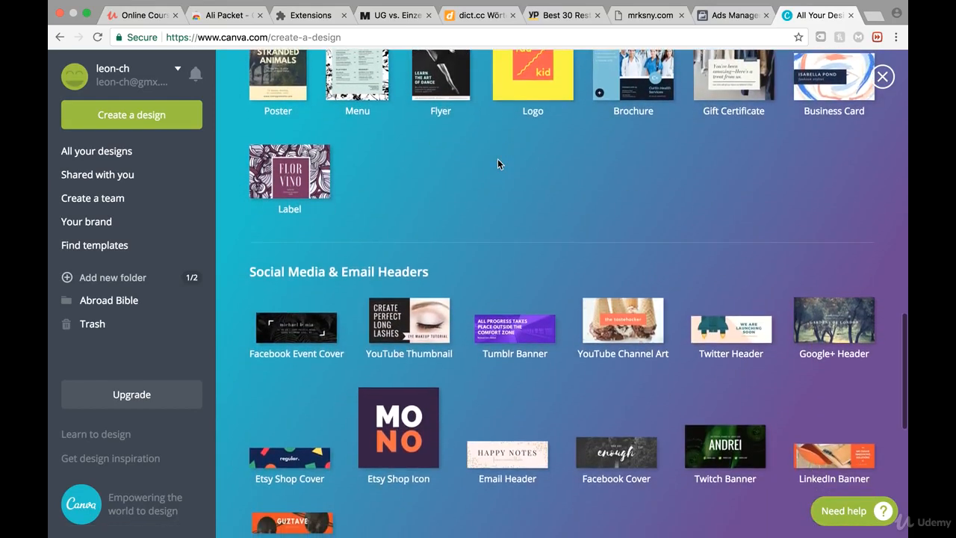
scroll(497, 159, "down", 3)
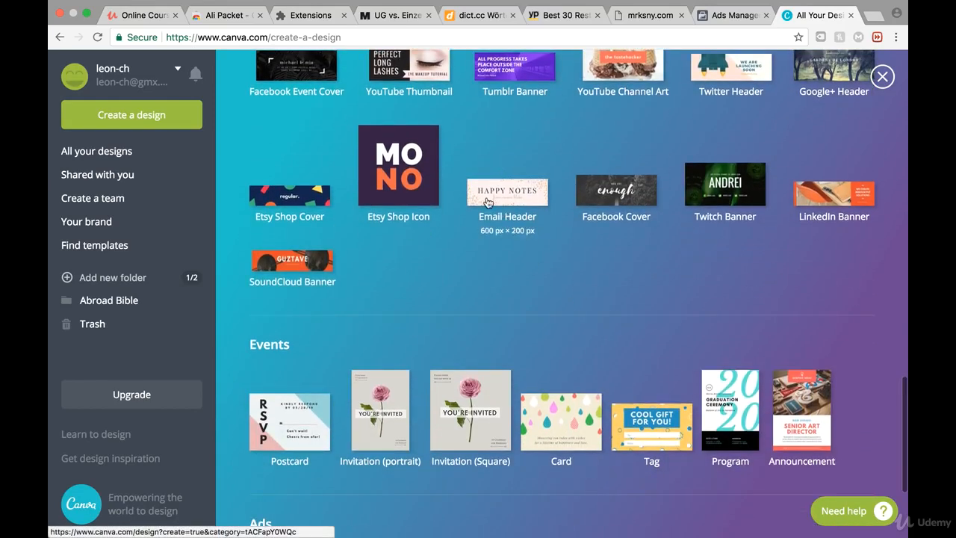
scroll(431, 250, "down", 3)
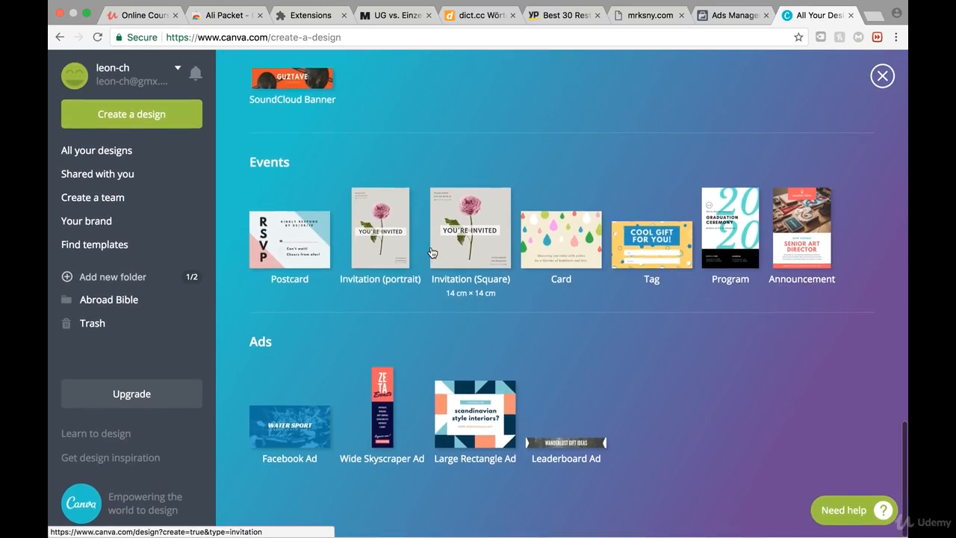
left_click(288, 423)
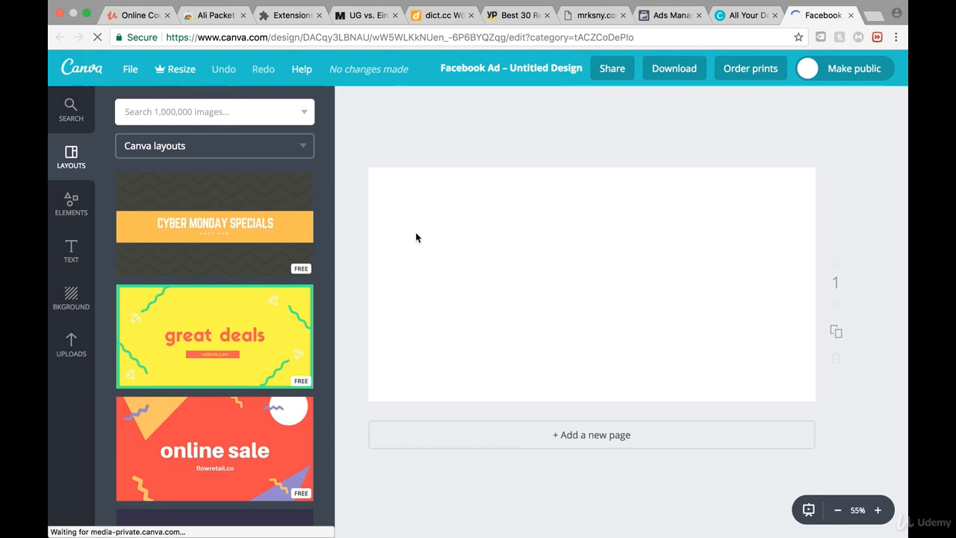
Browse the ready-made Canva layouts for Facebook ads and check the ad's image section in Ads Manager in between
scroll(241, 315, "down", 3)
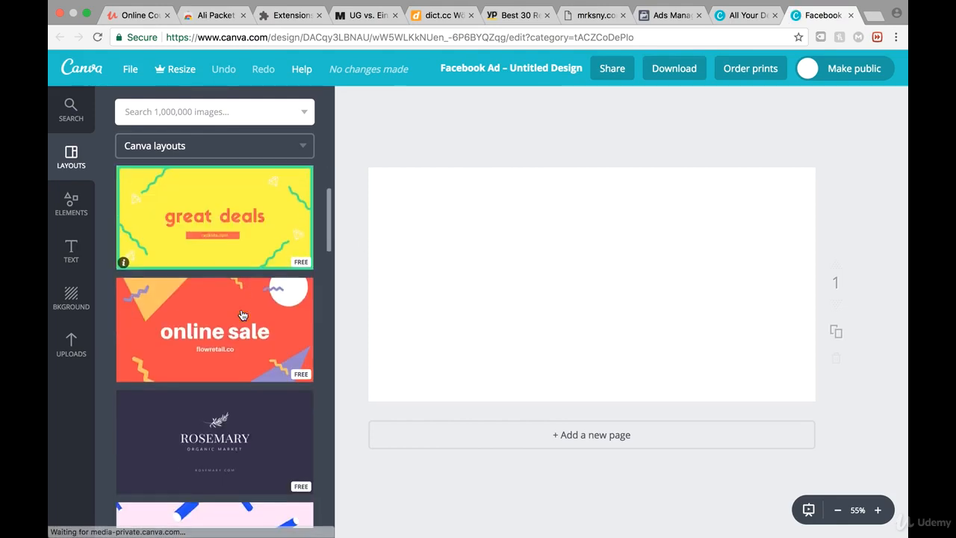
scroll(224, 336, "down", 10)
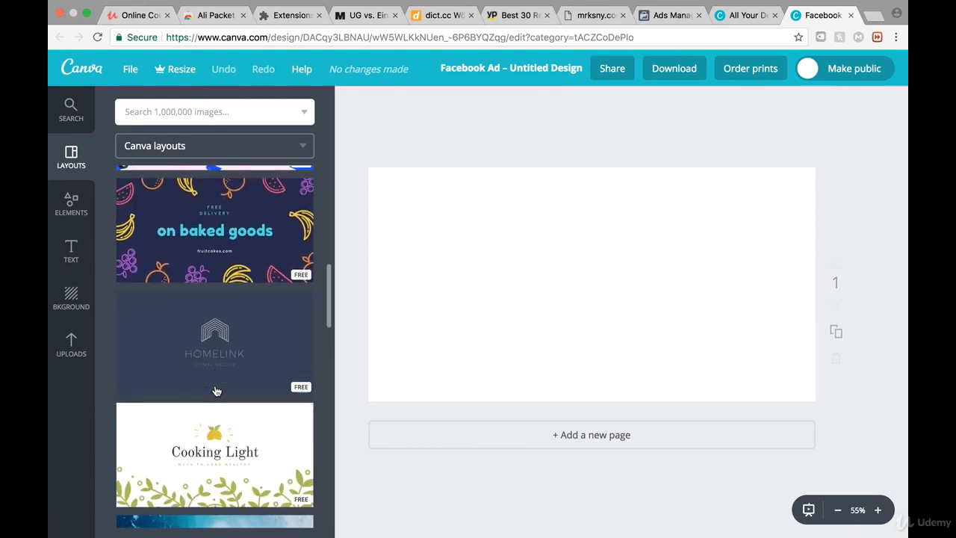
scroll(262, 347, "down", 8)
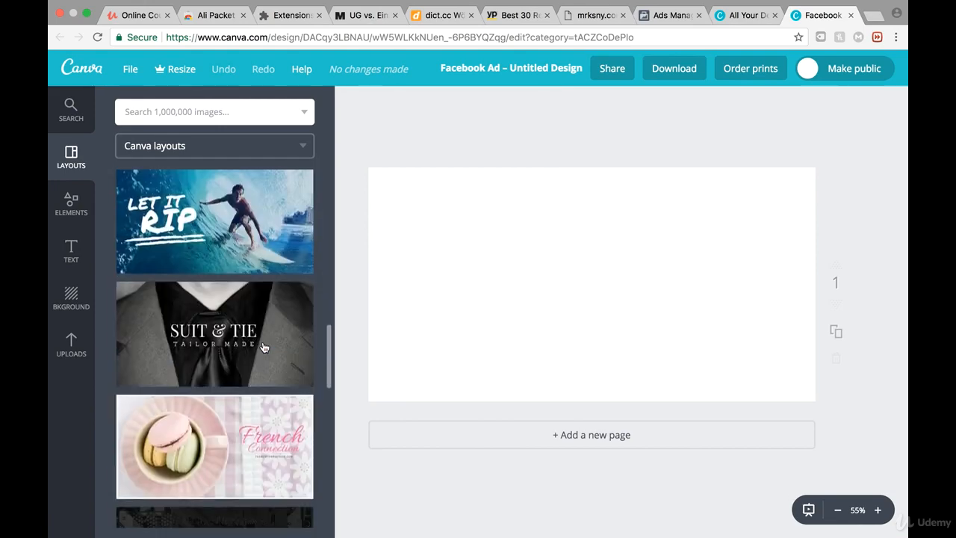
scroll(263, 347, "down", 10)
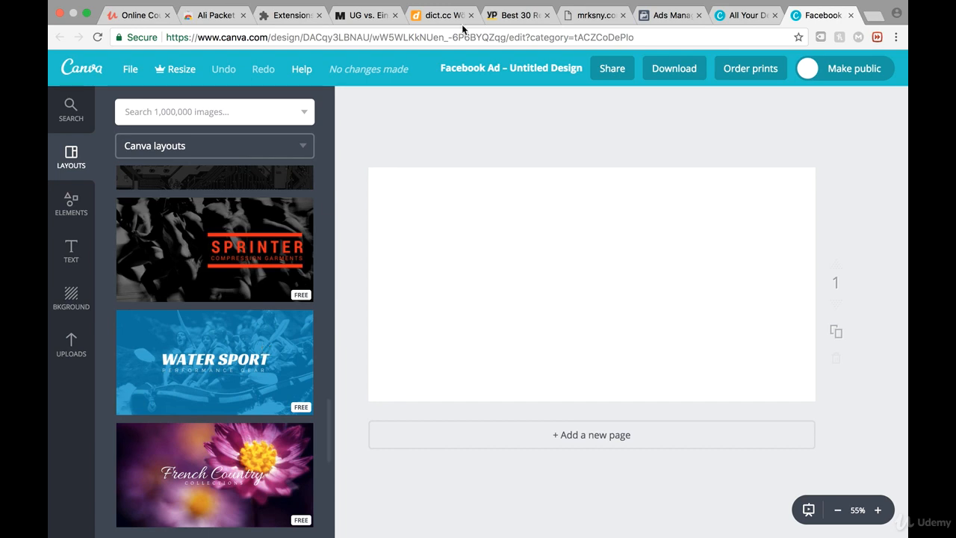
left_click(656, 15)
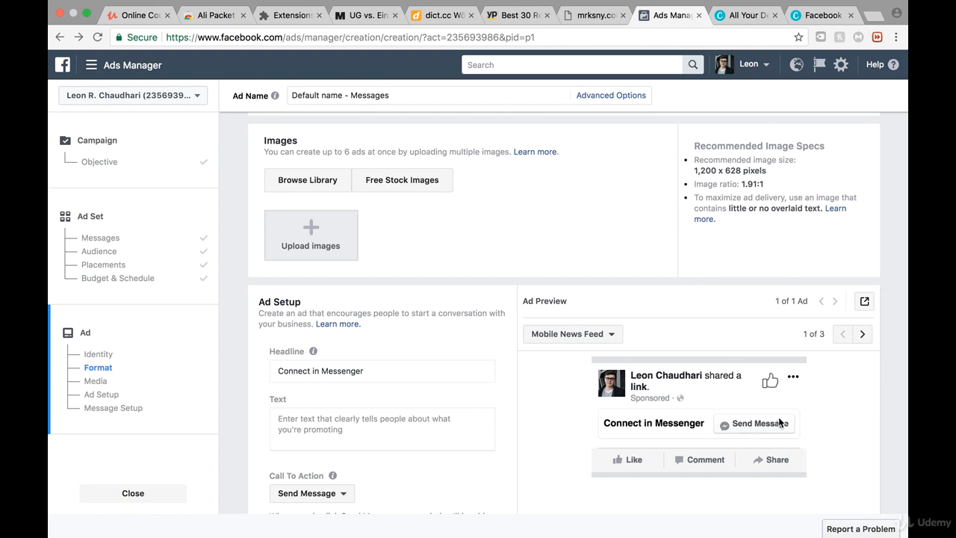
left_click(825, 15)
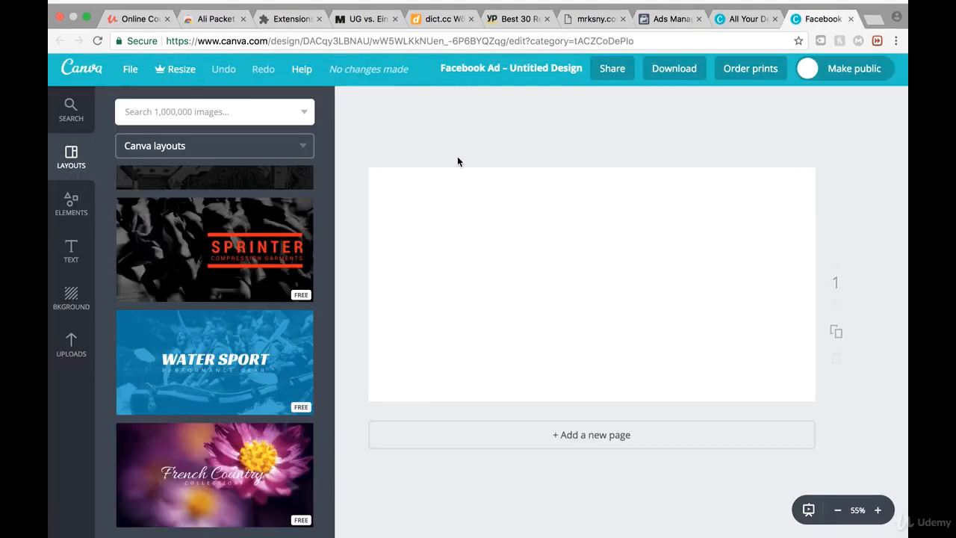
scroll(249, 310, "down", 10)
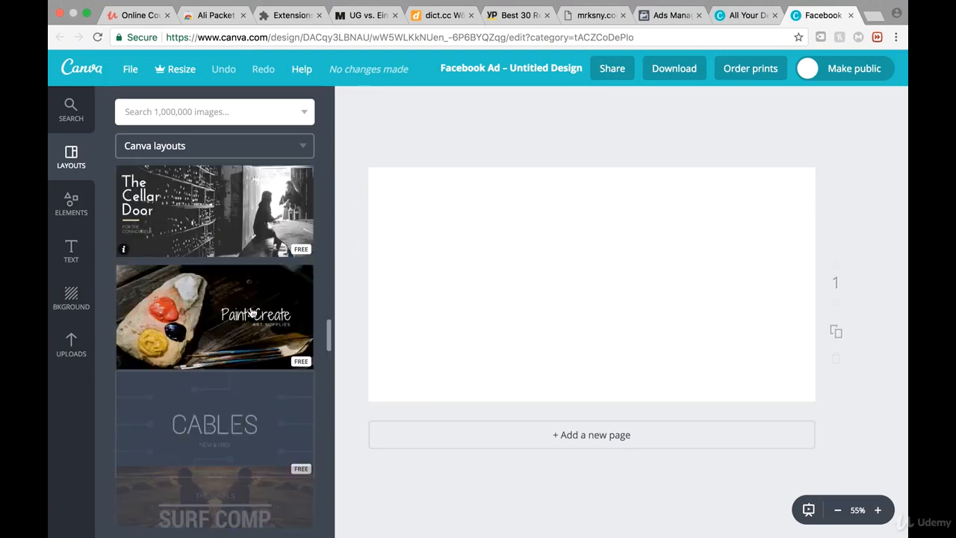
scroll(252, 312, "down", 8)
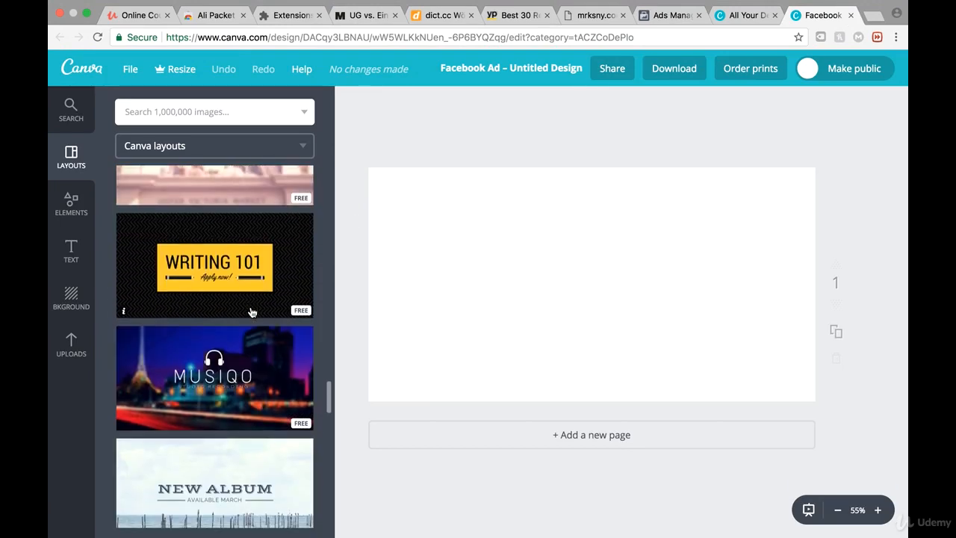
scroll(246, 269, "down", 10)
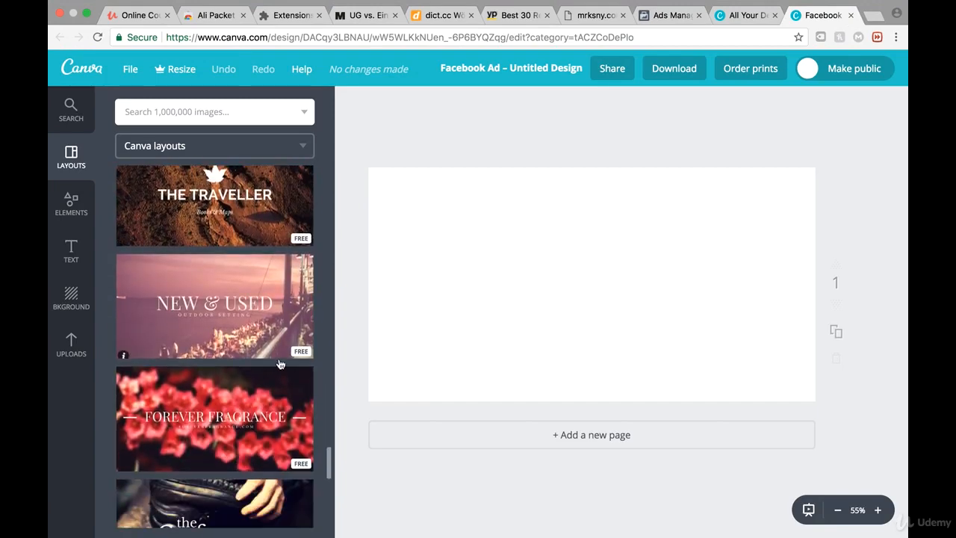
scroll(254, 323, "down", 8)
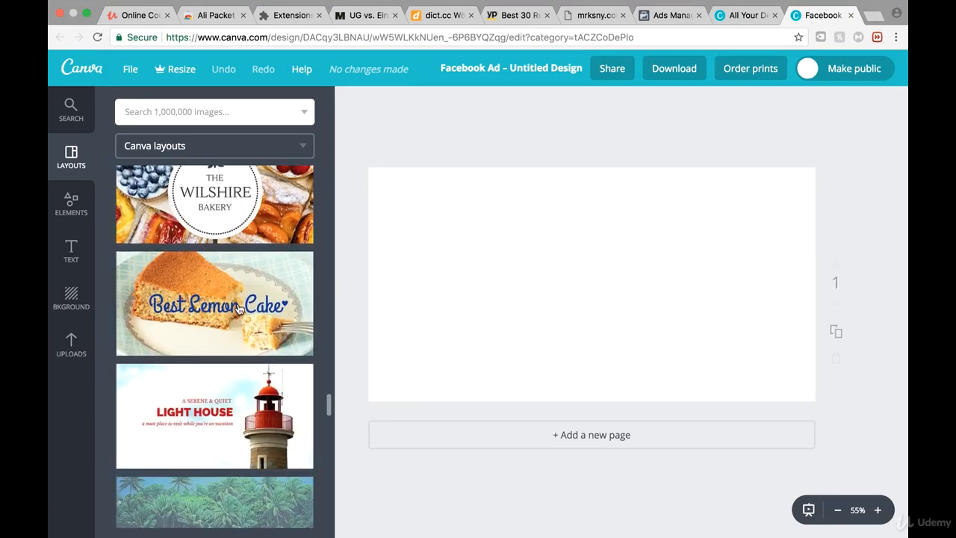
Look through the uploaded images and fill the blank ad's background with the medium grey of the default palette
left_click(73, 343)
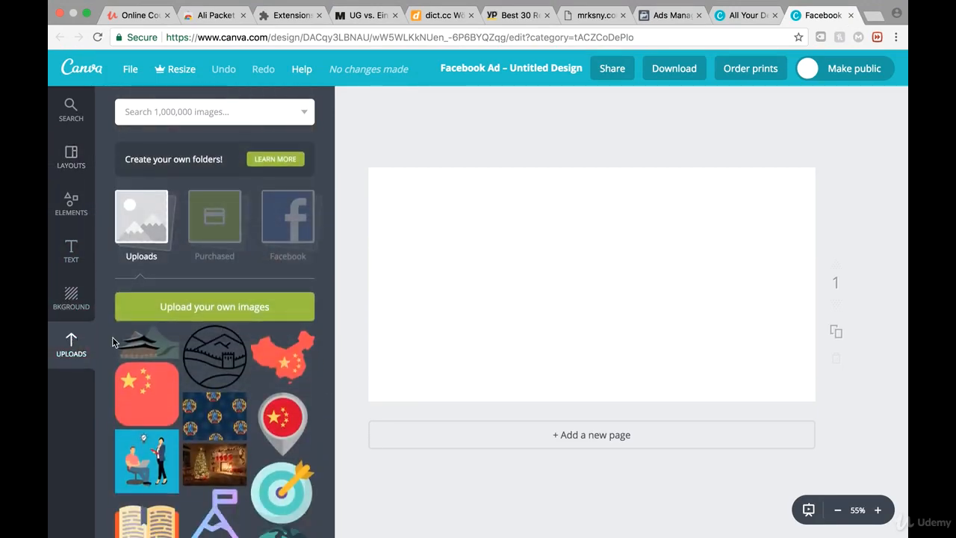
scroll(157, 373, "down", 5)
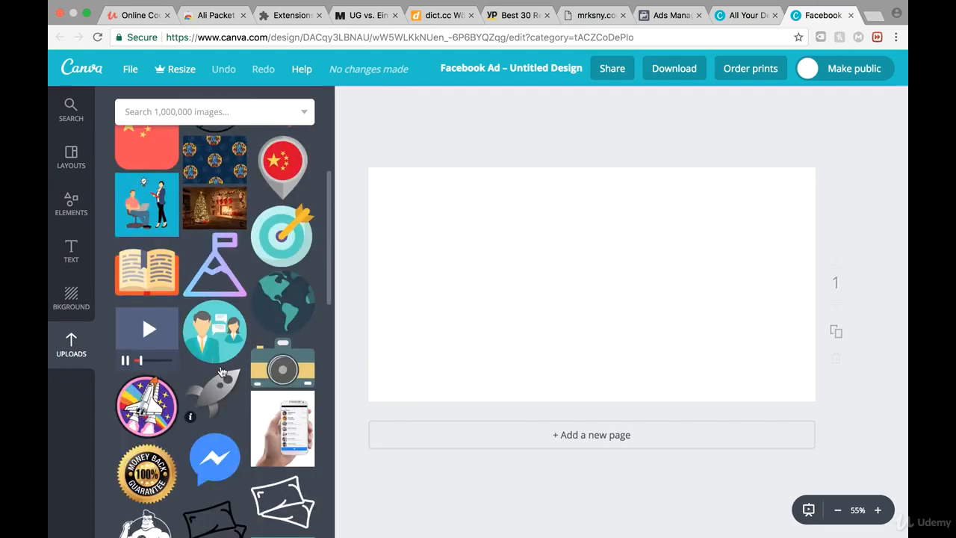
scroll(221, 382, "down", 5)
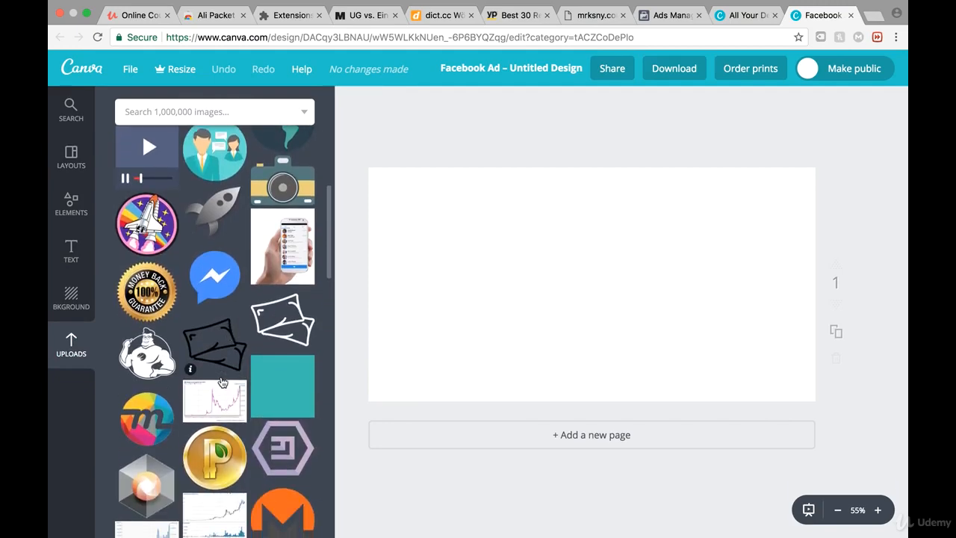
left_click(71, 300)
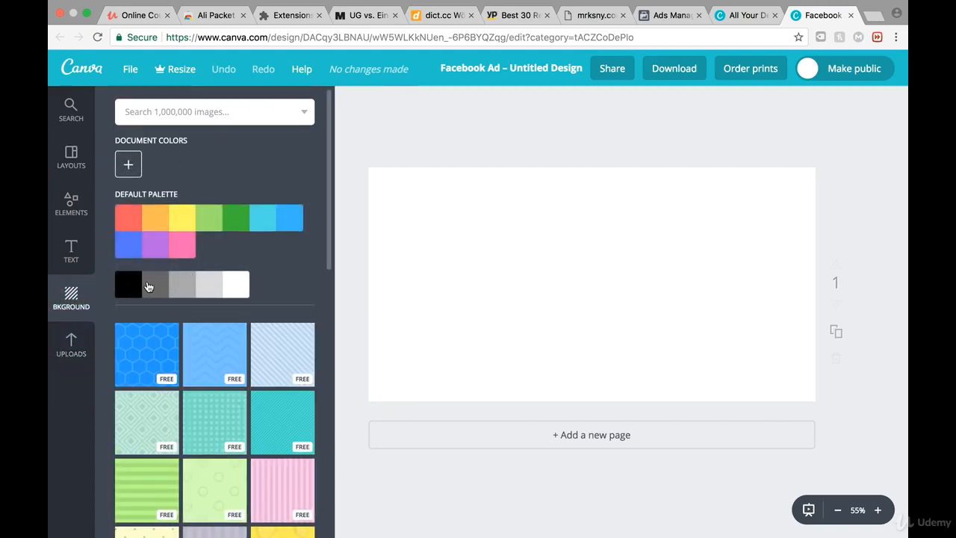
left_click(155, 284)
left_click(175, 288)
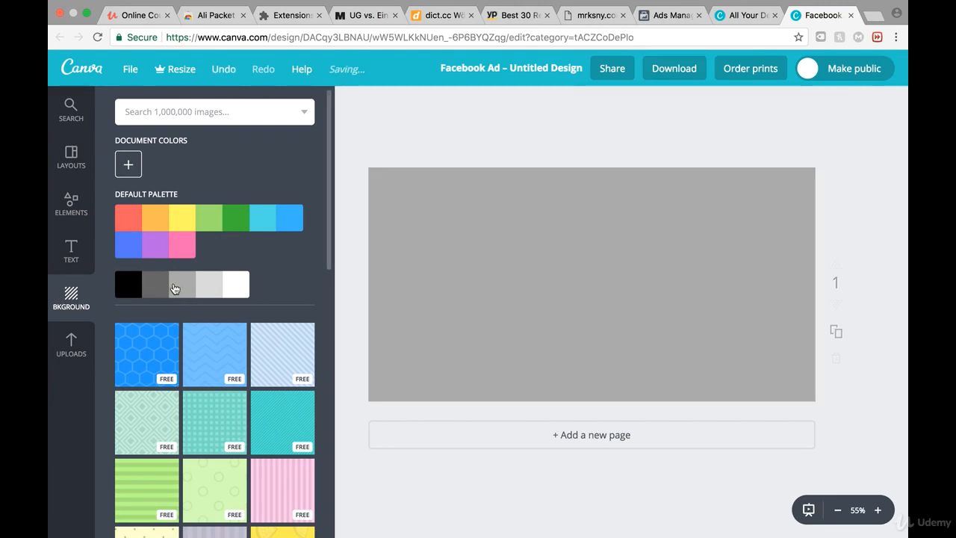
Place the uploaded portrait of the man with glasses on the ad's left side, enlarge it to about 733 × 733, and shift it slightly down
left_click(82, 349)
scroll(228, 403, "down", 5)
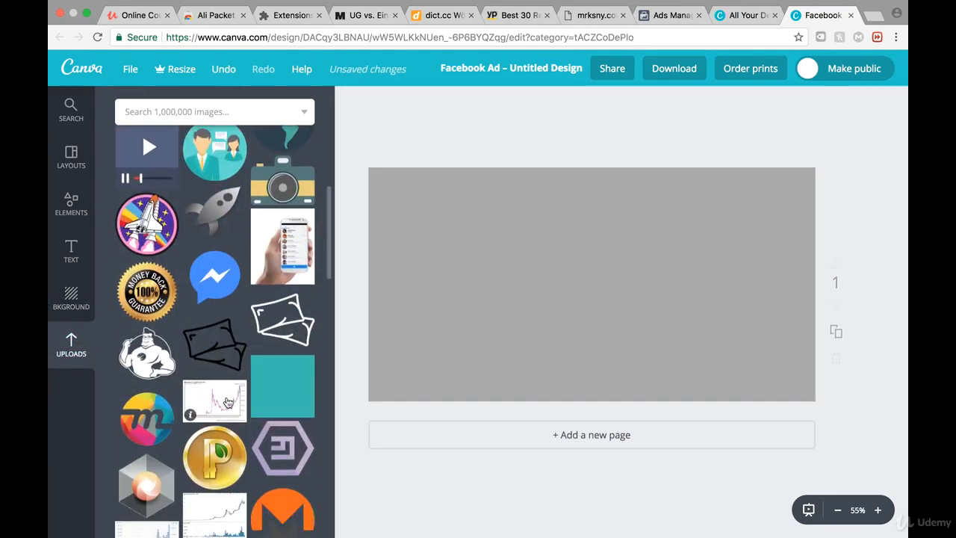
scroll(227, 403, "down", 4)
left_click_drag(281, 262, 451, 293)
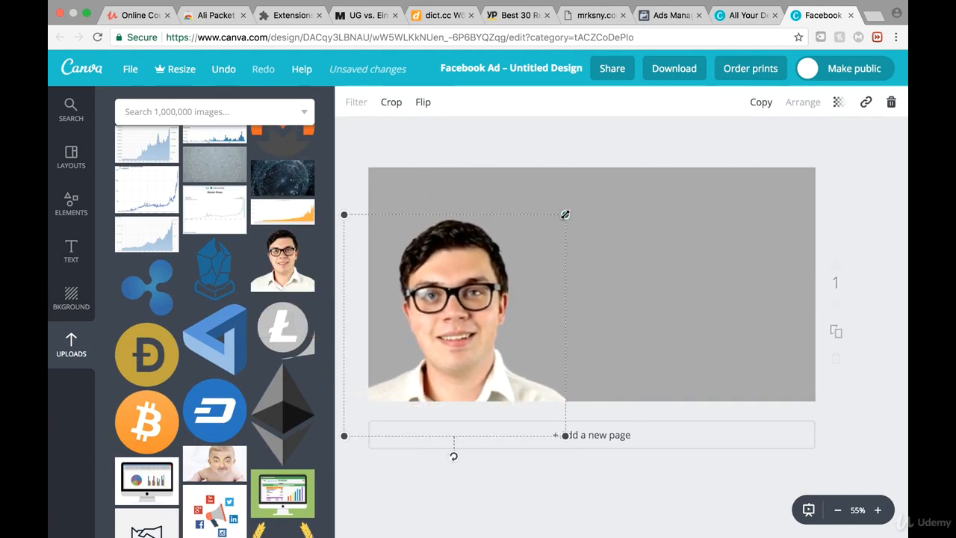
left_click_drag(557, 218, 622, 181)
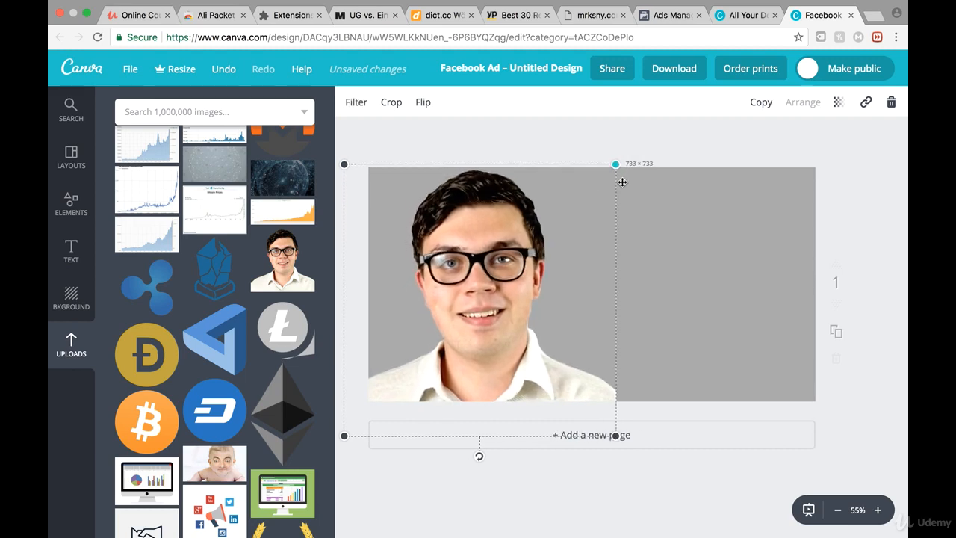
left_click_drag(498, 293, 498, 304)
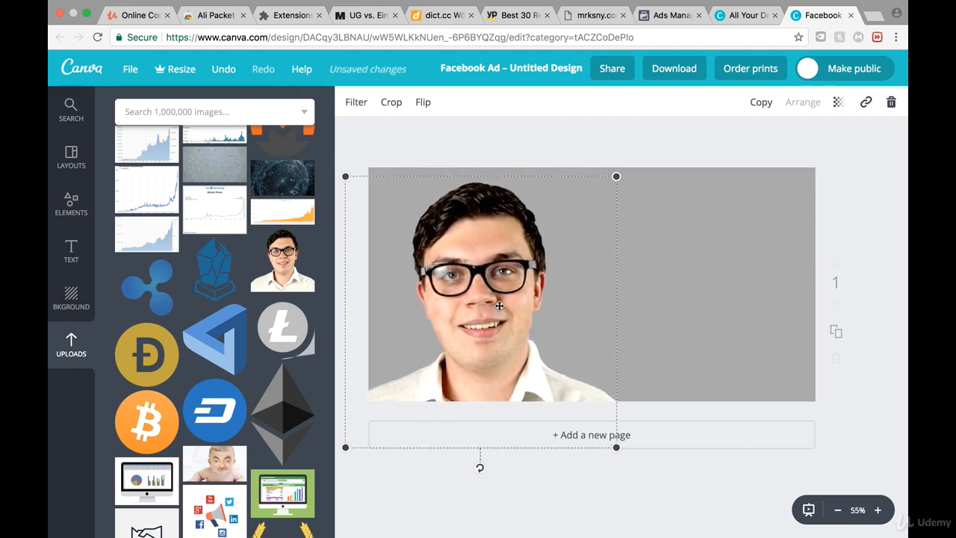
left_click(852, 195)
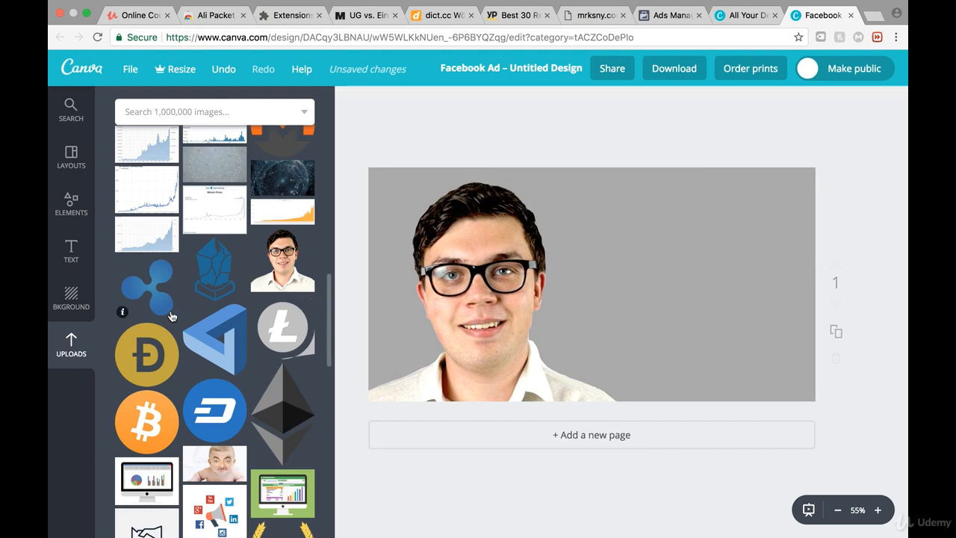
Try the yellow fruit-slice pattern as the ad background, and replace it with the purple pattern of circles and crossing lines
left_click(392, 190)
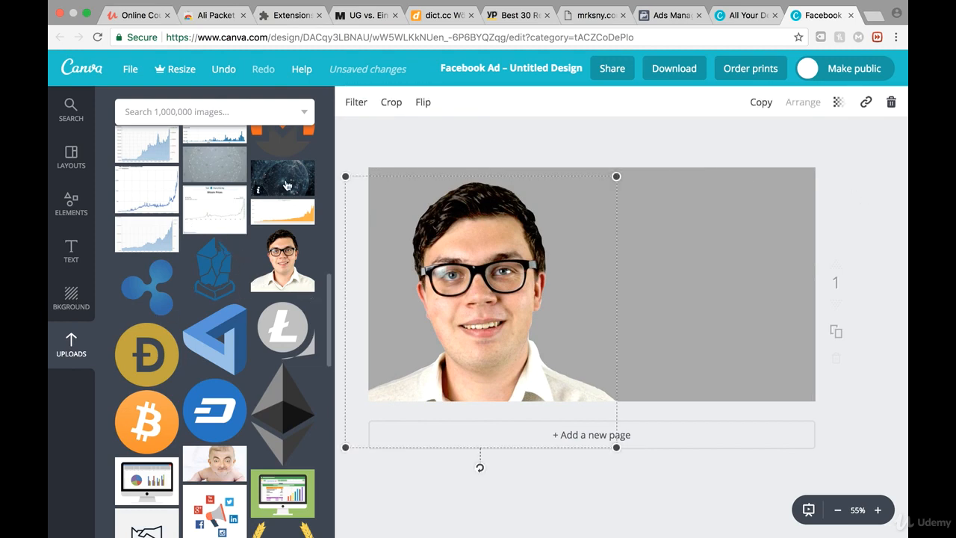
left_click(734, 214)
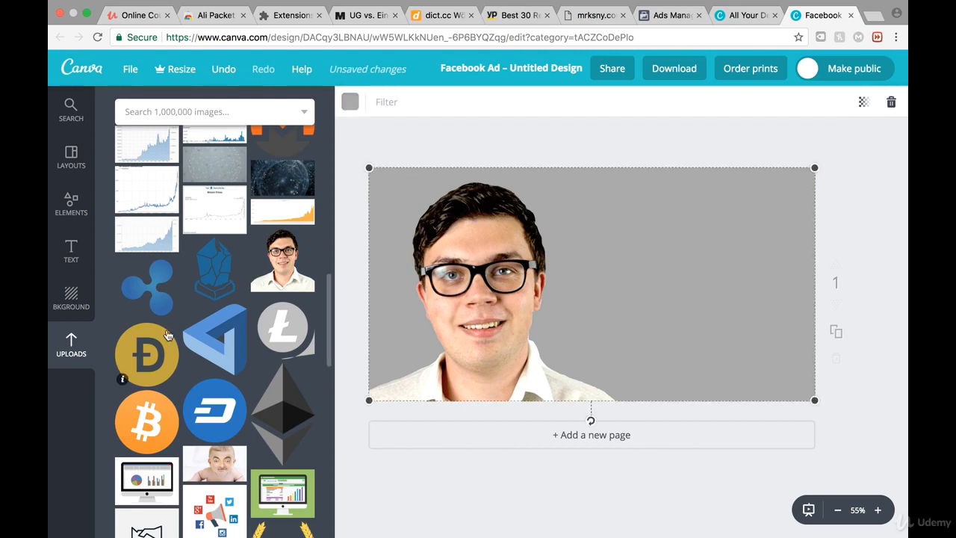
left_click(64, 301)
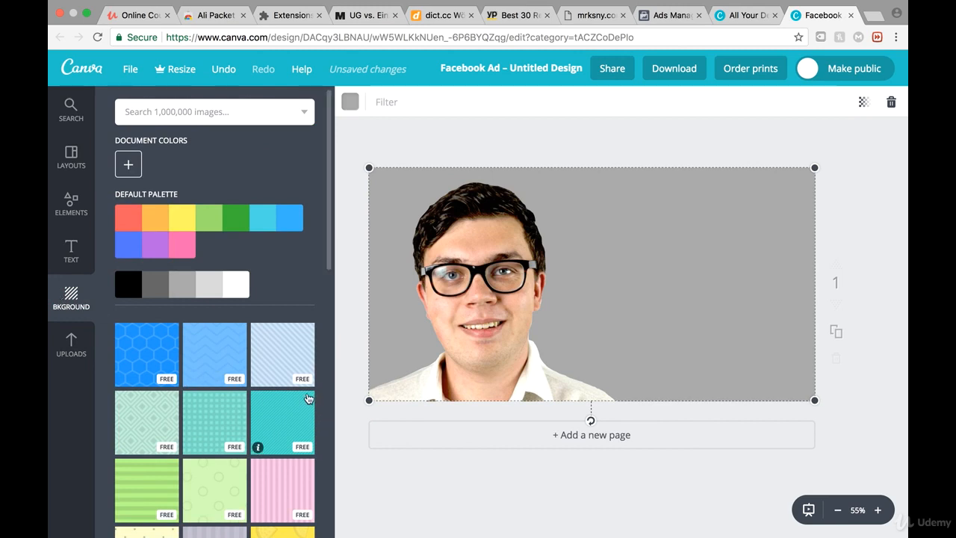
scroll(267, 351, "down", 5)
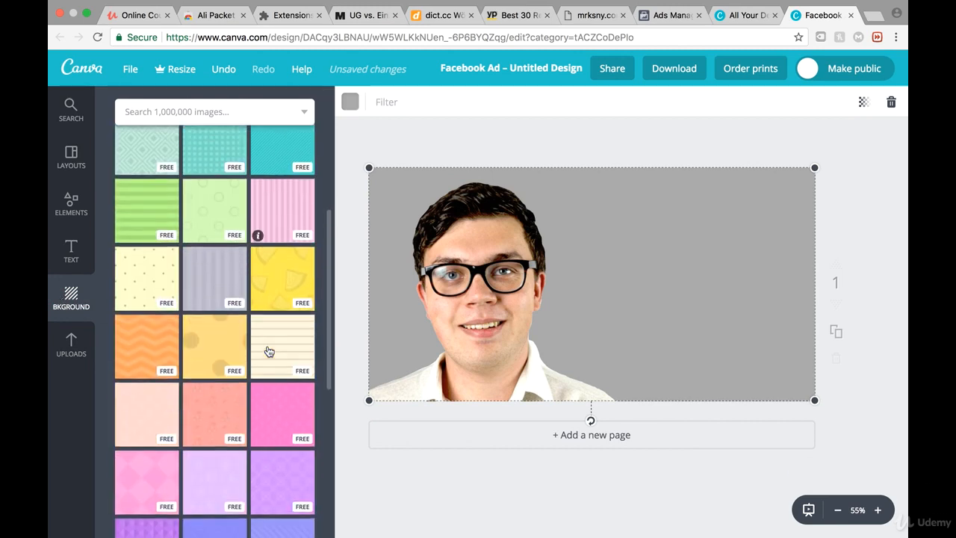
left_click(292, 286)
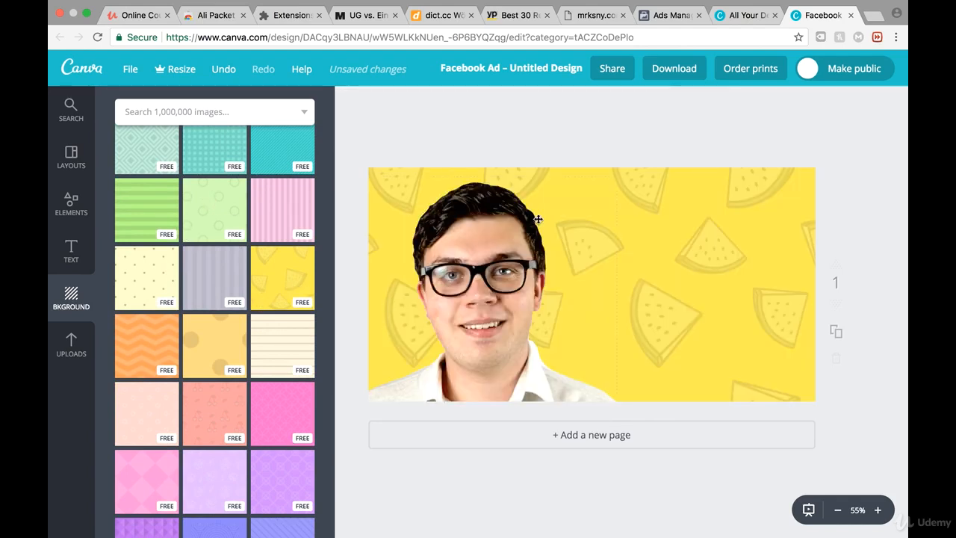
scroll(220, 294, "down", 3)
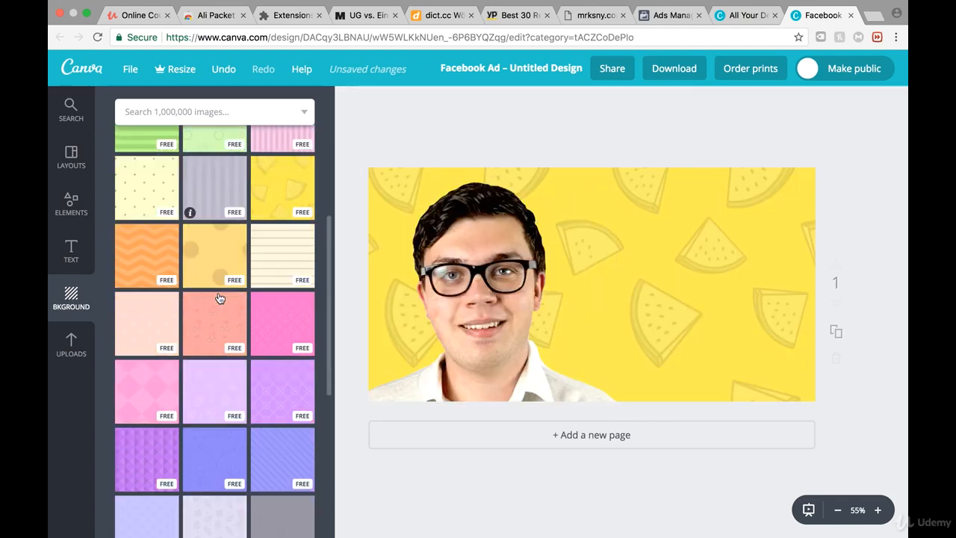
left_click(268, 329)
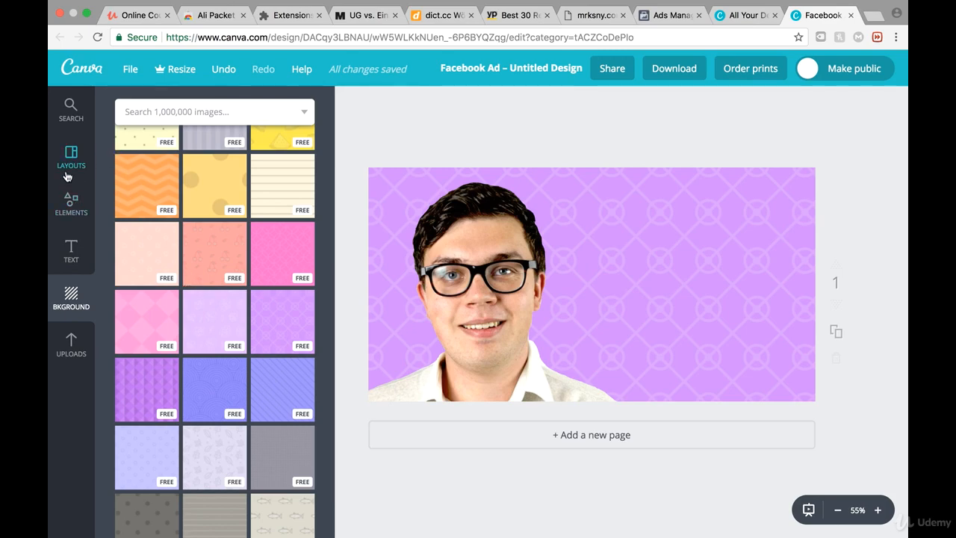
Add a heading to the right of the portrait reading "Need online marketing for your restaurant?"
left_click(72, 254)
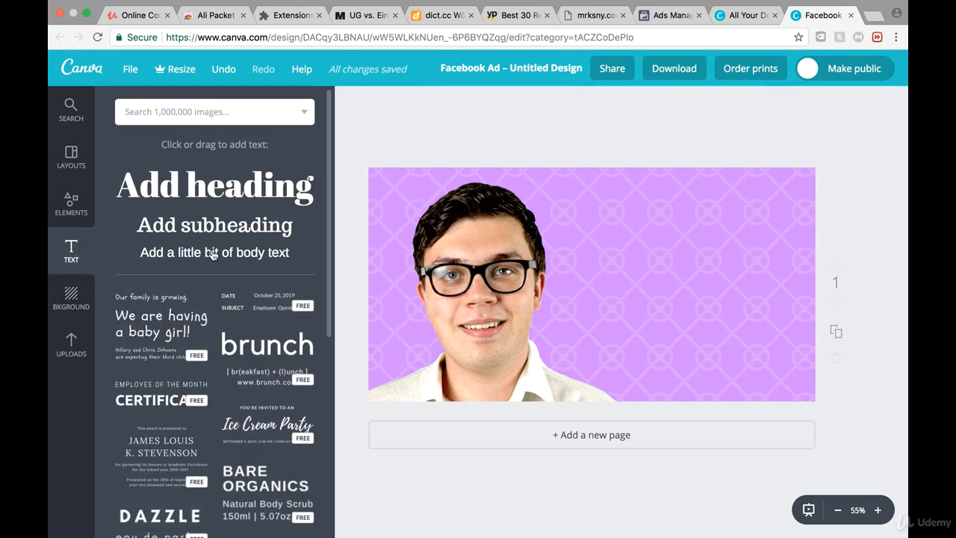
left_click_drag(201, 188, 643, 213)
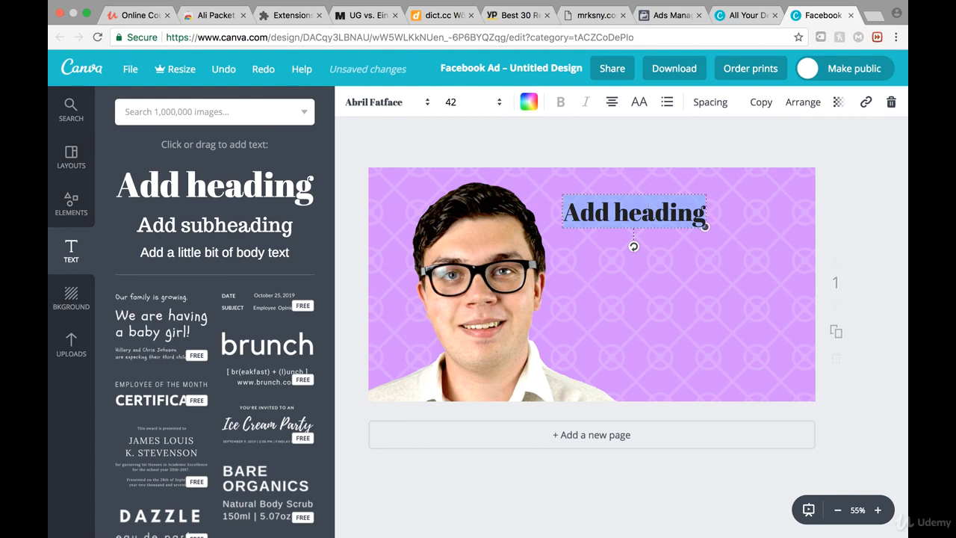
type("Need onlone m")
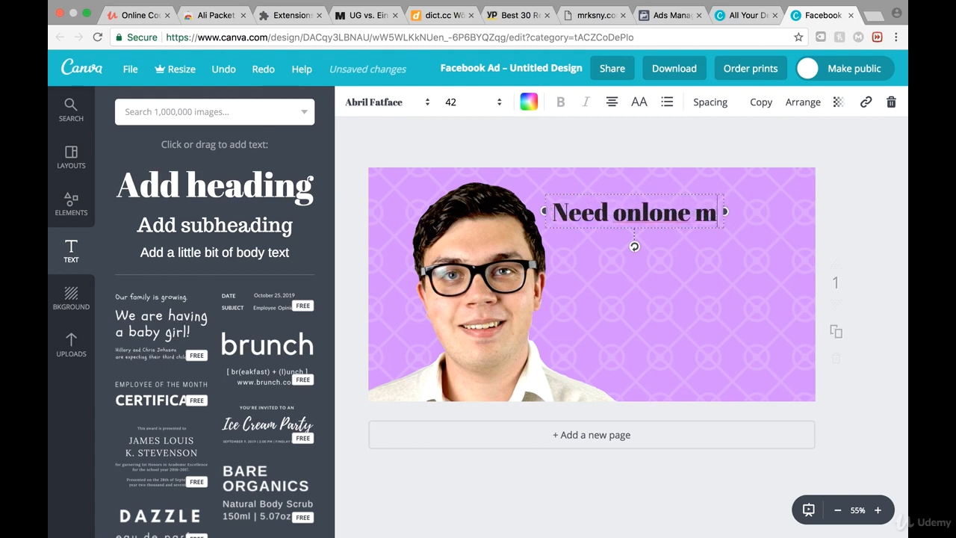
key("BackSpace")
key("BackSpace")
key("BackSpace")
key("BackSpace")
key("BackSpace")
key("BackSpace")
type("li")
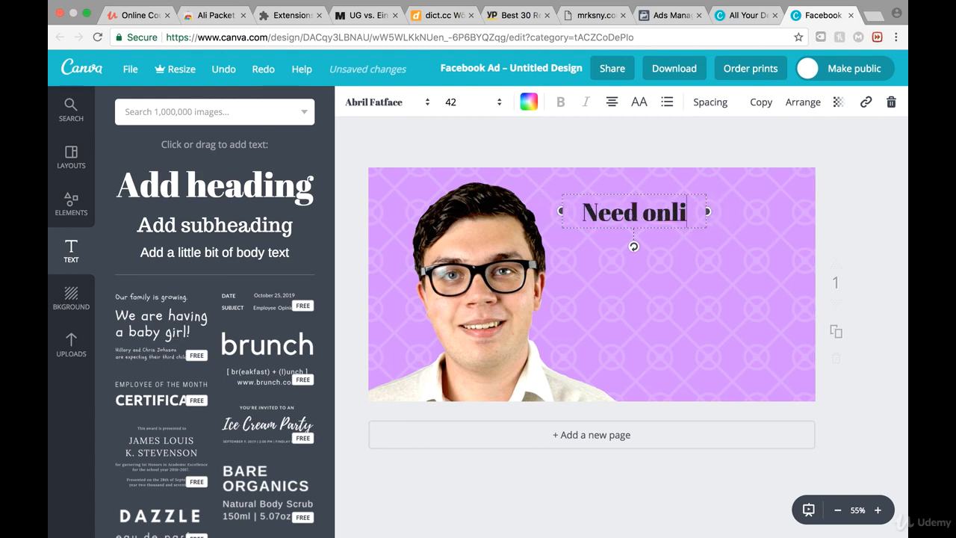
type("ne marketing fo")
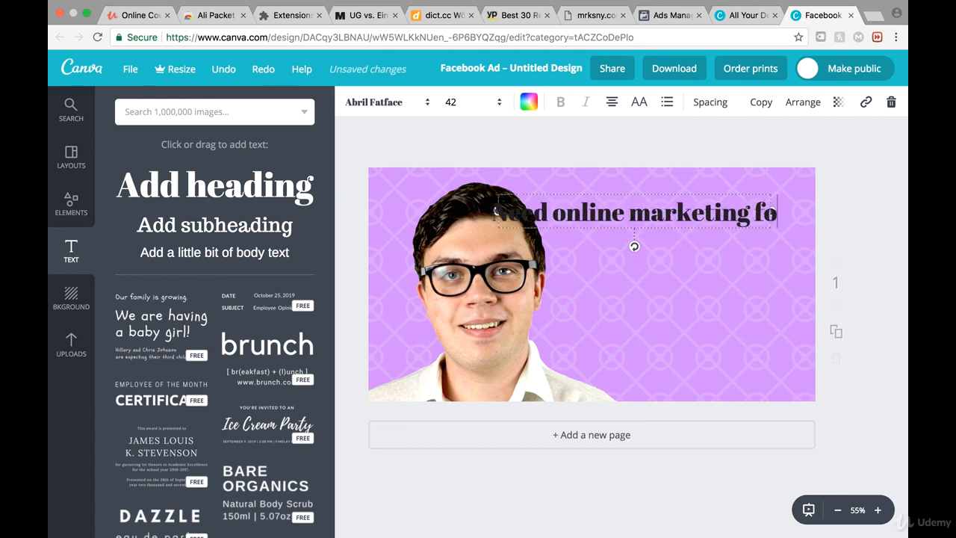
type("r your res")
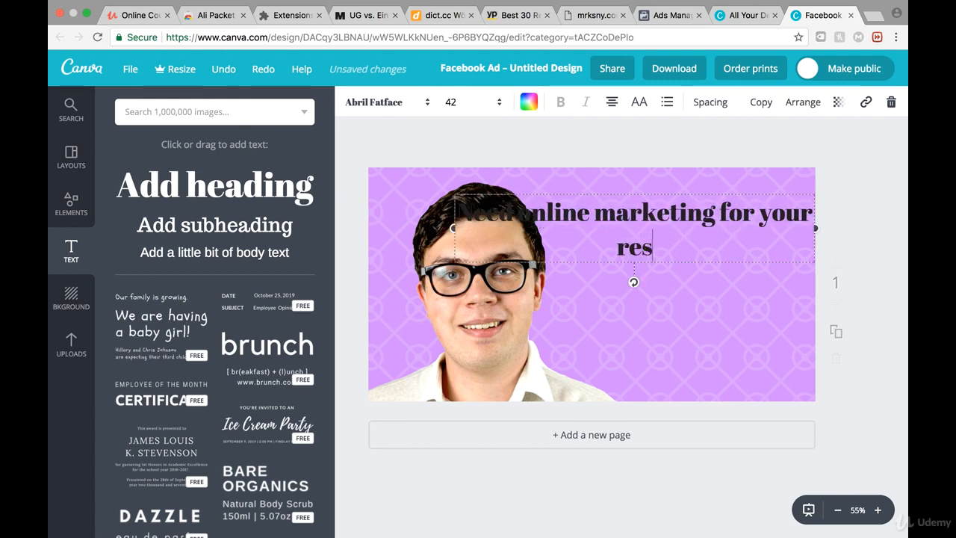
type("taurant ?")
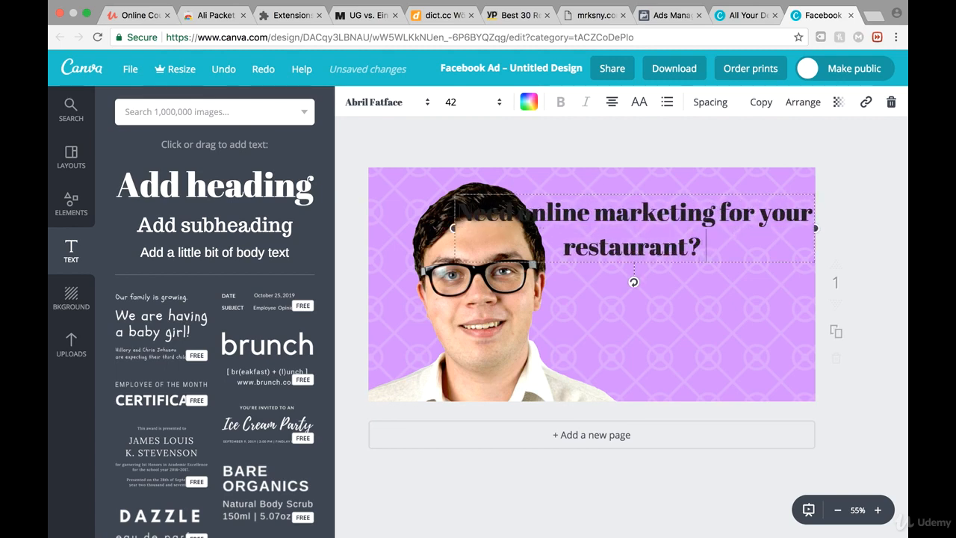
Color the whole heading text white
left_click_drag(711, 247, 461, 198)
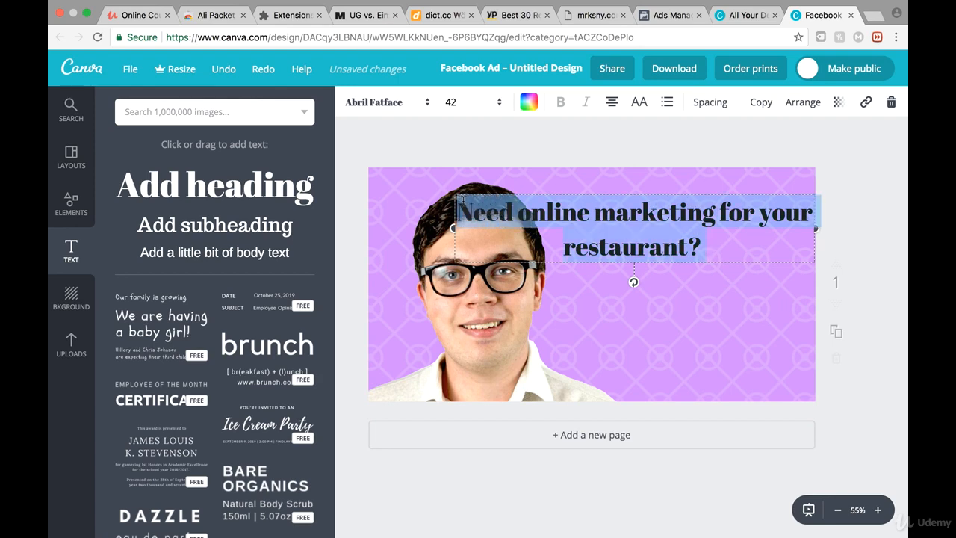
left_click(526, 105)
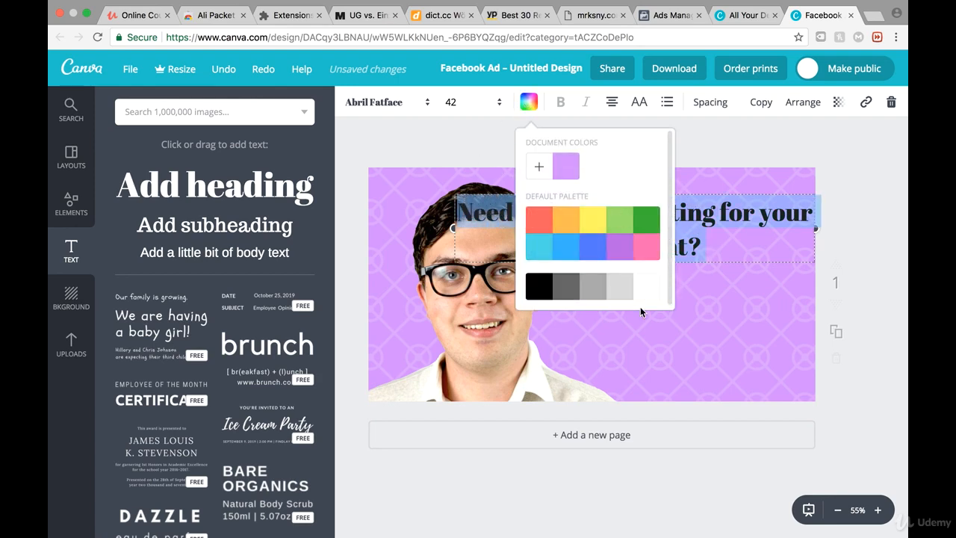
left_click(645, 286)
left_click(727, 279)
left_click(652, 221)
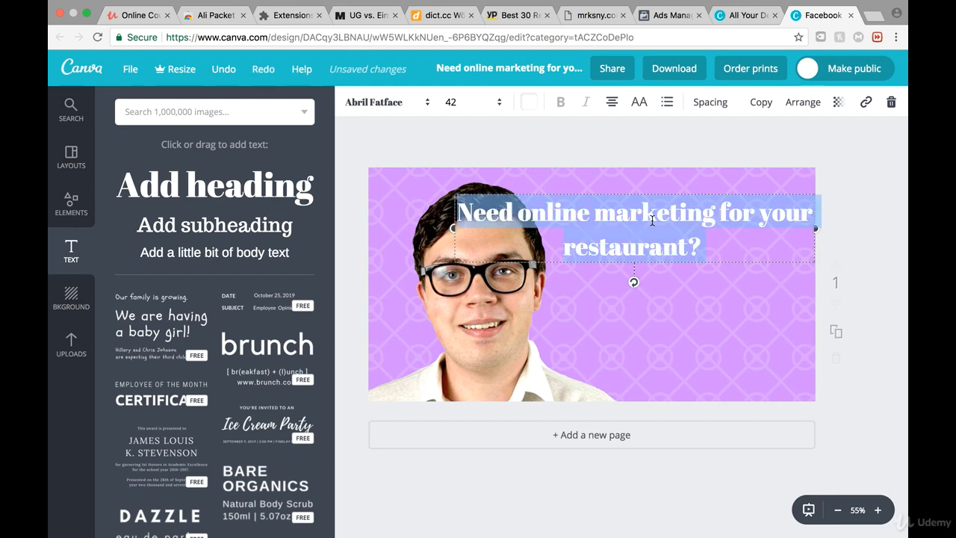
Set the heading's font to Alfa Slab One and narrow and reposition its text box so it fits beside the portrait
left_click(421, 101)
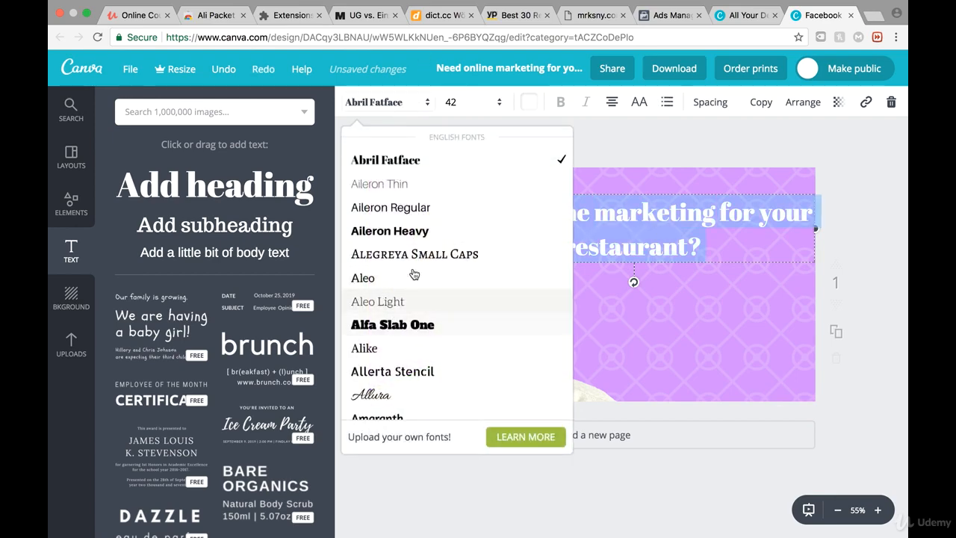
left_click(399, 323)
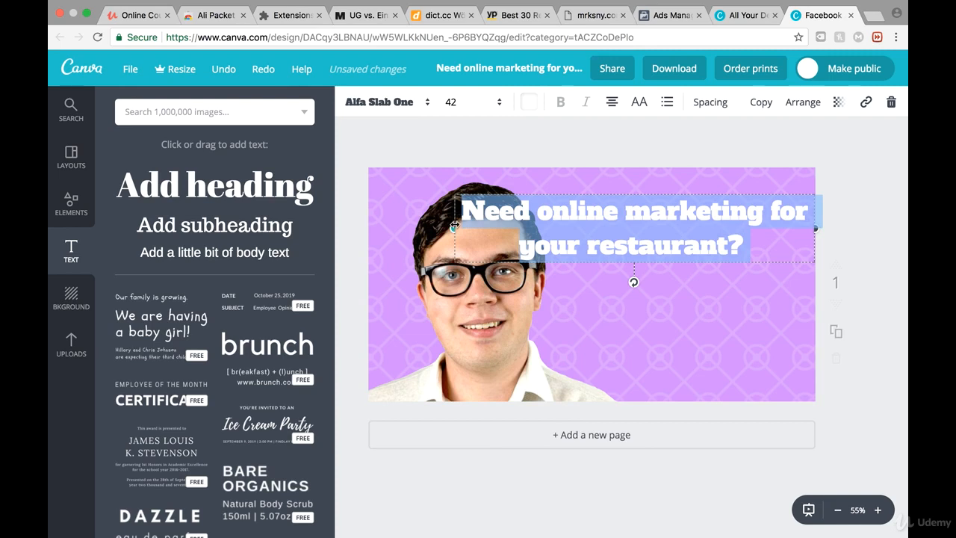
left_click_drag(454, 226, 586, 226)
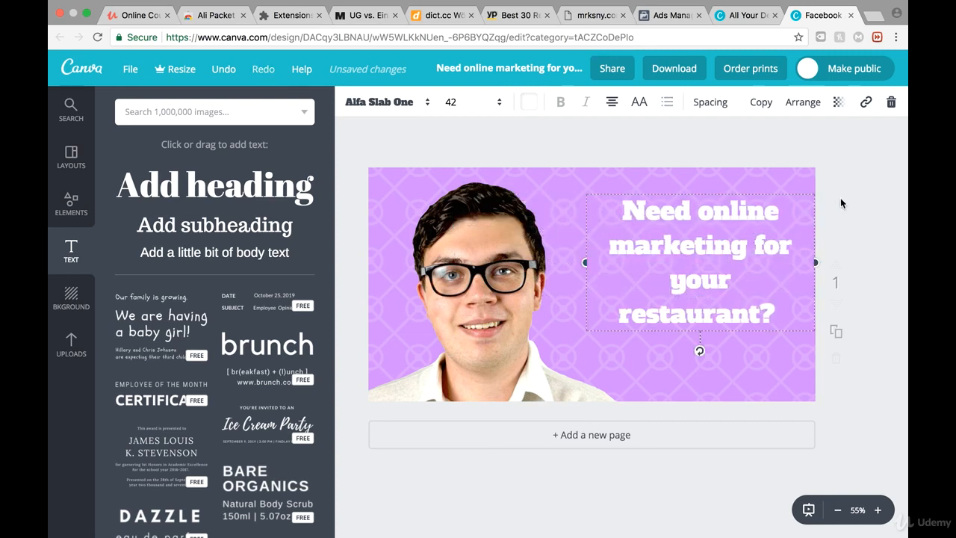
left_click_drag(726, 273, 716, 259)
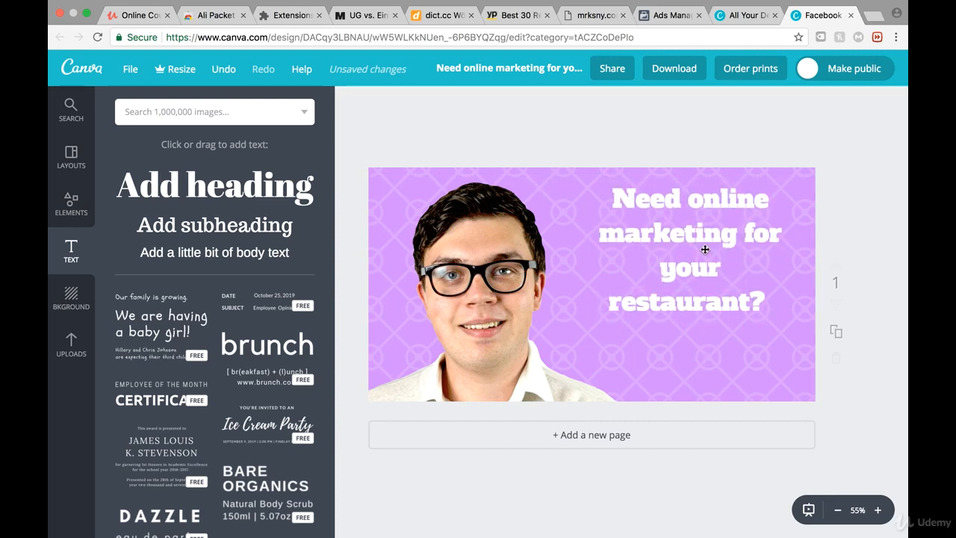
Append "Send us a message!" to the heading, set off from the question by a blank line
left_click(742, 301)
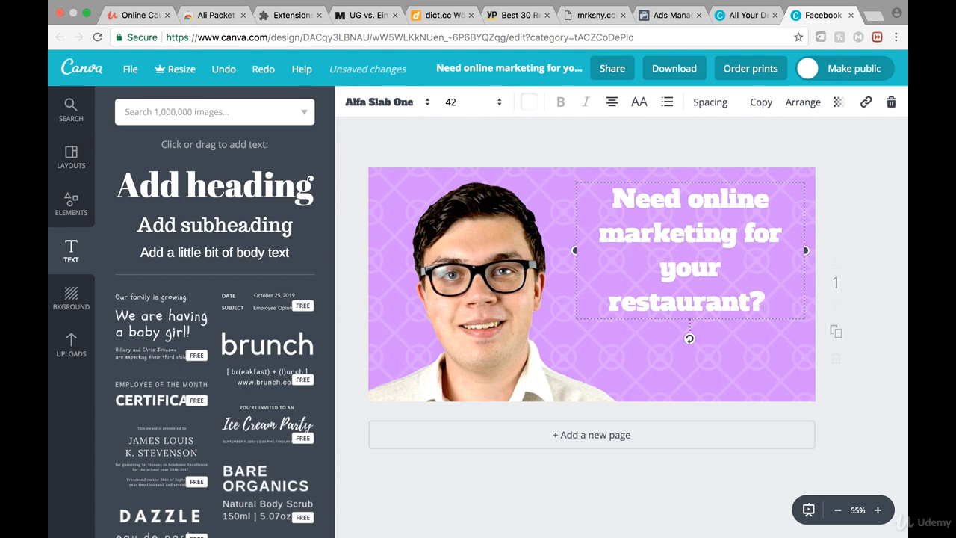
key("BackSpace")
type("Send u")
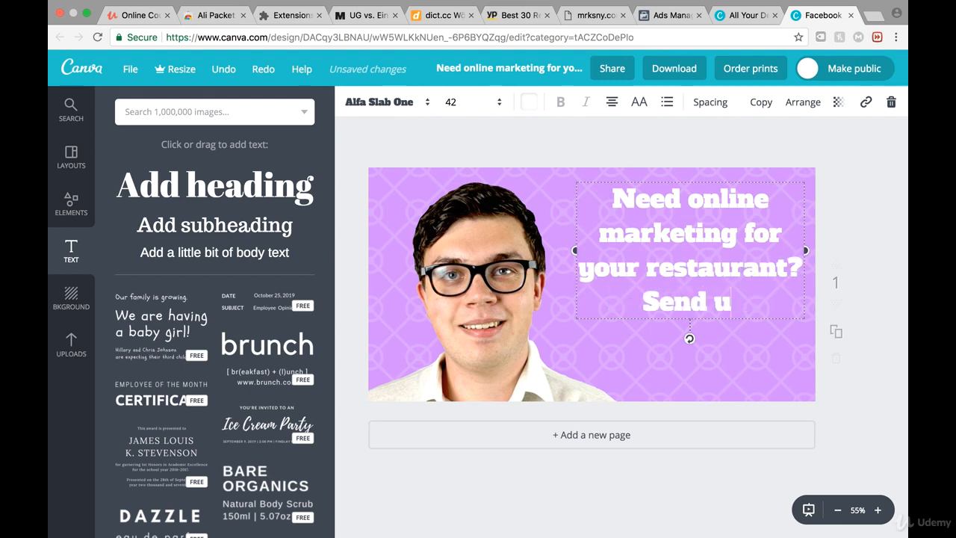
type("s a message")
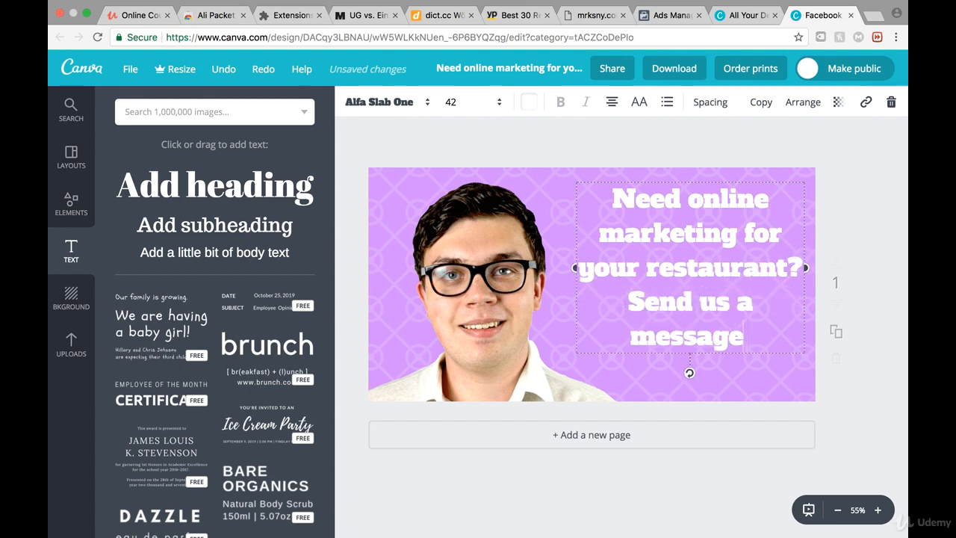
type("!")
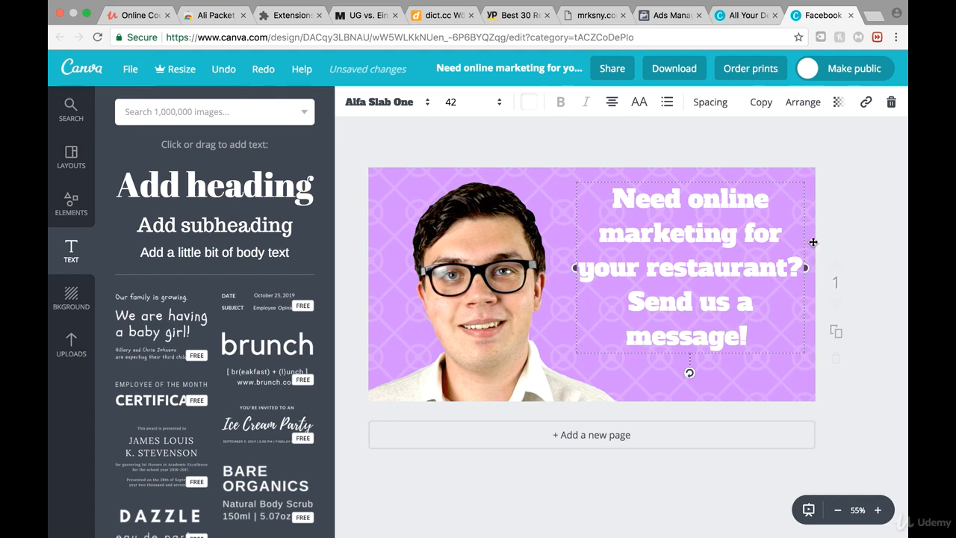
key("Return")
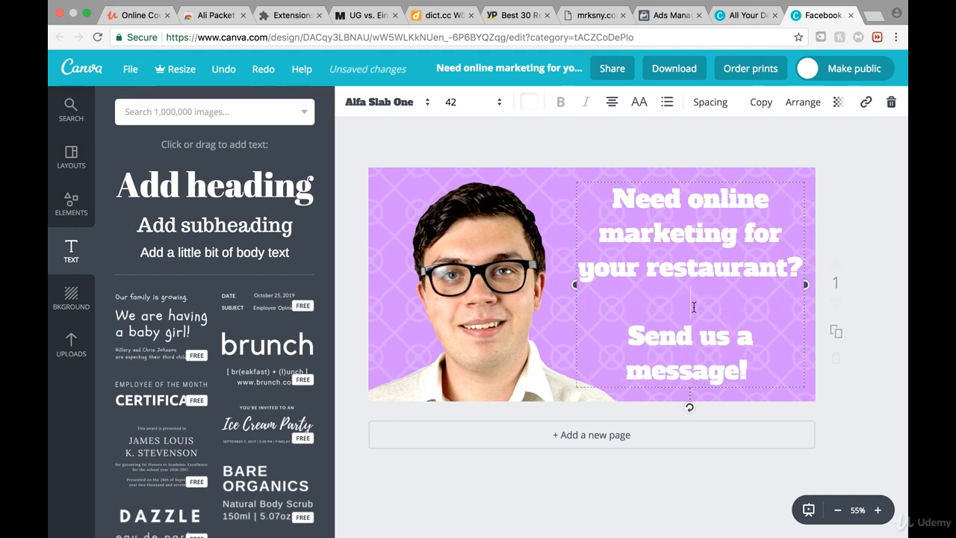
Reduce the heading's font size to 36 and shift the text block slightly down
left_click_drag(643, 244, 537, 142)
left_click(475, 102)
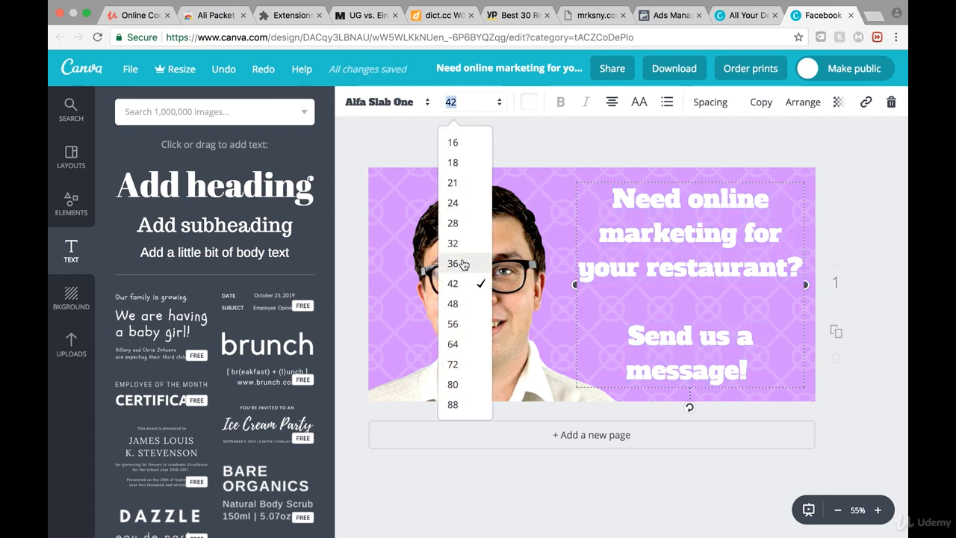
left_click(452, 263)
left_click_drag(695, 241, 688, 258)
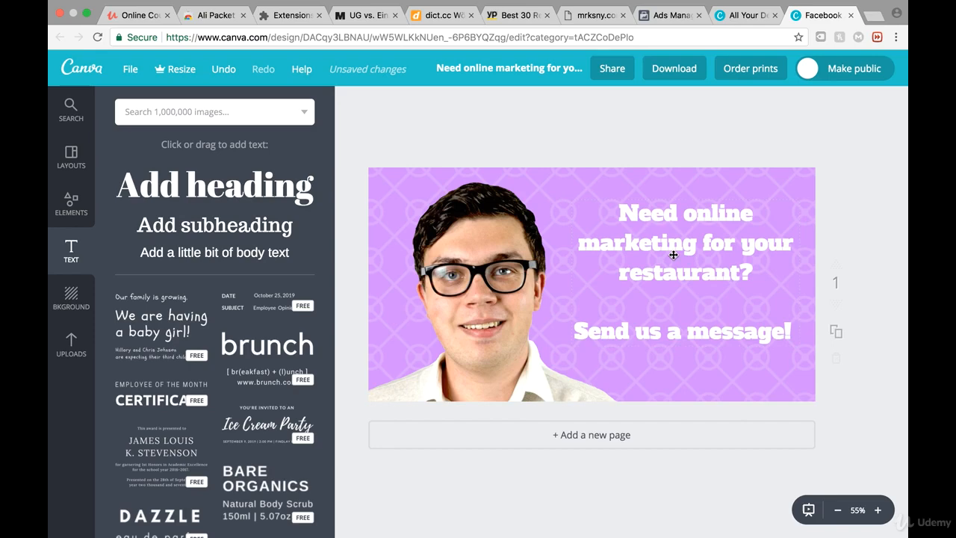
Add the thick teal arrow from the Lines elements to the ad below the "Send us a message!" text
left_click(71, 203)
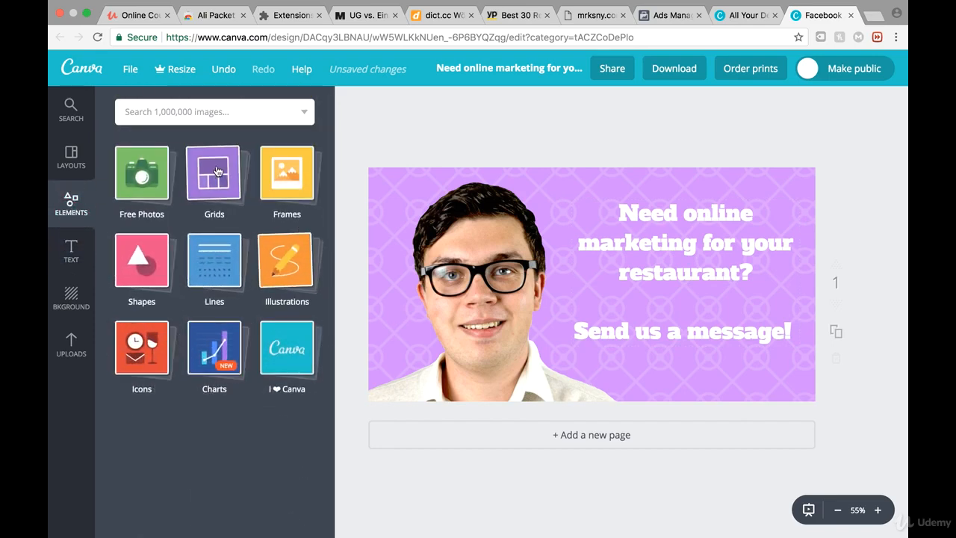
left_click(222, 277)
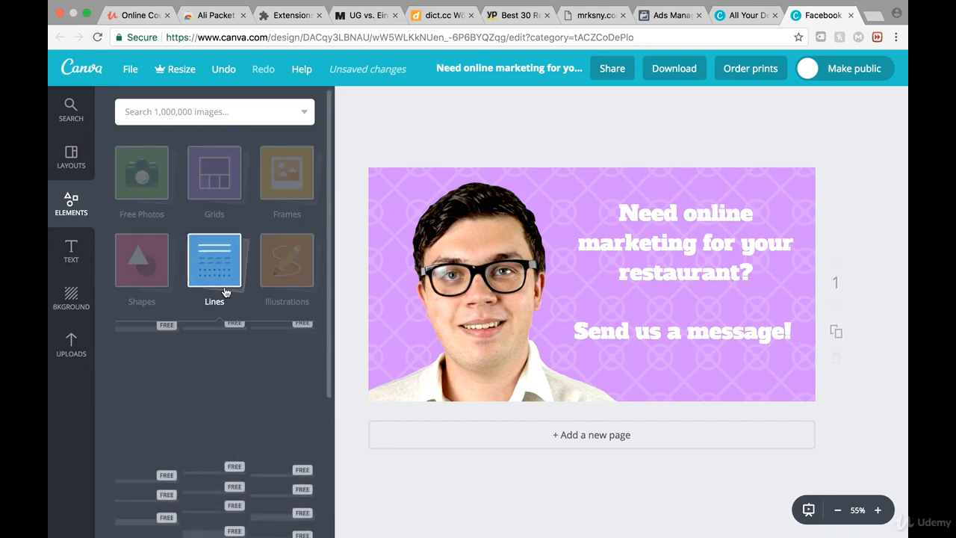
scroll(225, 430, "down", 8)
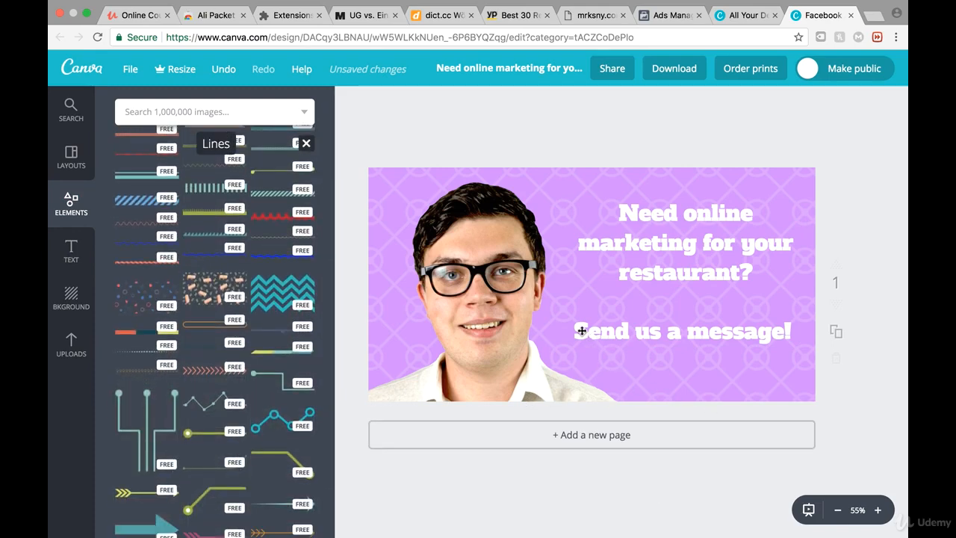
scroll(185, 397, "down", 2)
scroll(172, 418, "down", 1)
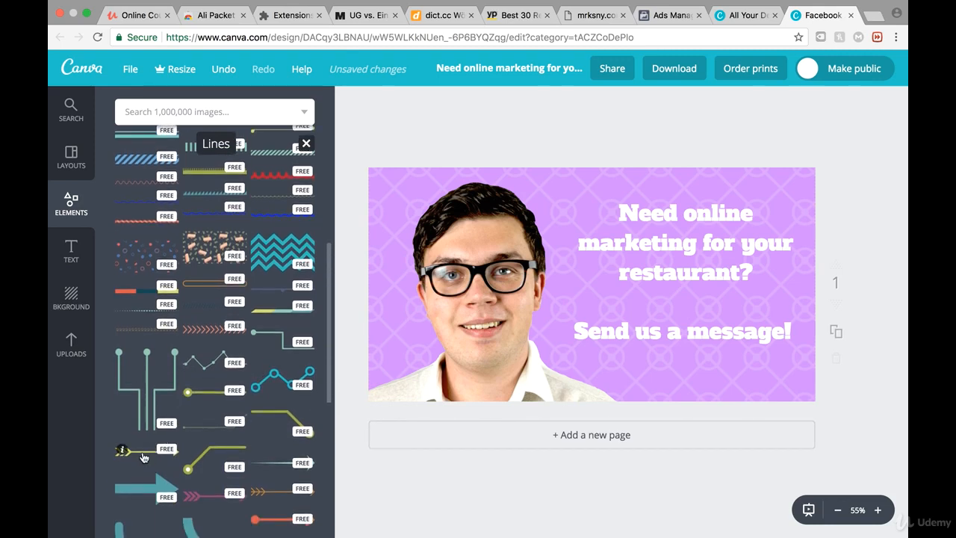
left_click_drag(145, 490, 675, 340)
Shrink the teal arrow and rotate it about 38° so it points toward the ad's lower-right corner
left_click_drag(584, 299, 689, 316)
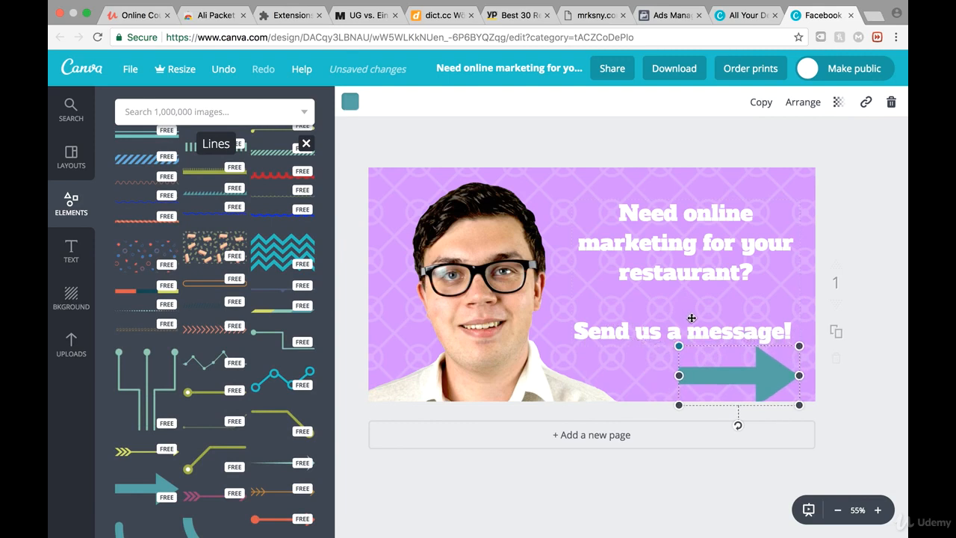
left_click_drag(735, 427, 695, 433)
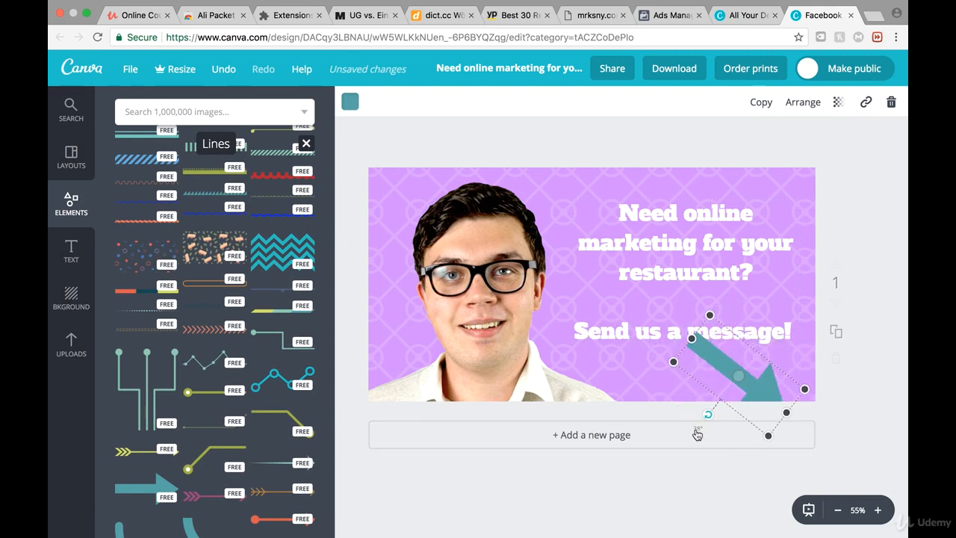
left_click_drag(707, 321, 741, 364)
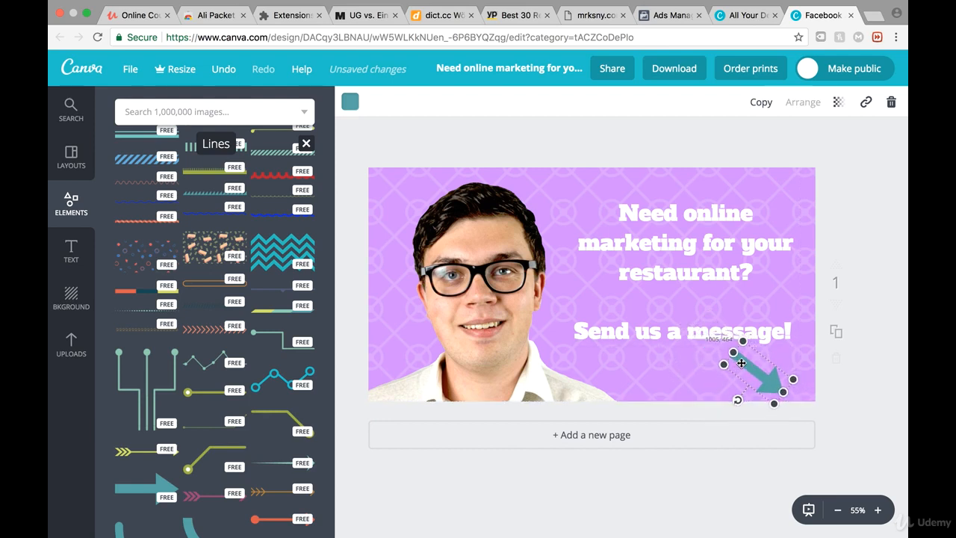
Recolor the ad's patterned background to pink (ff5194) and nudge the teal arrow slightly right and up
left_click(861, 258)
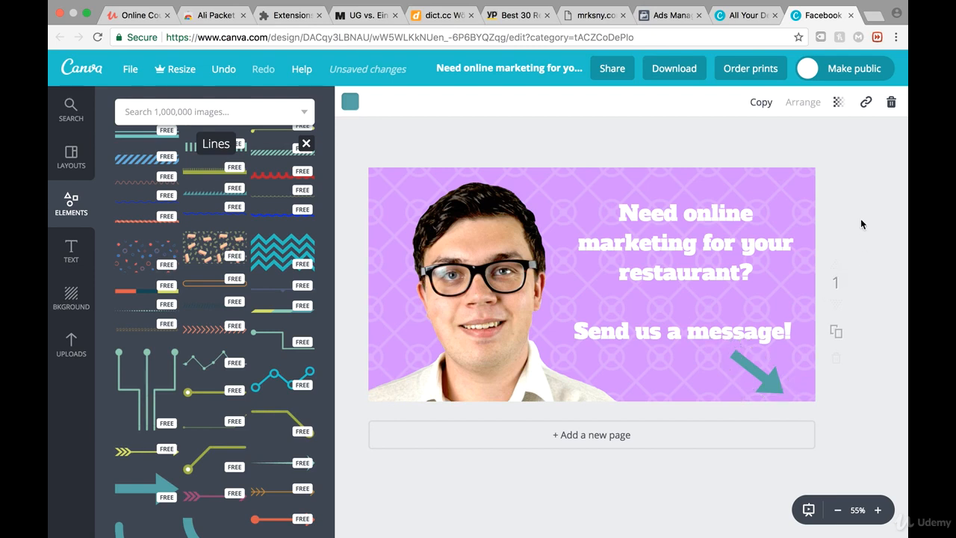
left_click(433, 181)
left_click(772, 176)
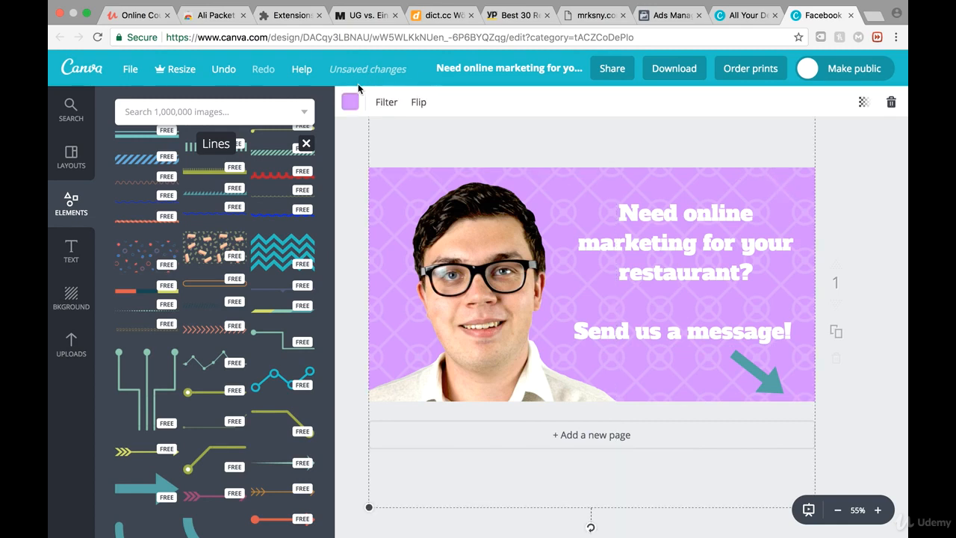
left_click(350, 102)
left_click(361, 168)
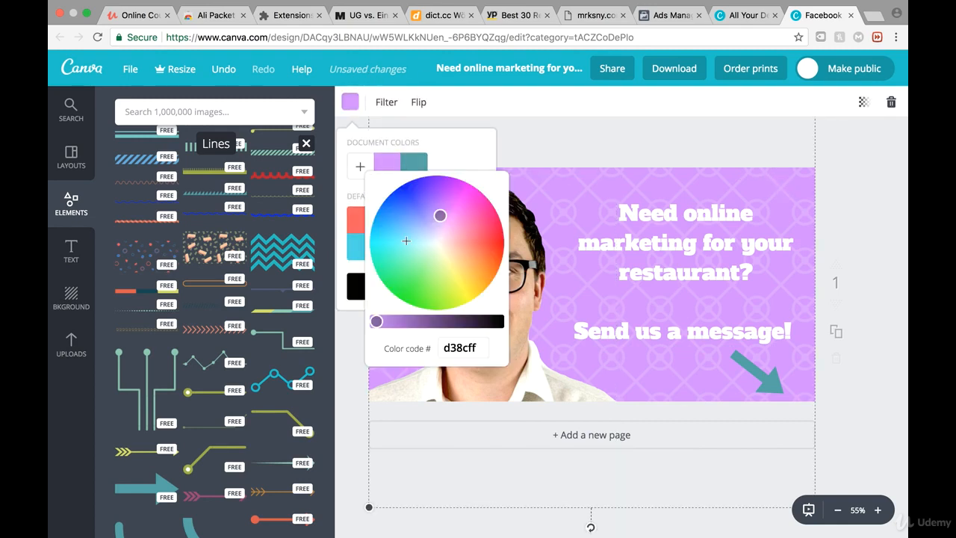
left_click_drag(446, 222, 474, 226)
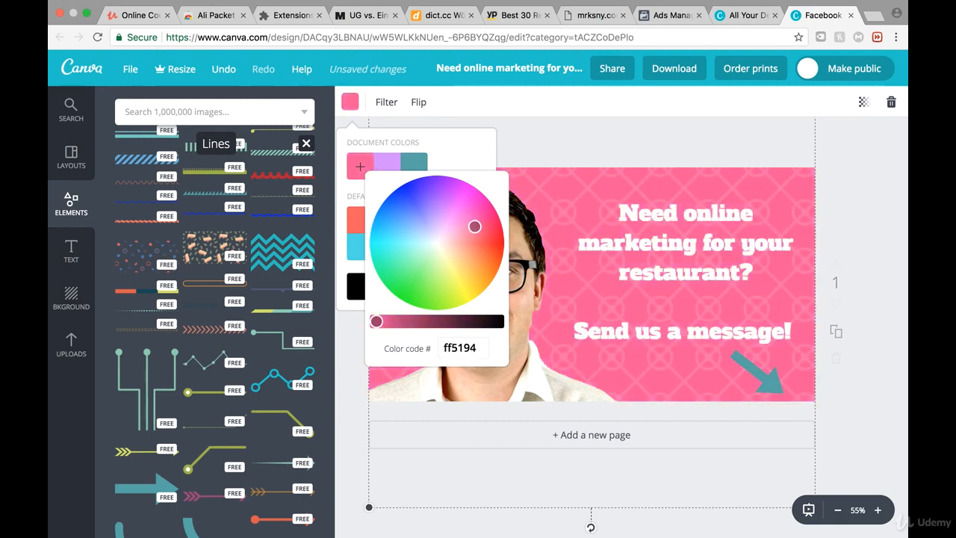
left_click(870, 212)
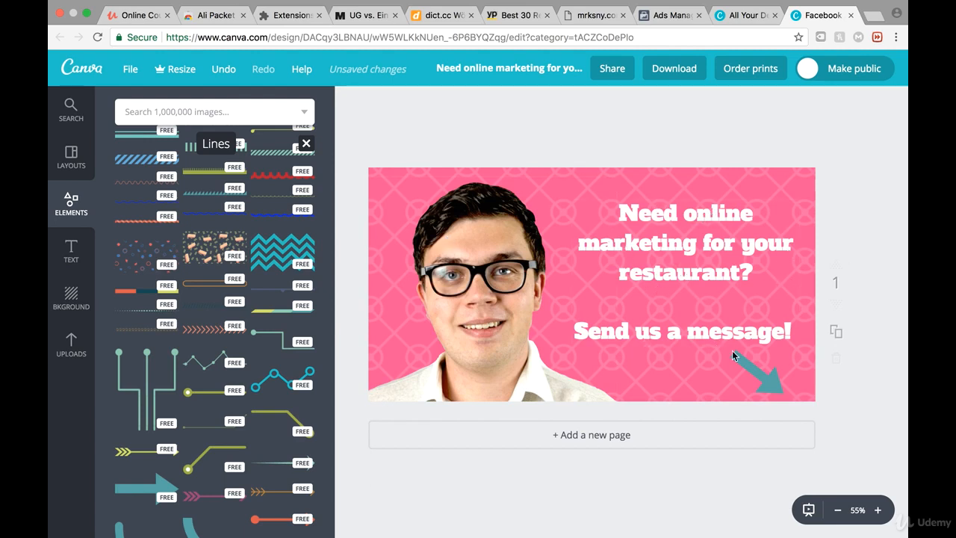
left_click_drag(755, 375, 767, 373)
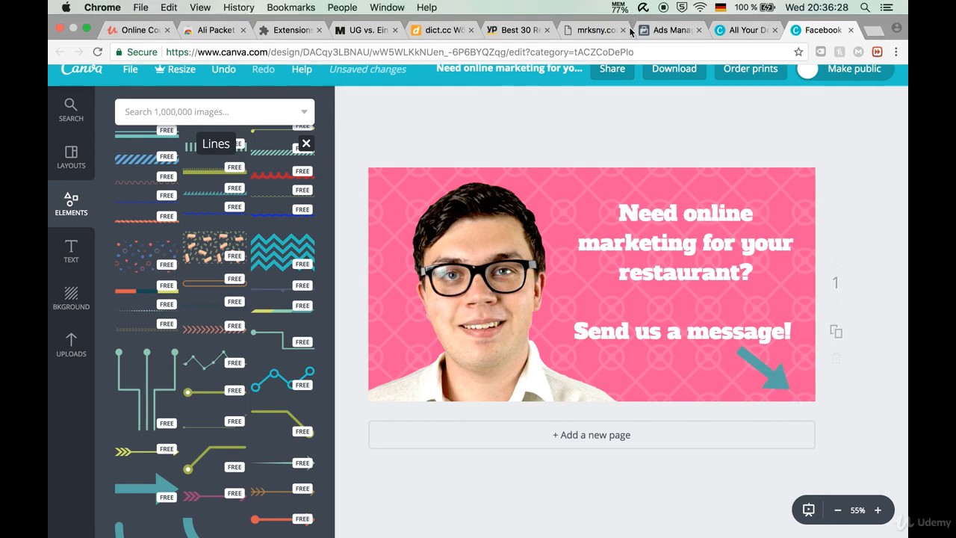
Download the finished Canva ad design as a PNG
left_click(668, 15)
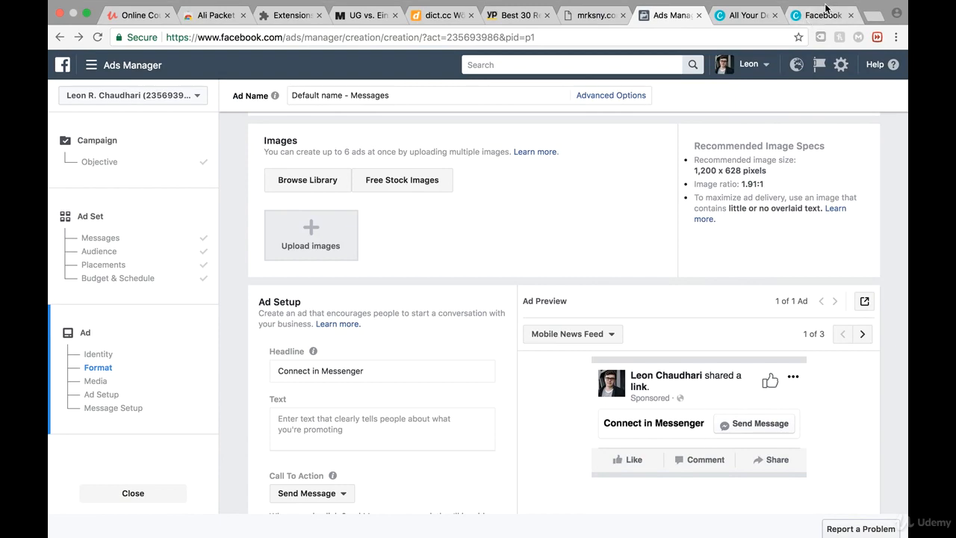
left_click(812, 18)
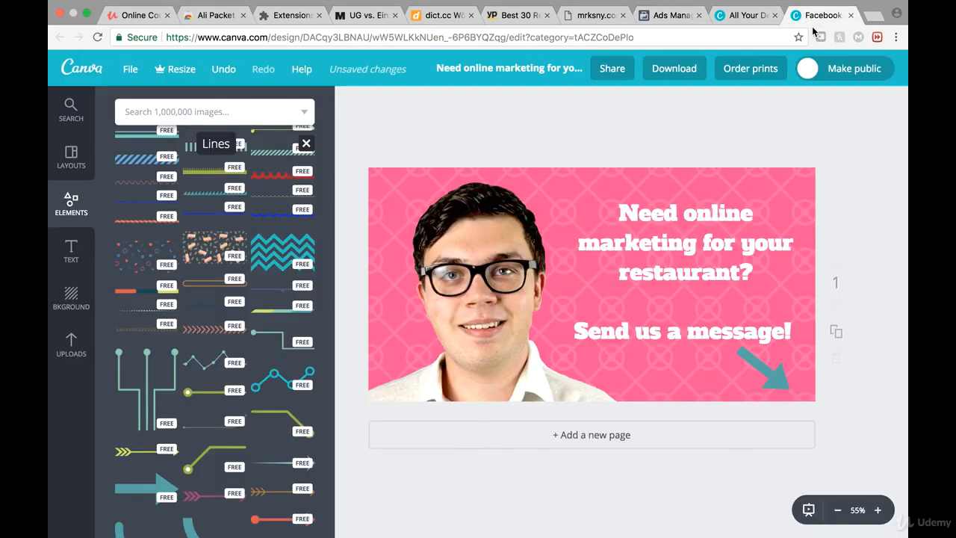
left_click(679, 72)
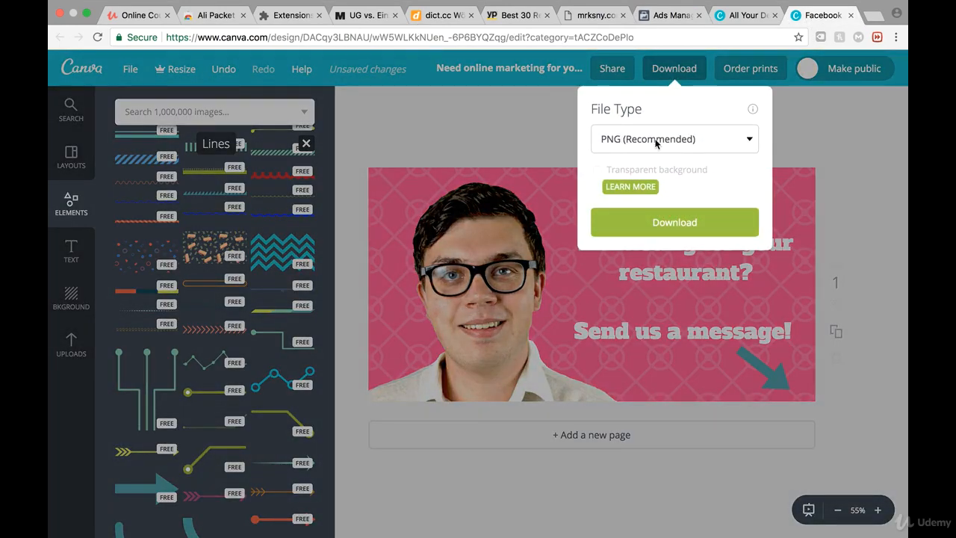
left_click(635, 224)
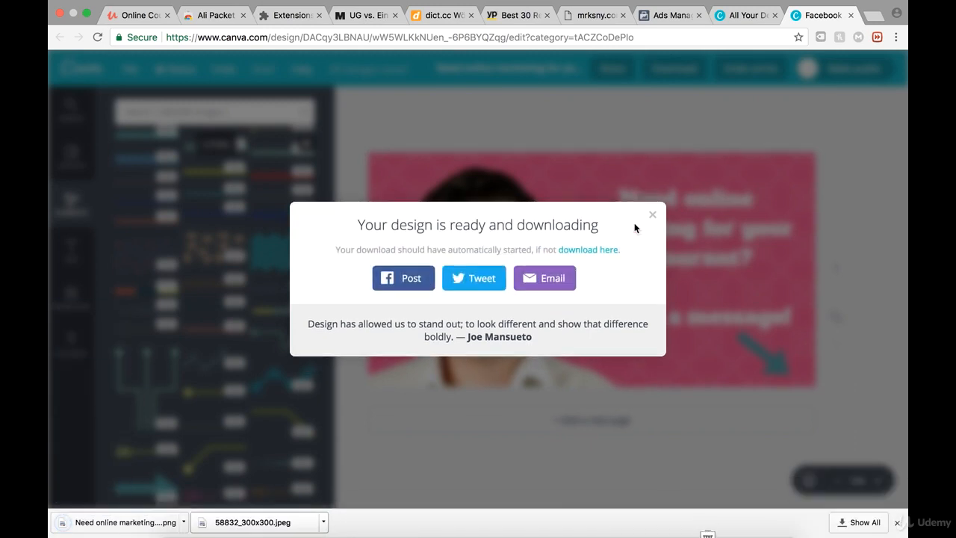
Open the downloaded ad image in Preview, rename the file as 0_1, and close it
left_click(86, 14)
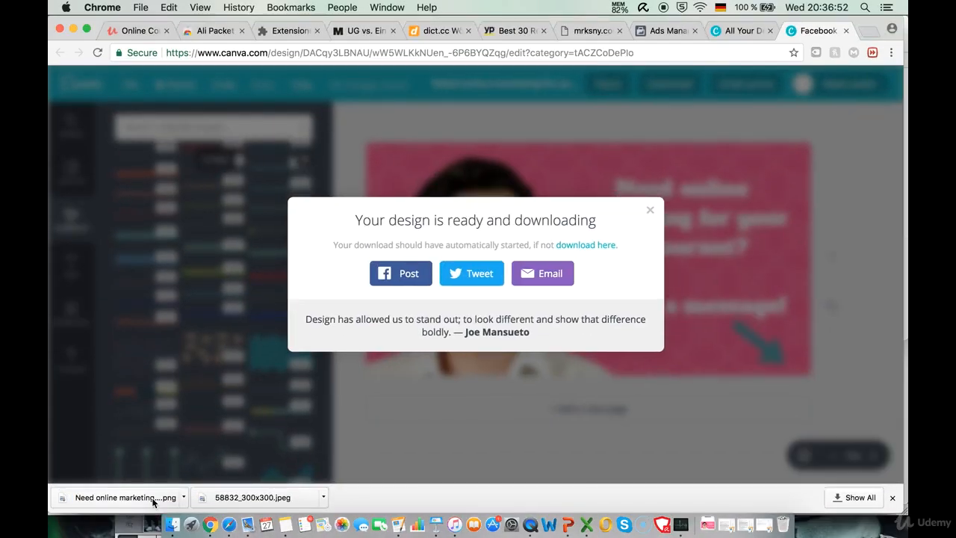
left_click(125, 498)
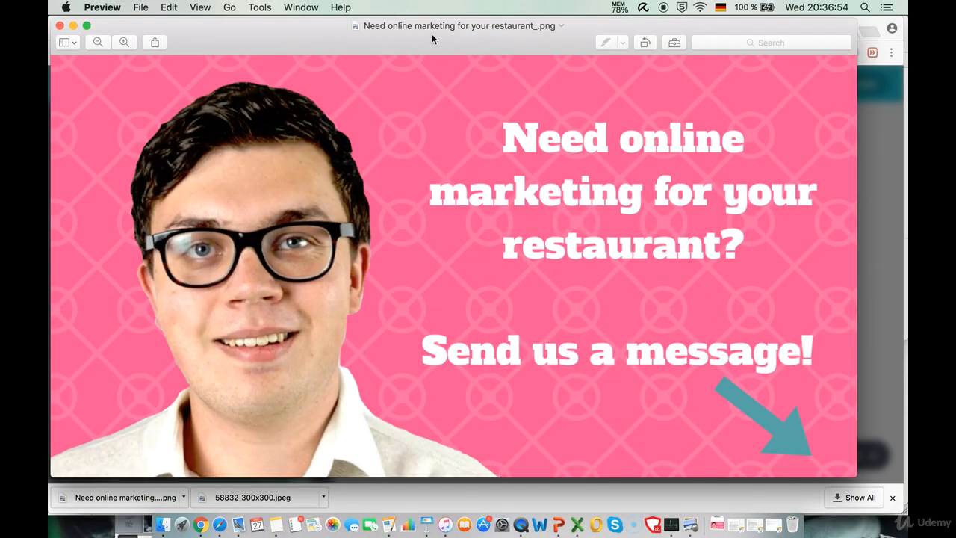
left_click(424, 28)
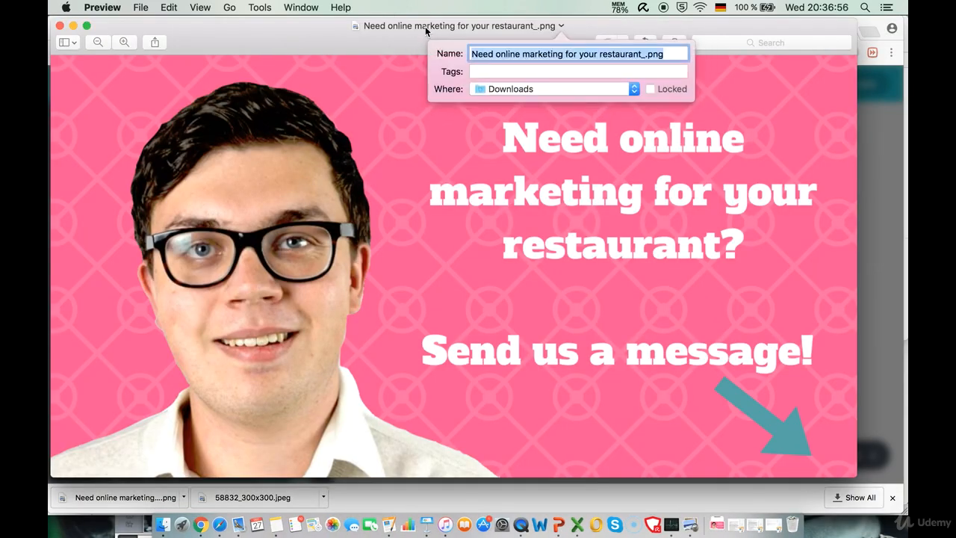
type("0_1")
key("Return")
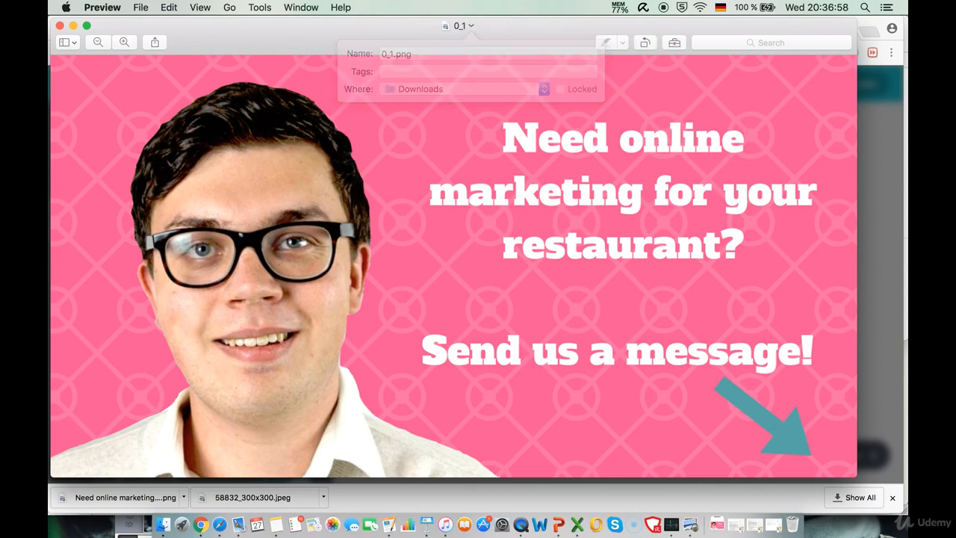
left_click(60, 26)
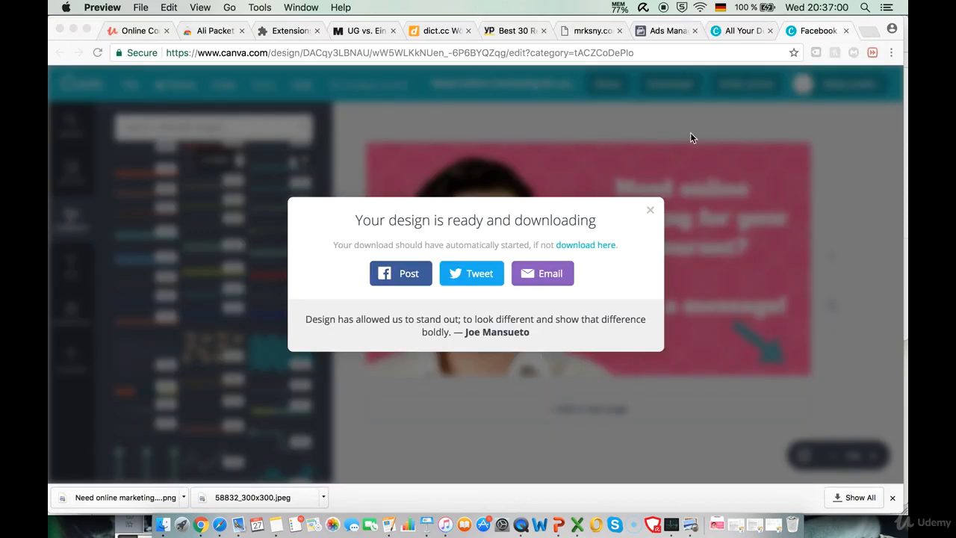
Switch to Facebook Ads Manager and upload 0_1 from Downloads as the ad's image
left_click(664, 30)
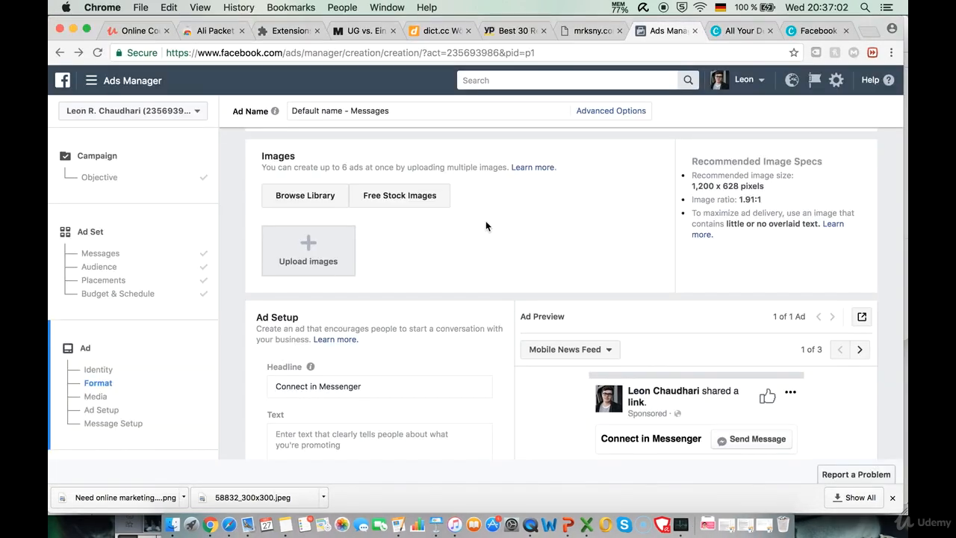
left_click(308, 244)
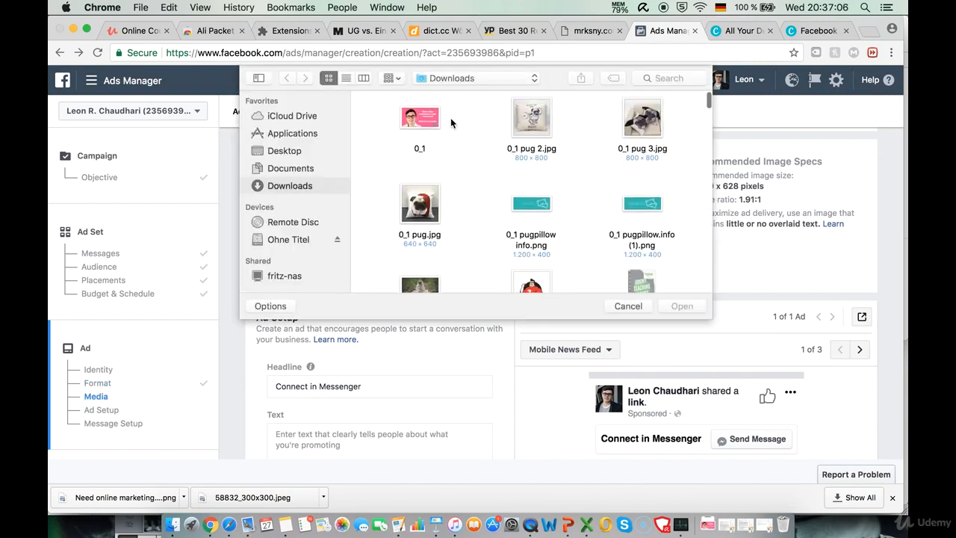
left_click(420, 117)
left_click(681, 306)
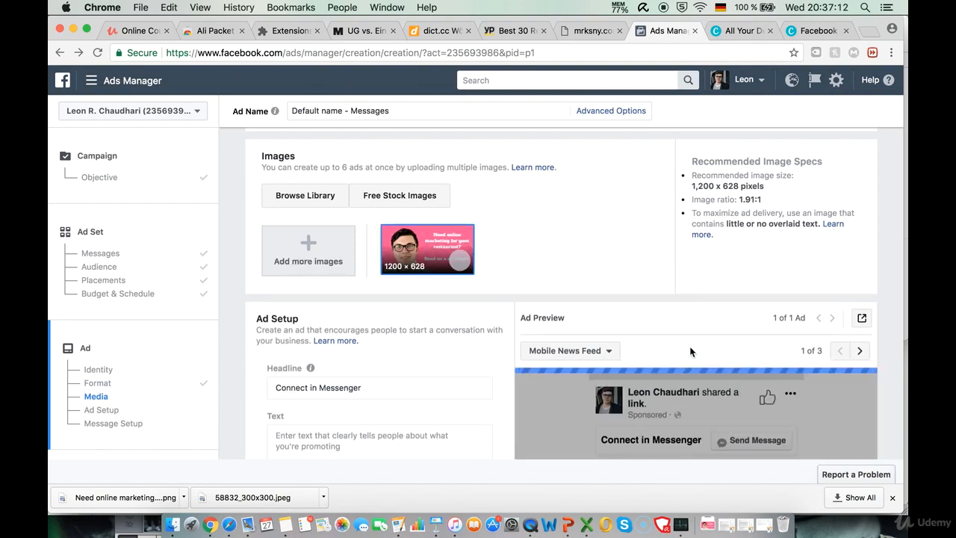
Replace the ad's headline with "Need online marketing for your restaurant?"
scroll(672, 319, "down", 3)
scroll(668, 319, "down", 2)
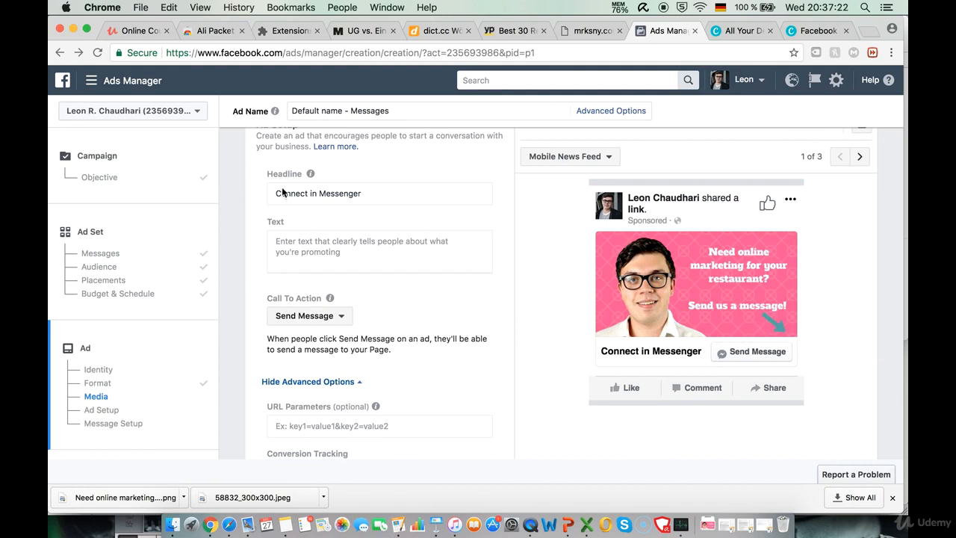
scroll(283, 192, "up", 2)
mouse_move(310, 222)
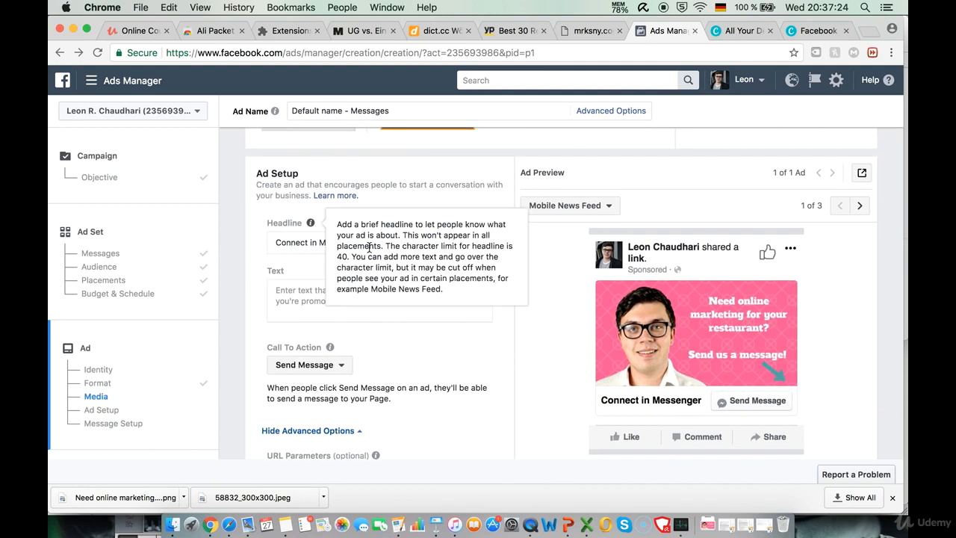
triple_click(310, 241)
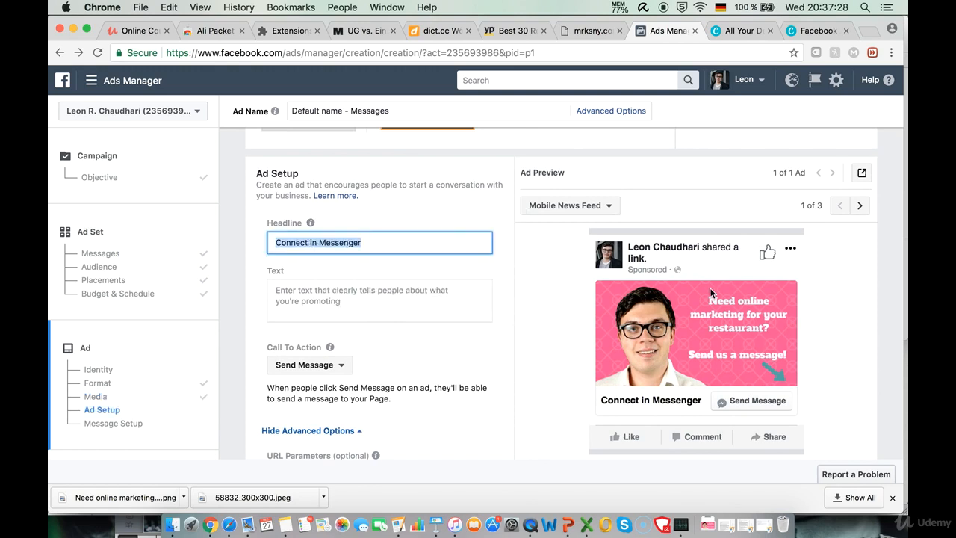
type("Need o")
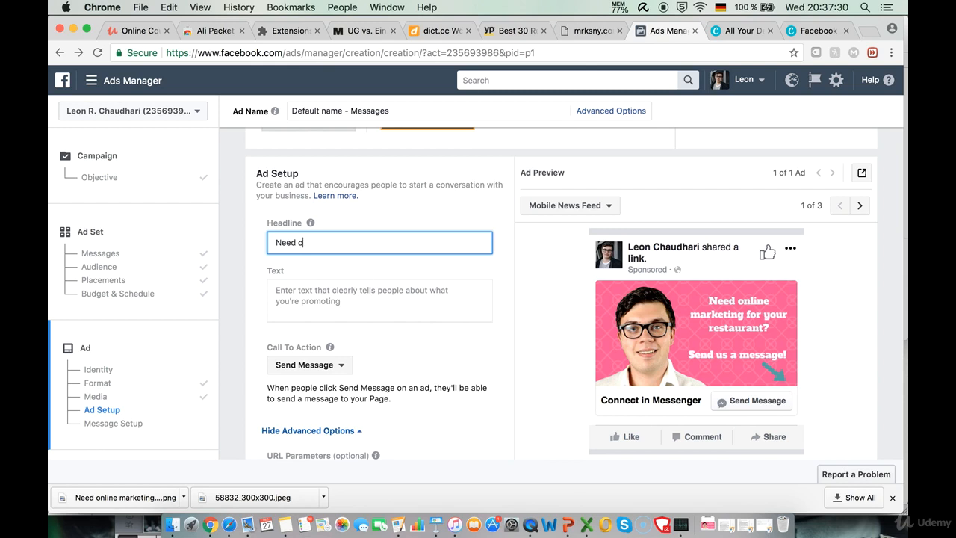
type("nline markering")
key("BackSpace")
key("BackSpace")
key("BackSpace")
key("BackSpace")
type("nf")
key("BackSpace")
key("BackSpace")
type("g for your re")
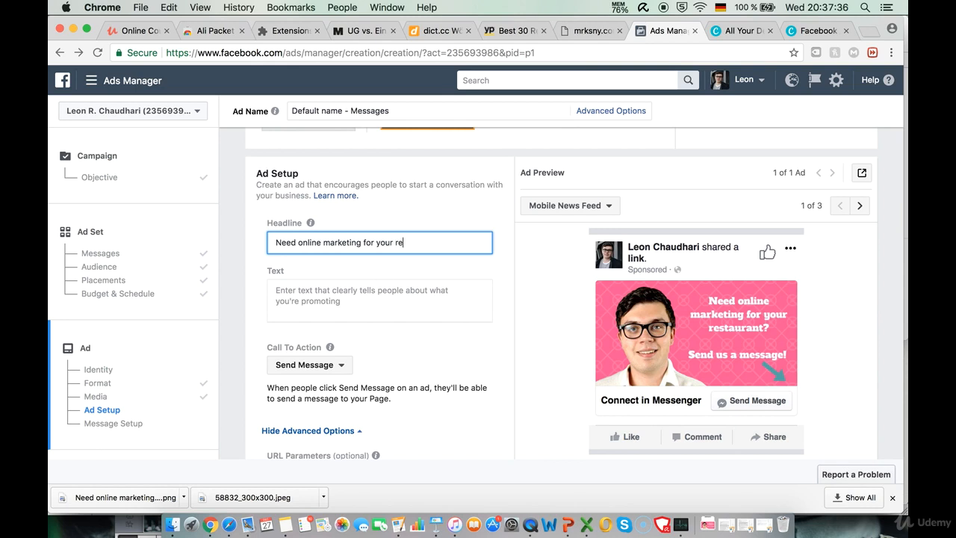
type("staurant?")
Enter "Send us a FREE message right now!" as the ad's text
left_click(357, 295)
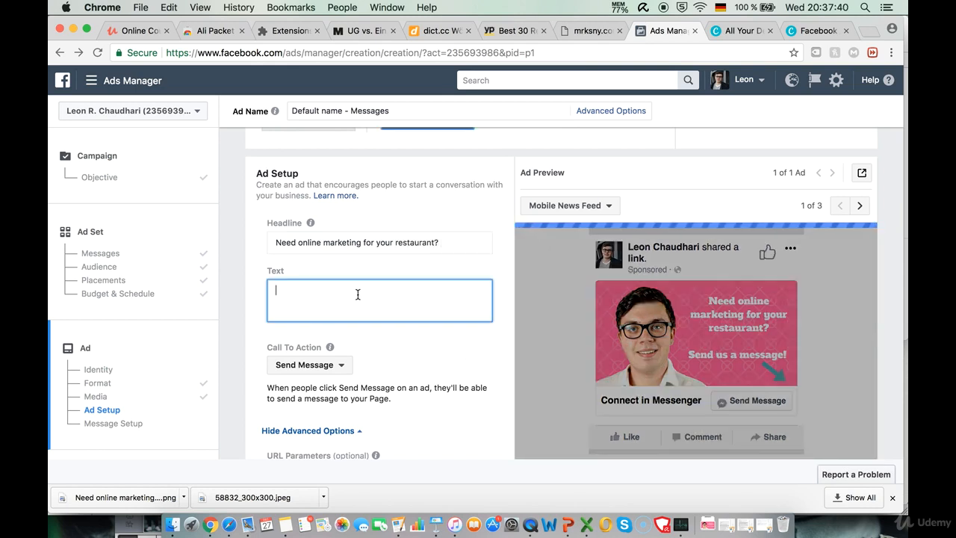
type("We")
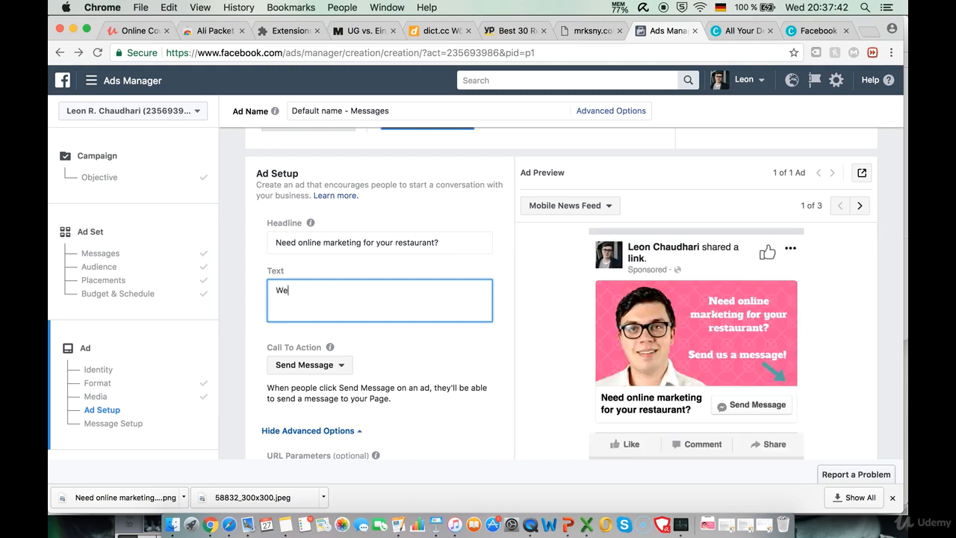
type(" oSend us a FREE message right now!")
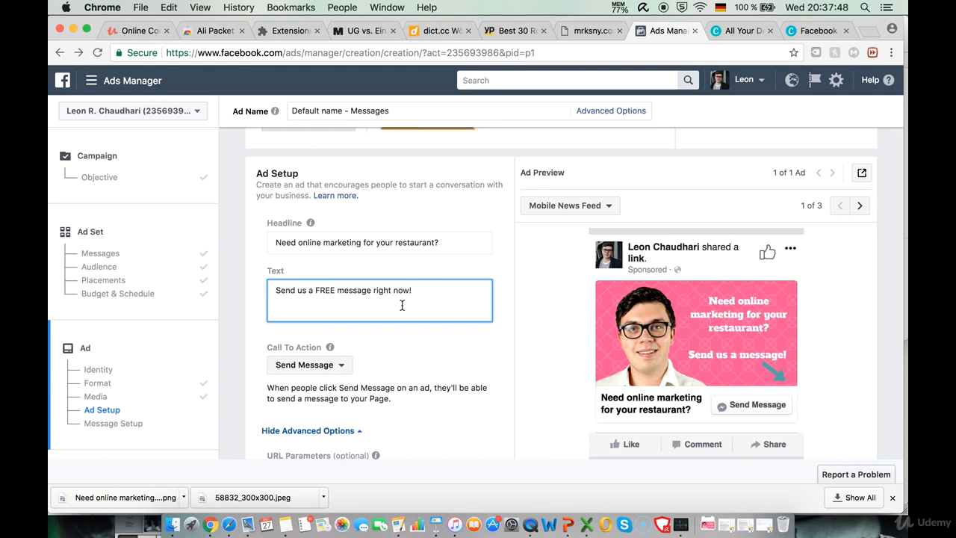
Replace the ad's text with "Book a free consulting session right now!"
key("super+a")
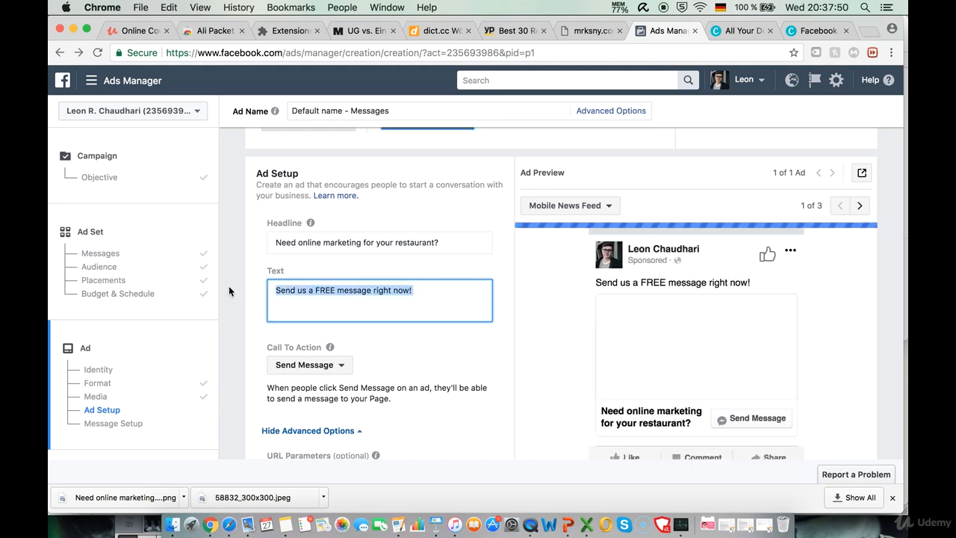
type("Book a free ")
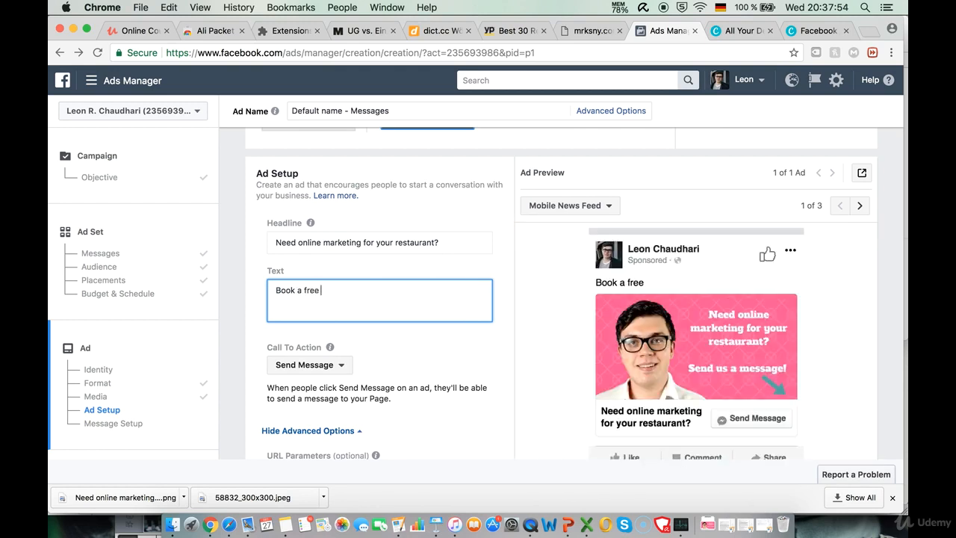
type("consulting session right now!")
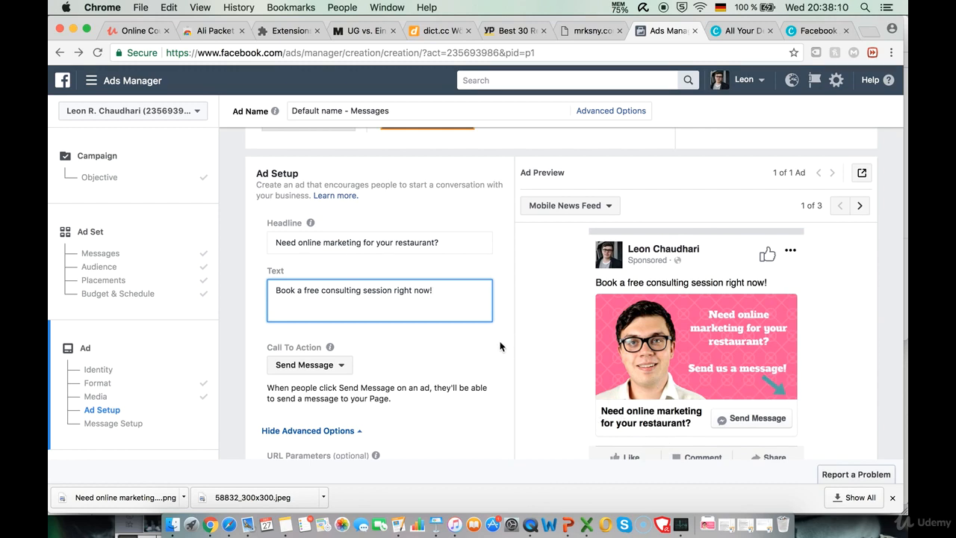
Review the ad's call to action, advanced options and preview, and the welcome message settings under Message Setup
scroll(403, 306, "down", 5)
scroll(396, 307, "down", 4)
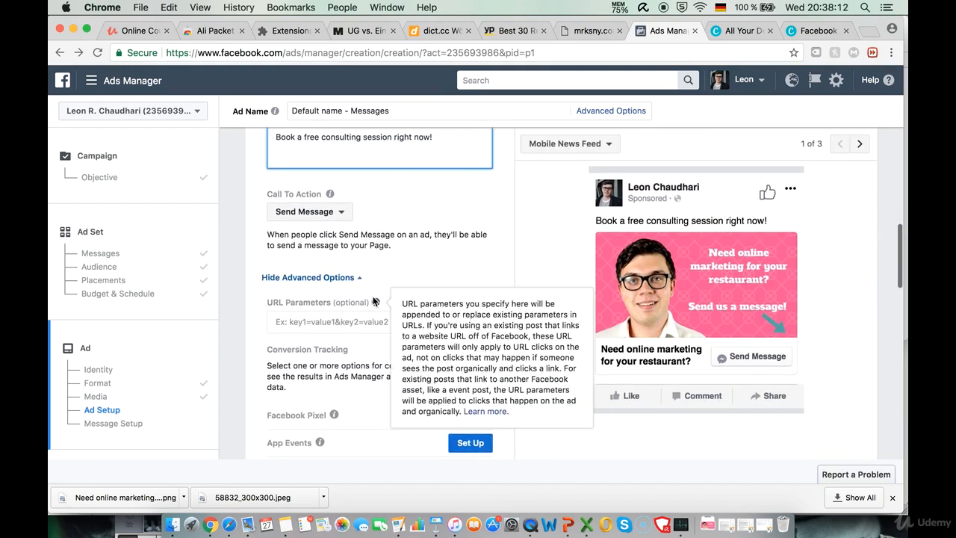
scroll(382, 242, "up", 2)
scroll(383, 242, "up", 2)
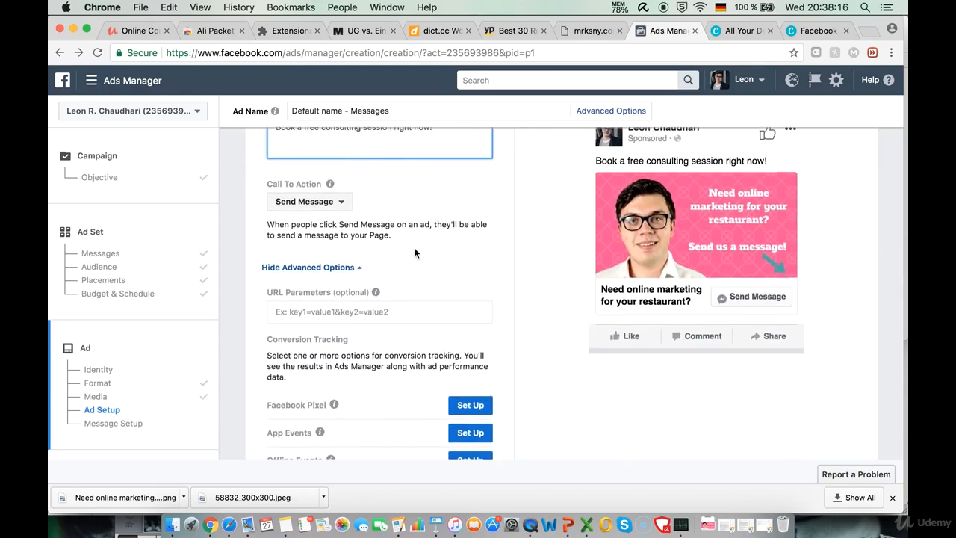
scroll(411, 251, "down", 5)
scroll(477, 236, "up", 8)
scroll(481, 234, "up", 2)
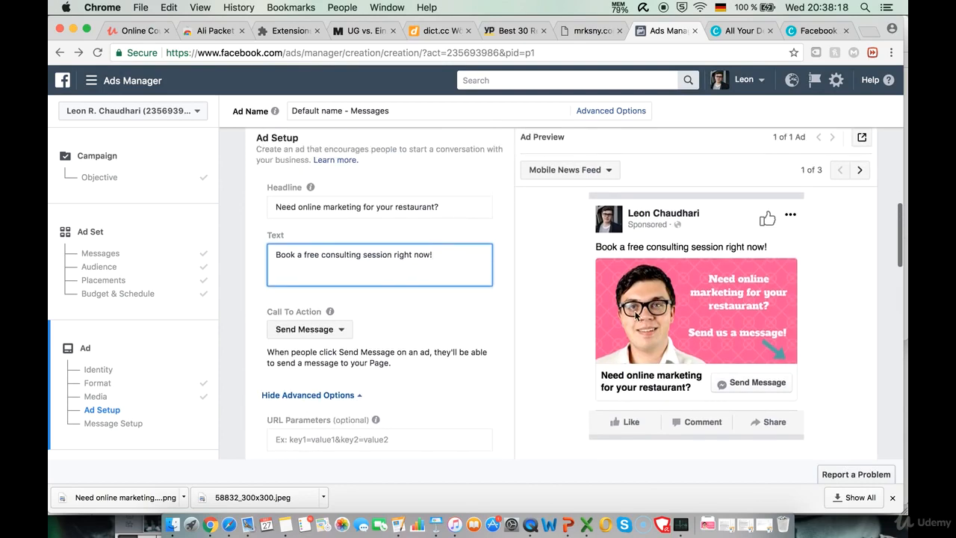
scroll(642, 352, "down", 5)
scroll(523, 345, "down", 10)
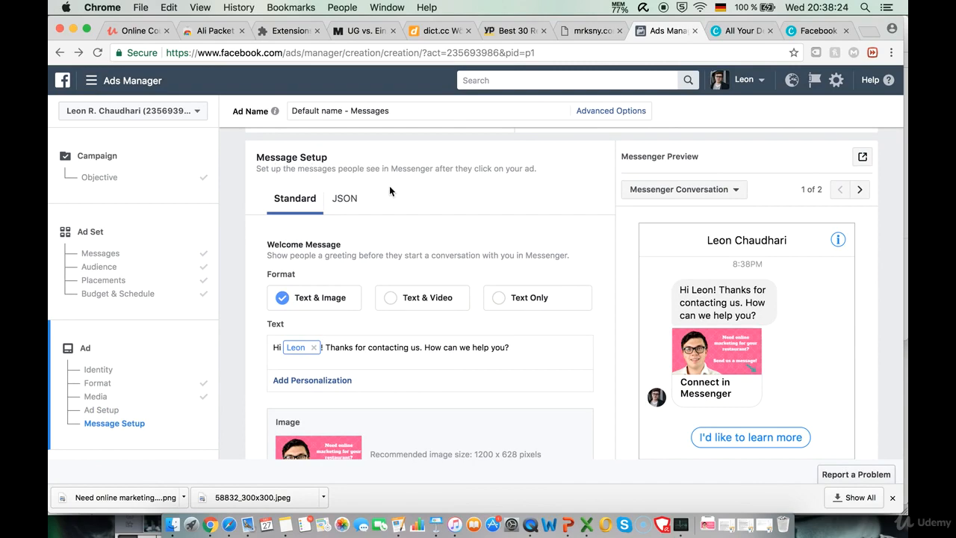
scroll(357, 294, "down", 3)
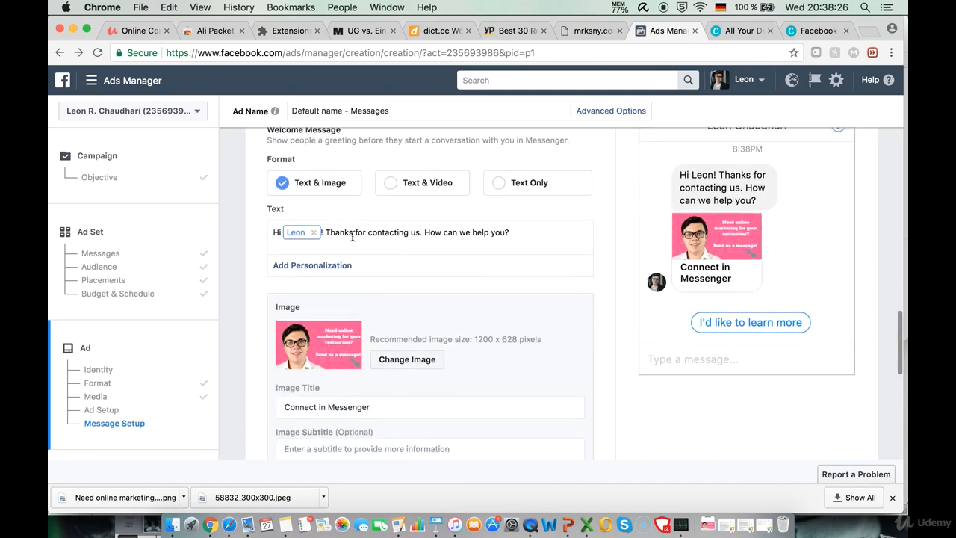
scroll(336, 212, "up", 1)
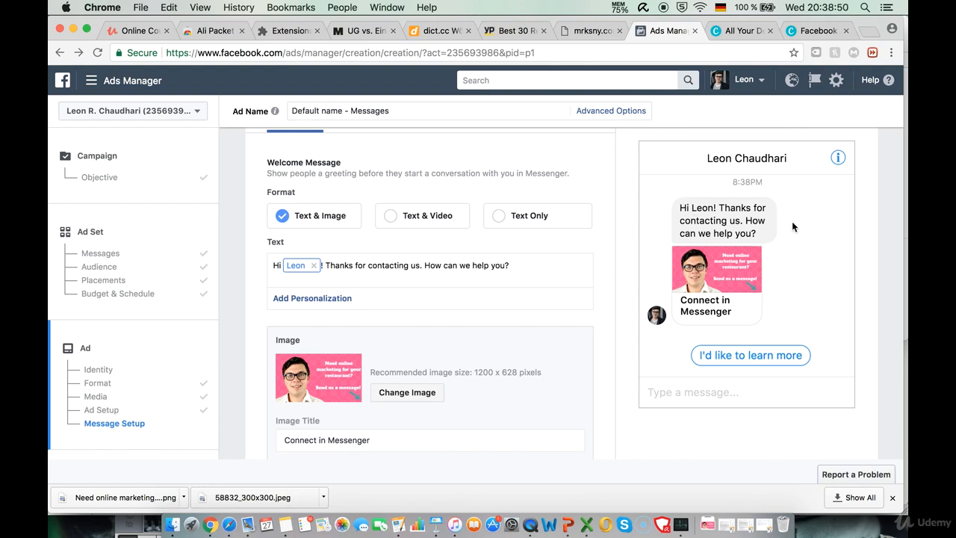
Replace the welcome message's image title with "Need online marketing for your restaurant?"
scroll(410, 324, "down", 3)
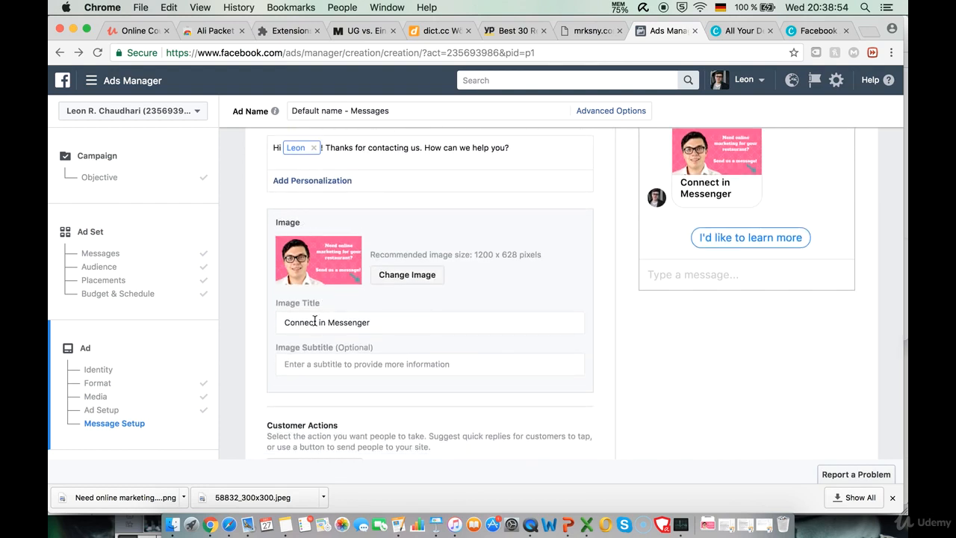
triple_click(314, 322)
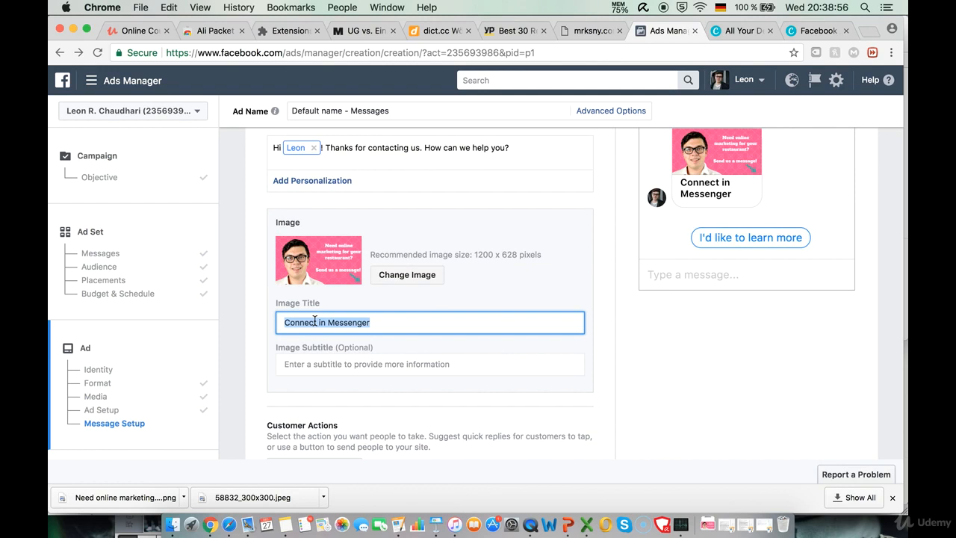
key("BackSpace")
type("Nee")
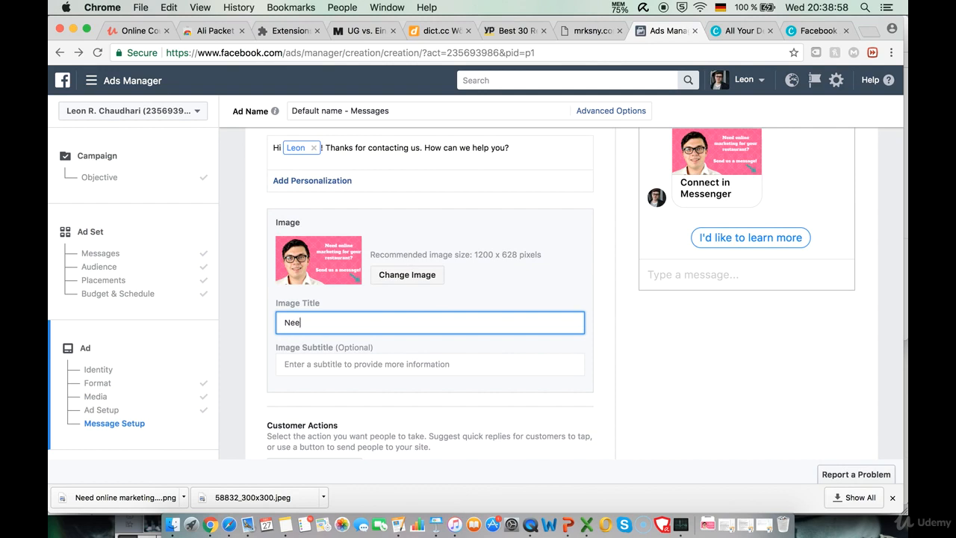
type("d online marketing for your r")
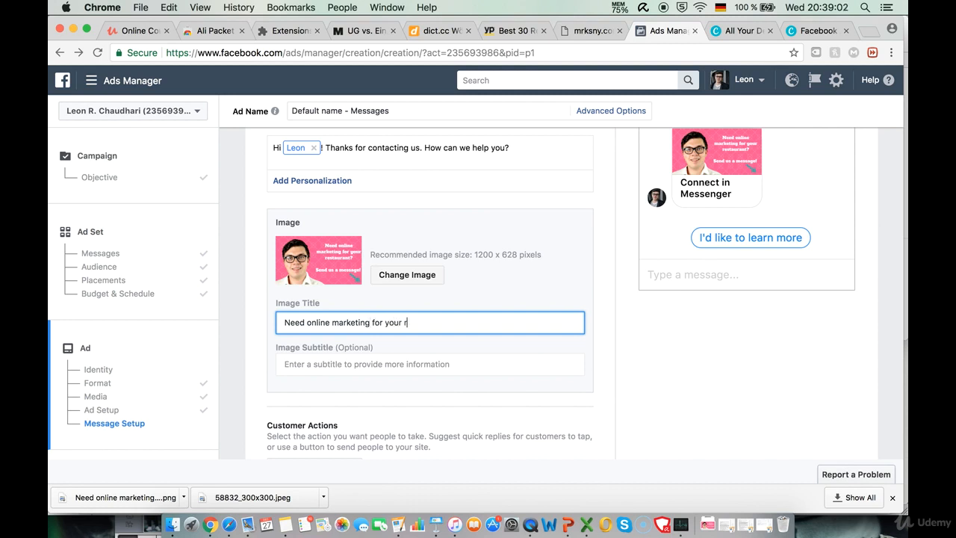
type("estaurant?")
Enter "Book a FREE consultation NOW!" as the welcome message's image subtitle
left_click(340, 363)
type("B")
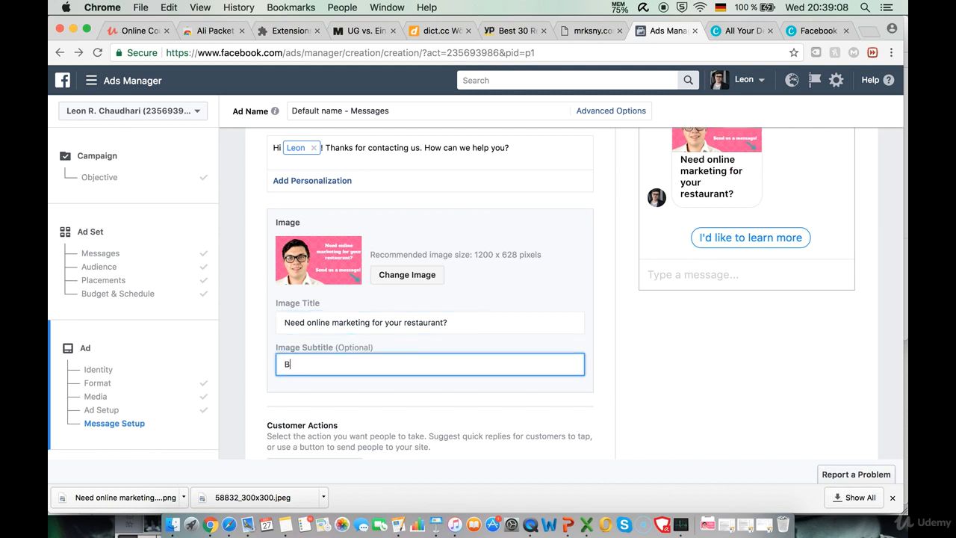
type("ook a free consultation N")
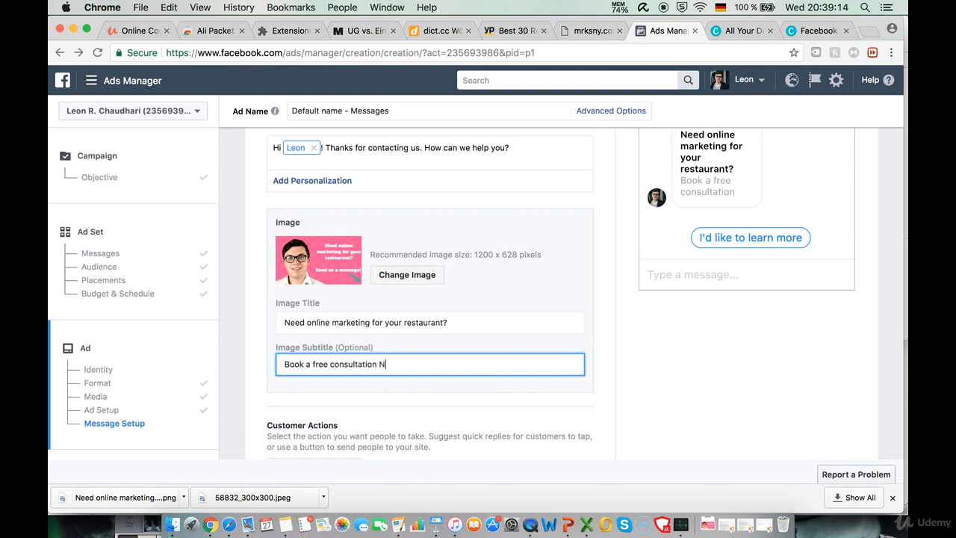
type("OW!")
double_click(324, 366)
type("FREE")
Change "consulting session" to "consultation" in the ad's text under Ad Setup
scroll(427, 215, "up", 2)
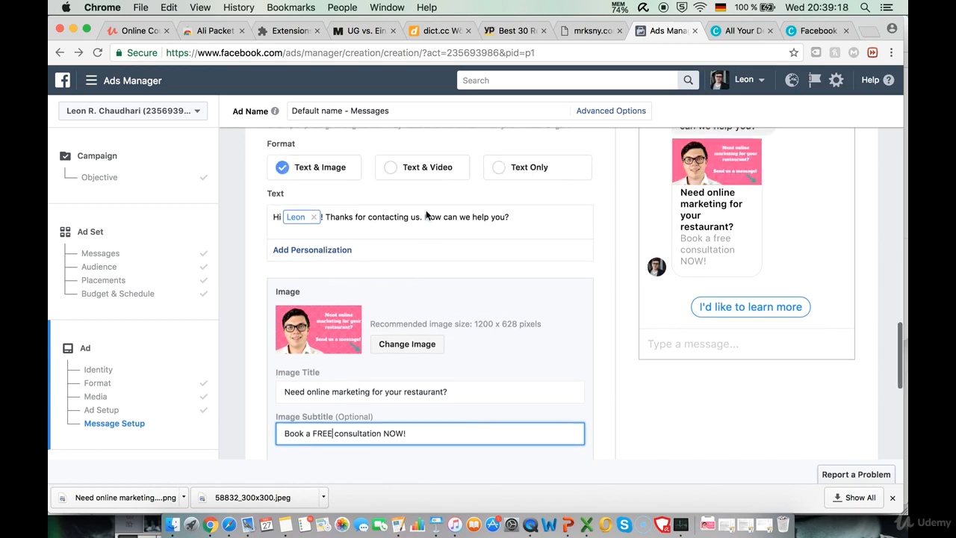
scroll(426, 212, "up", 10)
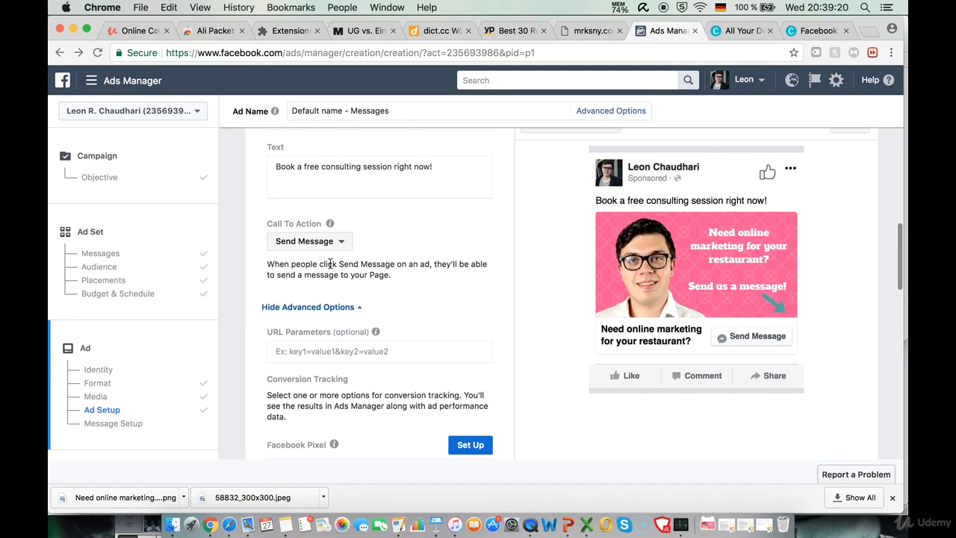
scroll(364, 279, "down", 10)
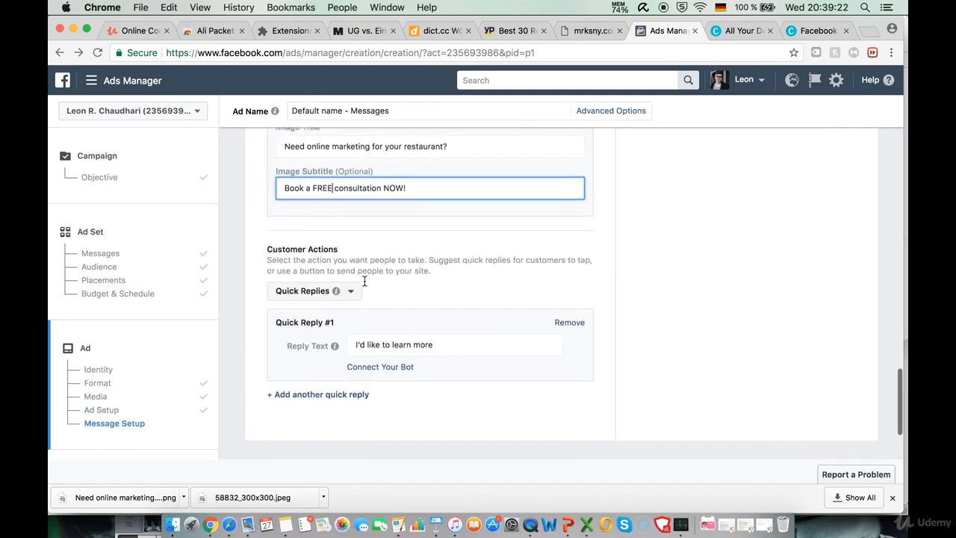
scroll(387, 191, "up", 8)
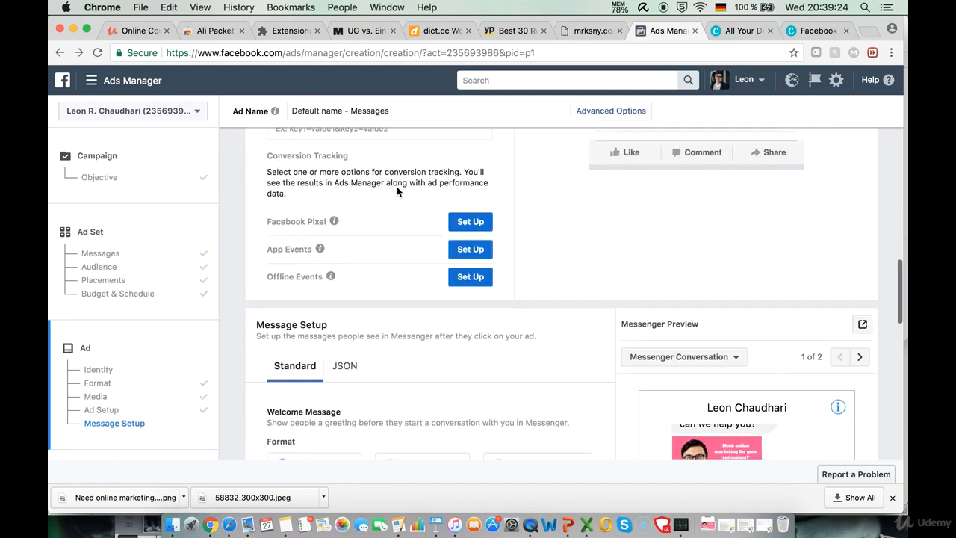
scroll(396, 192, "up", 5)
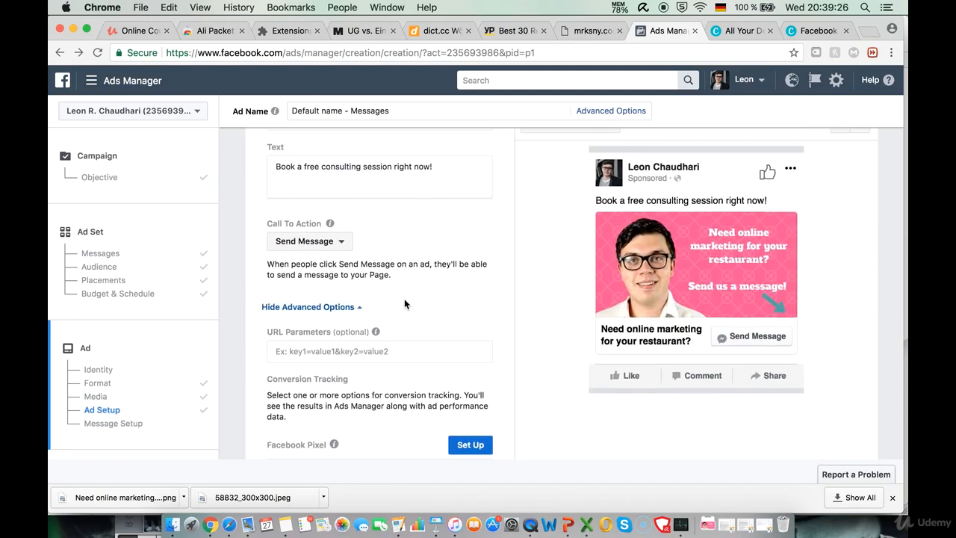
scroll(405, 303, "up", 4)
left_click_drag(392, 298, 323, 299)
type("consulttai")
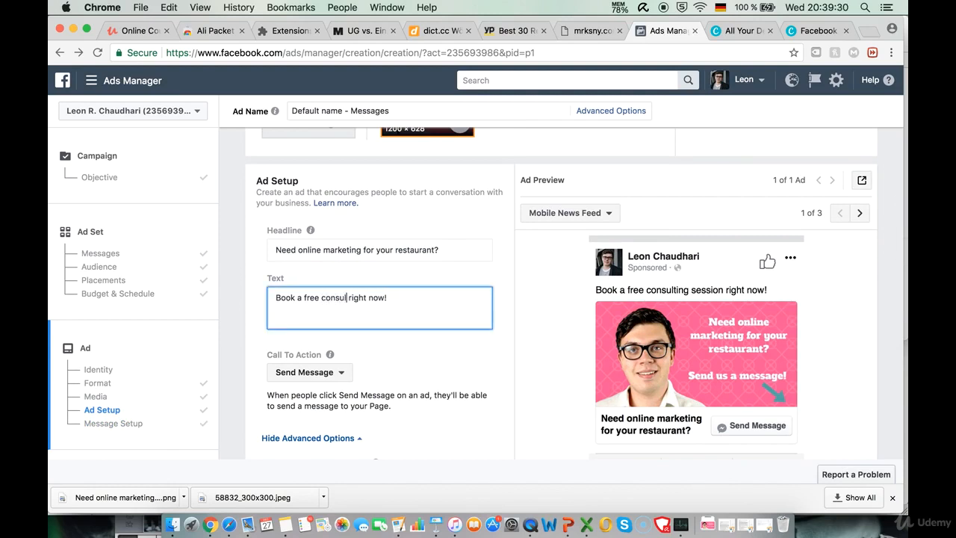
key("BackSpace")
key("BackSpace")
key("BackSpace")
type("ation")
Confirm the finished Messages ad to submit it for review
scroll(370, 314, "down", 10)
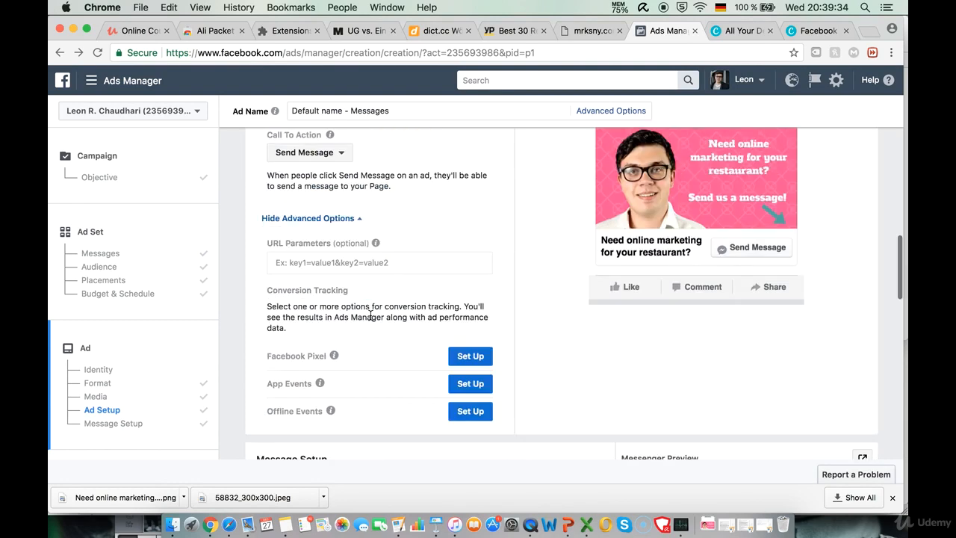
scroll(370, 313, "down", 2)
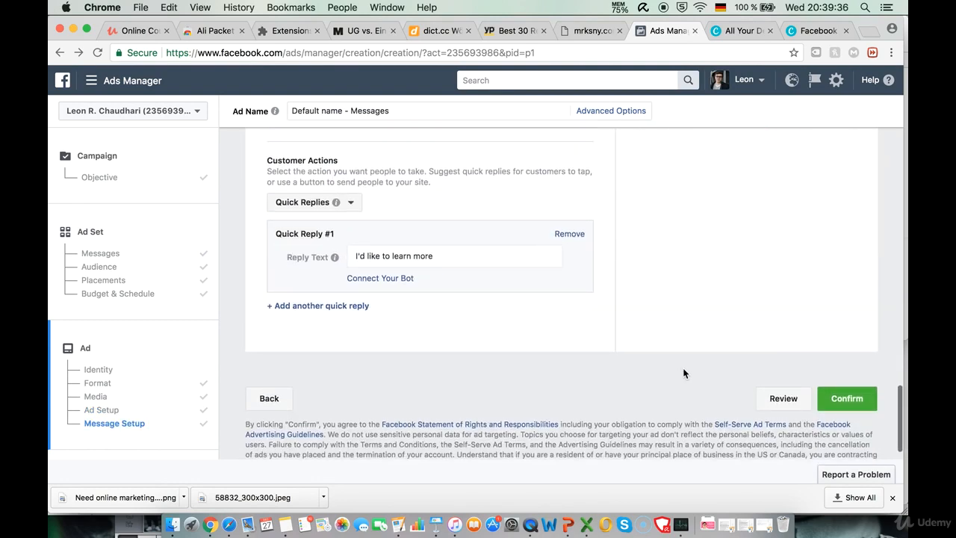
scroll(571, 239, "up", 3)
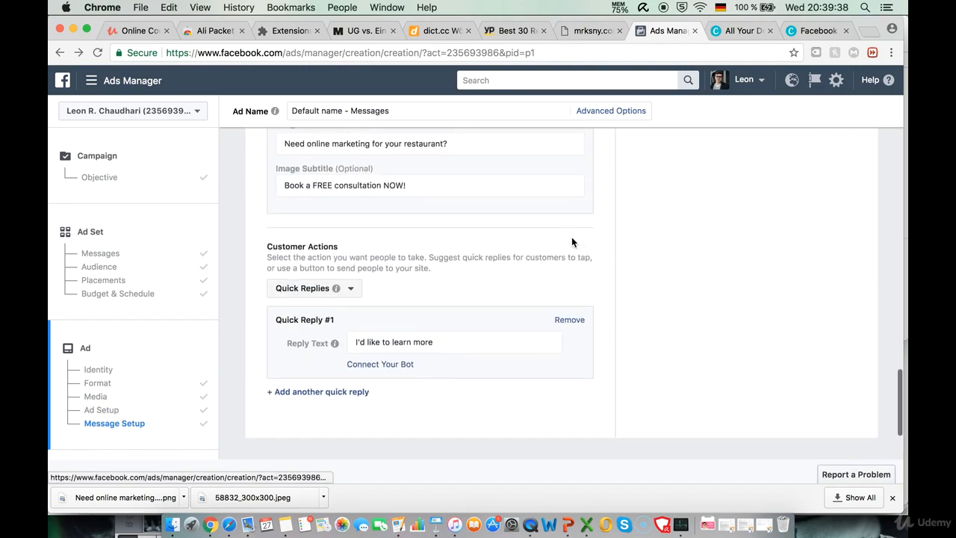
scroll(806, 291, "down", 4)
left_click(847, 369)
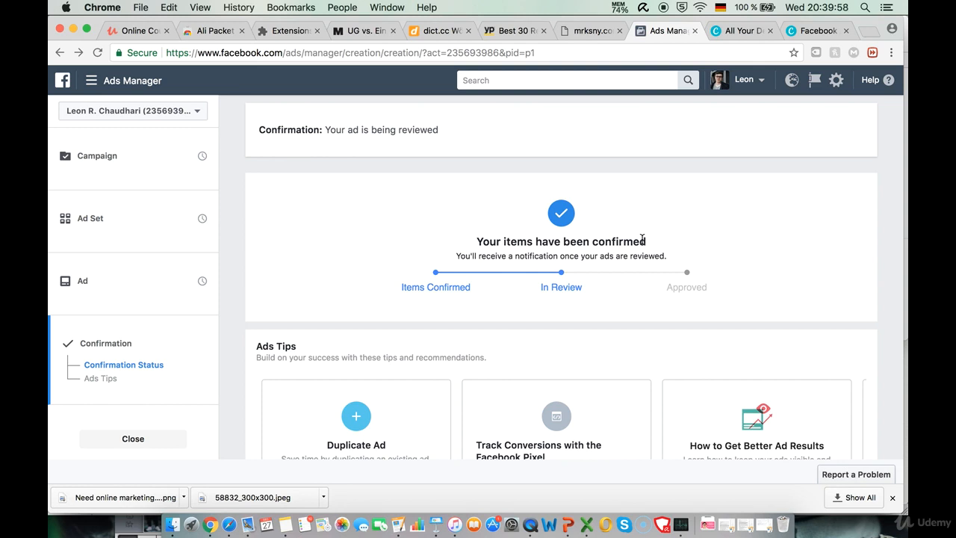
Close the ad confirmation page to return to the account's campaign list, and dismiss the link click destination breakdown tip
scroll(641, 217, "down", 2)
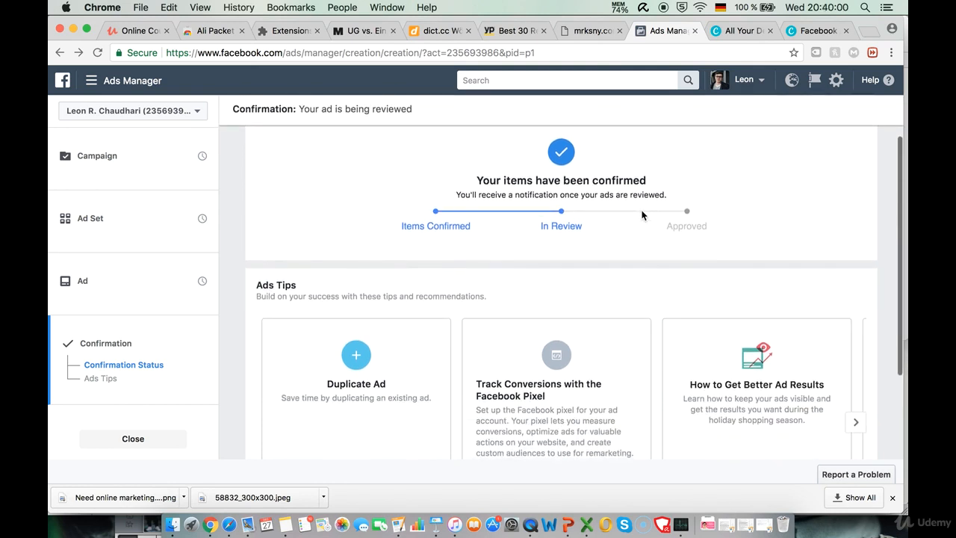
scroll(641, 215, "up", 2)
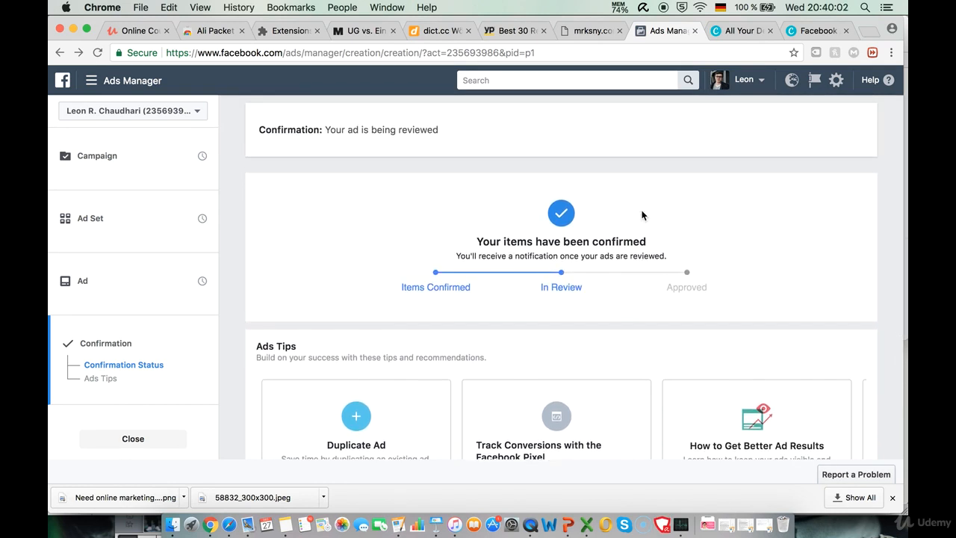
left_click(753, 80)
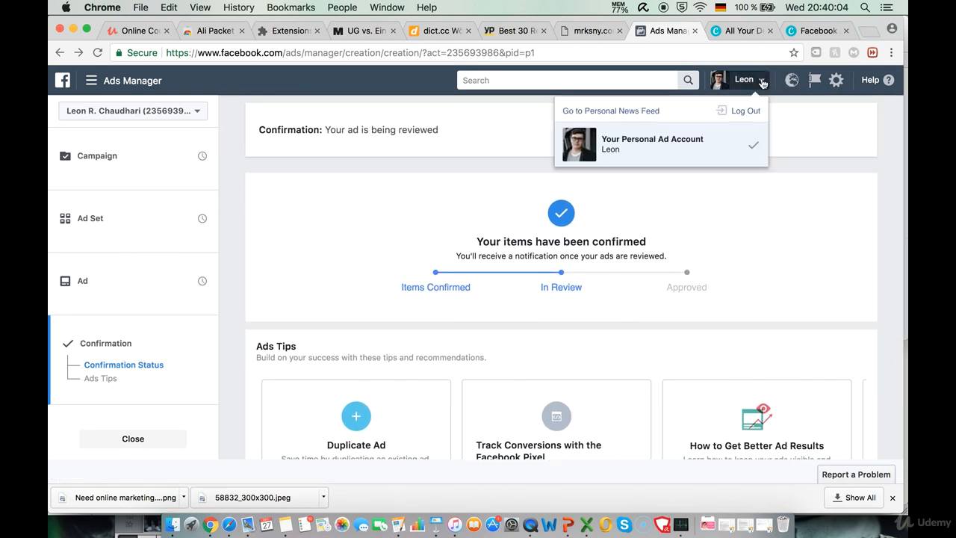
left_click(669, 152)
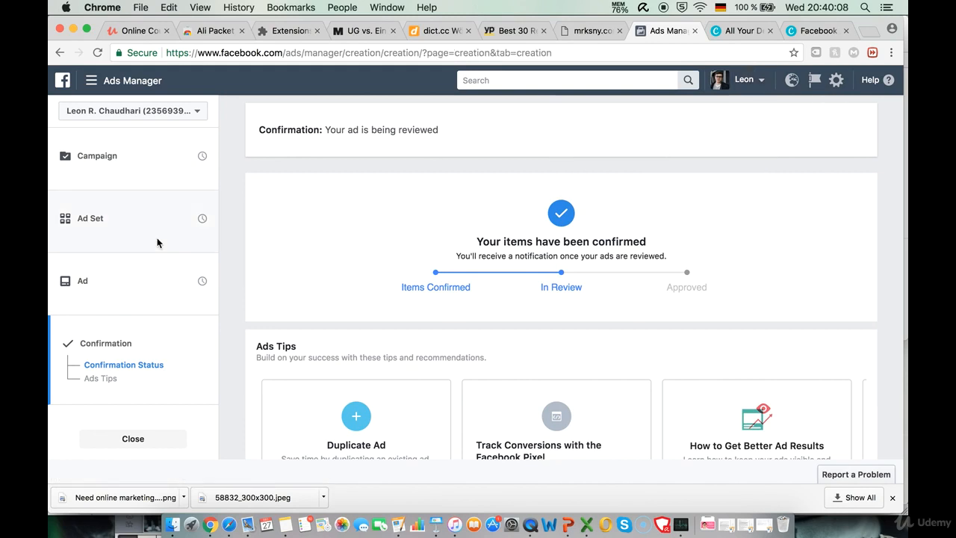
left_click(116, 446)
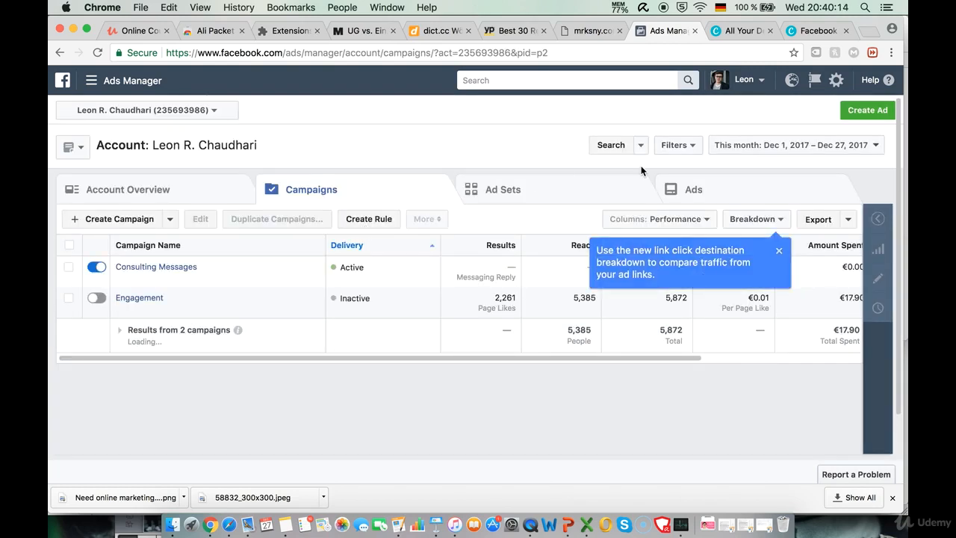
left_click(778, 251)
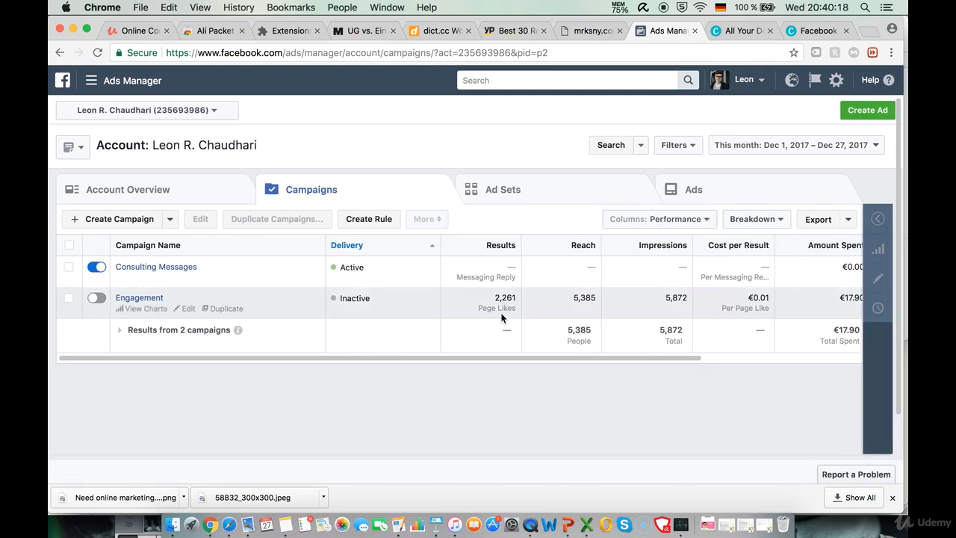